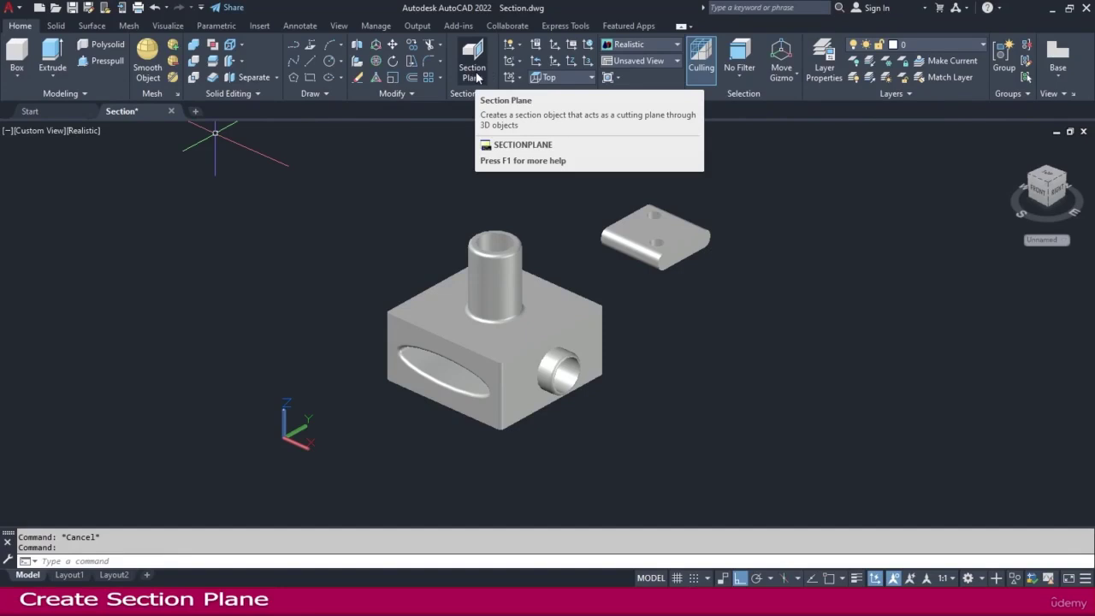
left_click(483, 94)
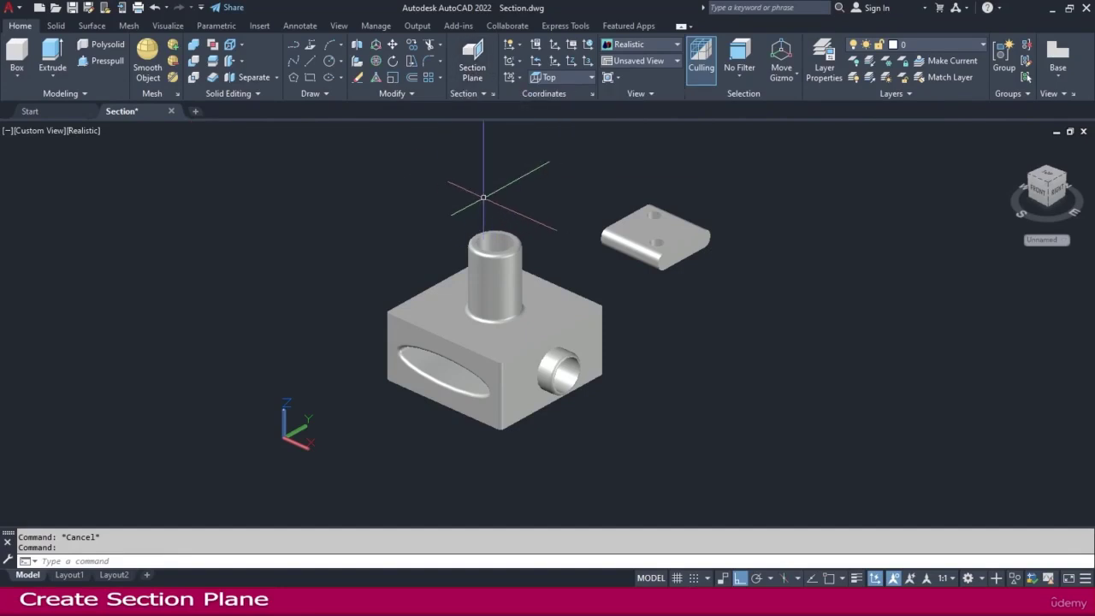
left_click(482, 94)
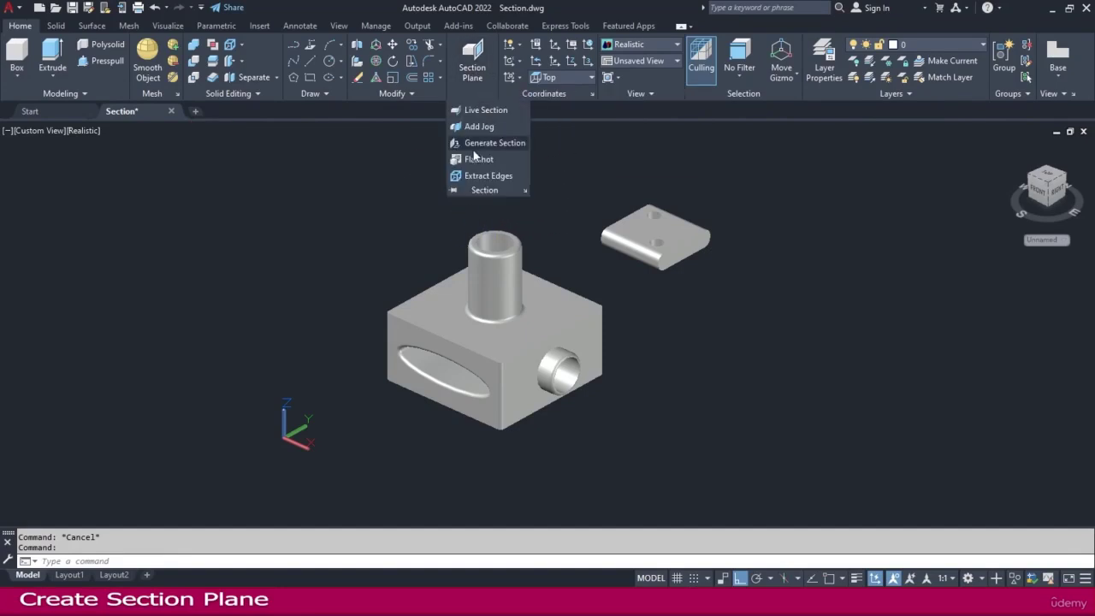
Turn off Dynamic UCS while creating a section plane, and place the plane on the block's top face
left_click(56, 25)
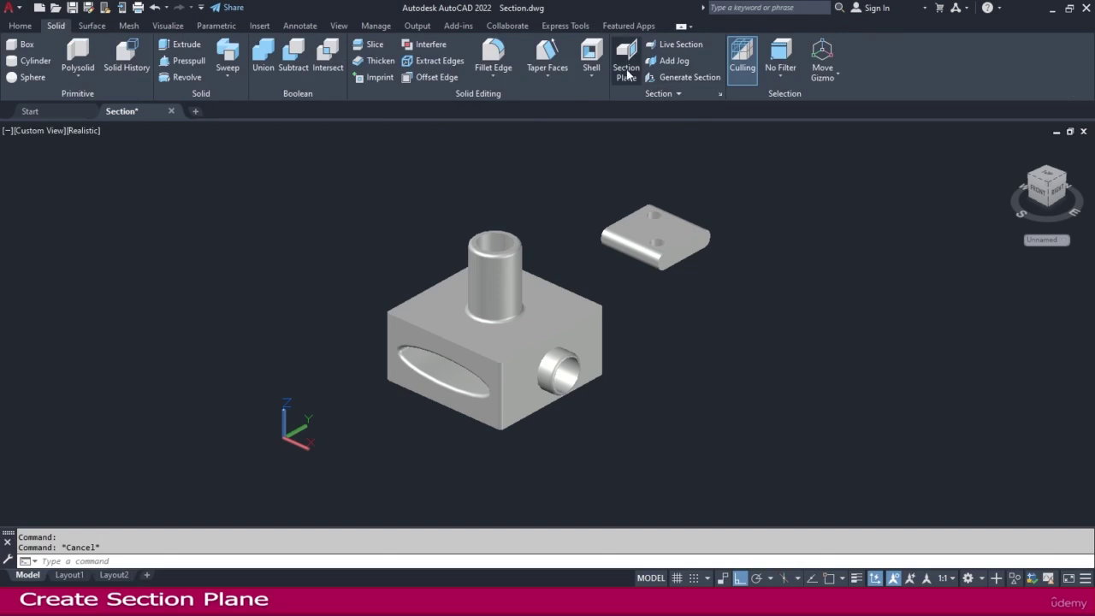
left_click(677, 93)
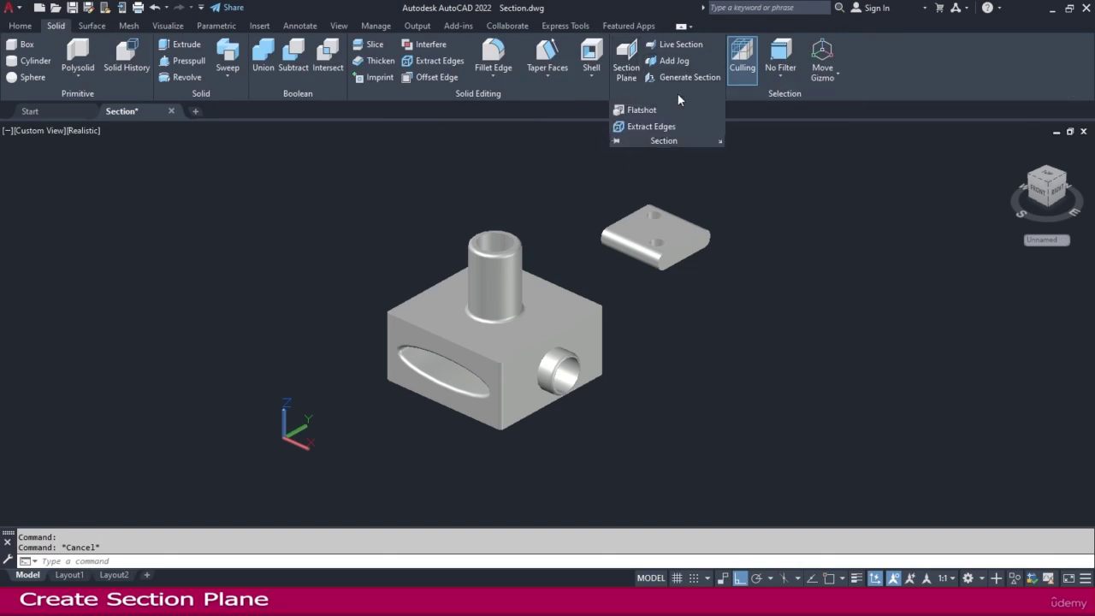
left_click(627, 57)
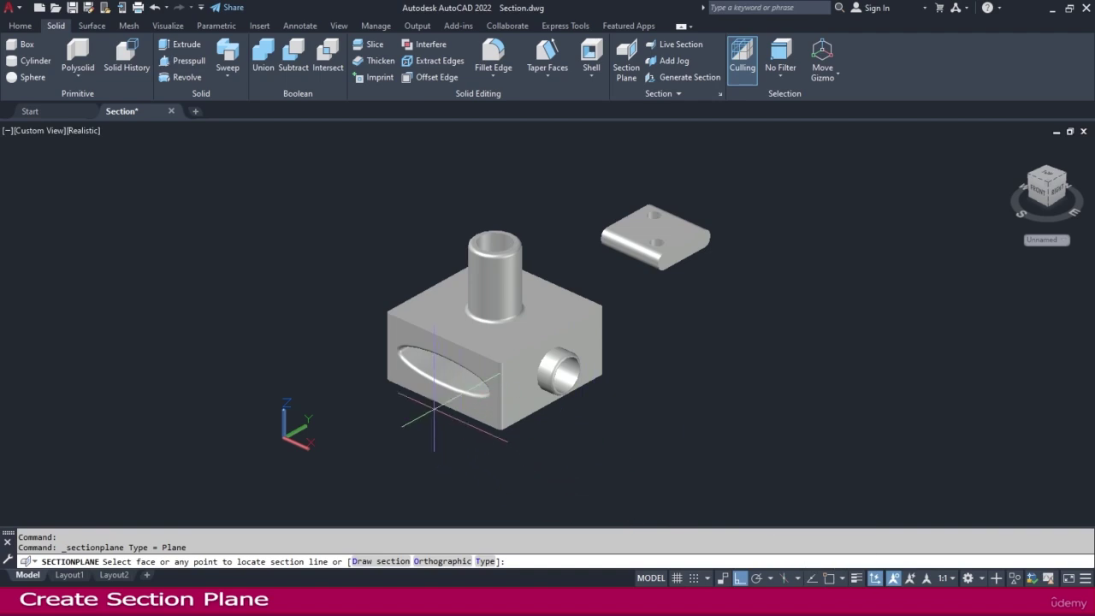
scroll(434, 409, "up", 2)
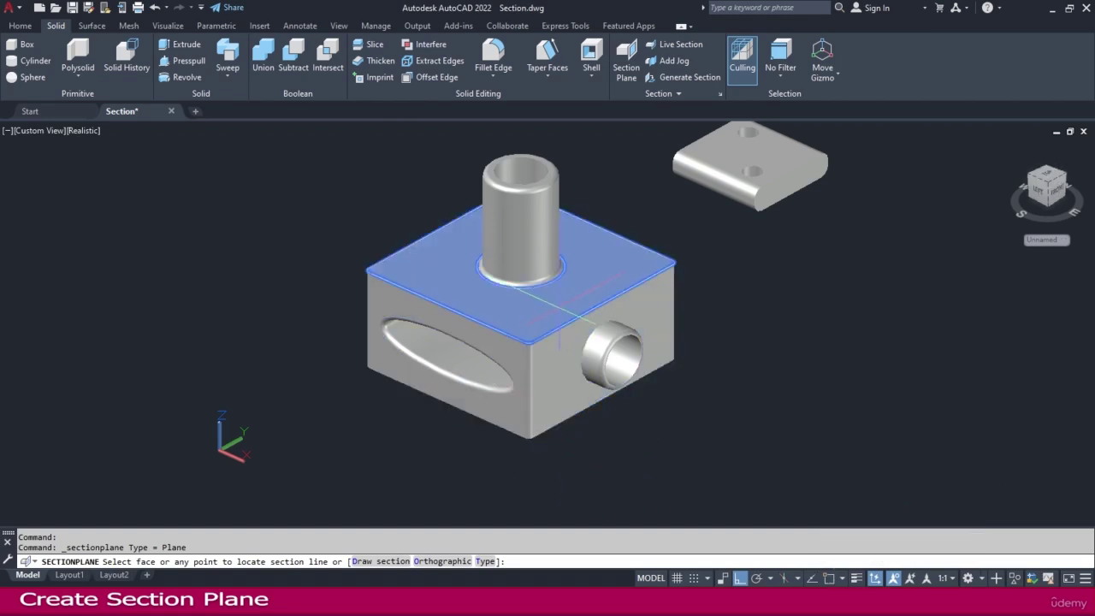
left_click(878, 579)
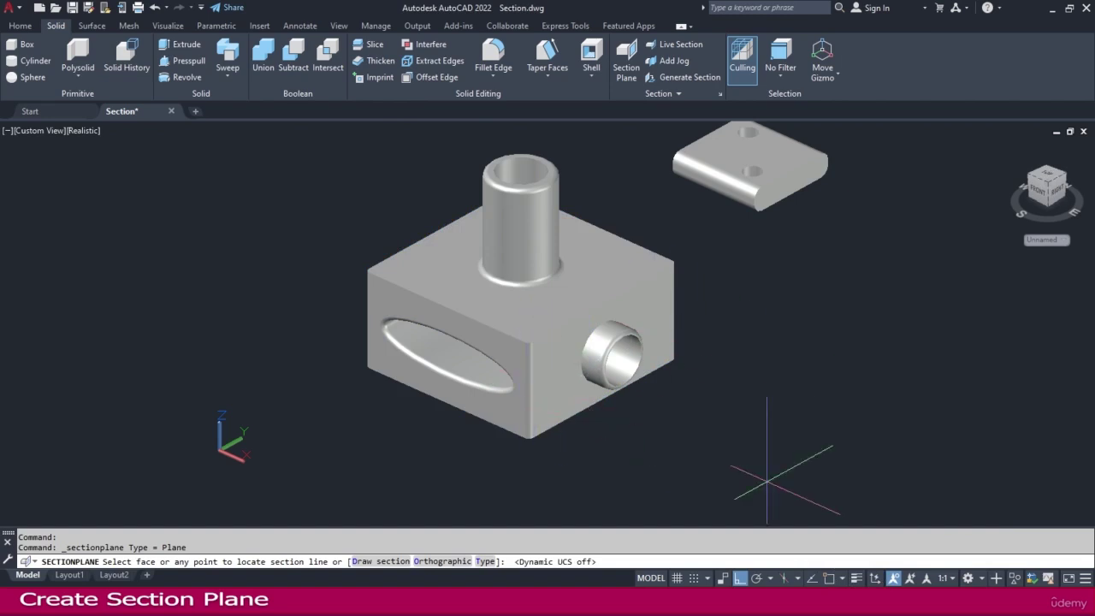
scroll(480, 409, "up", 3)
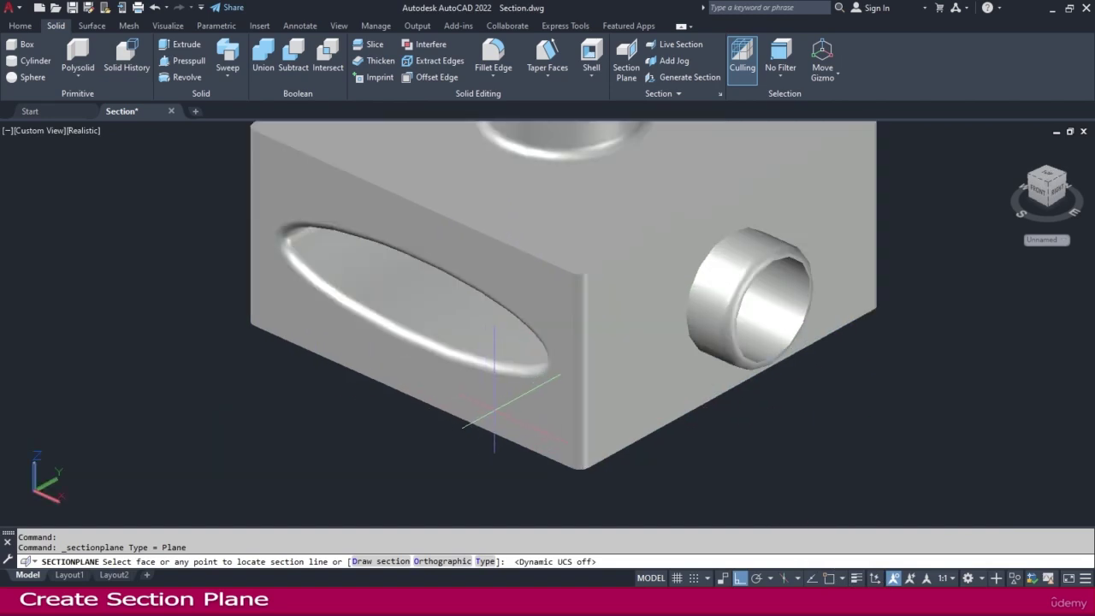
scroll(495, 401, "down", 3)
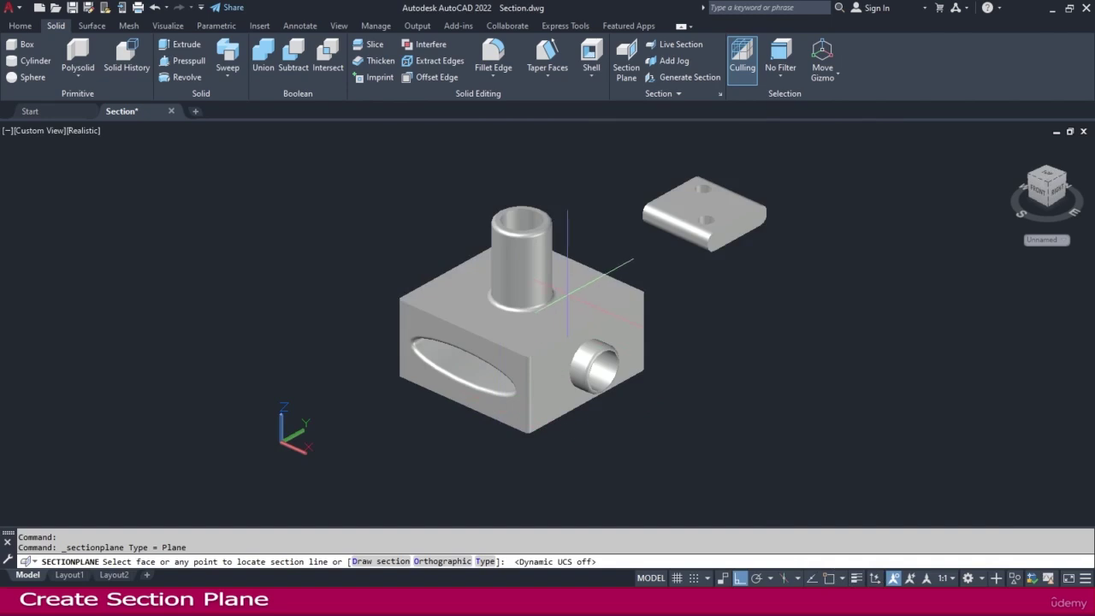
left_click(586, 293)
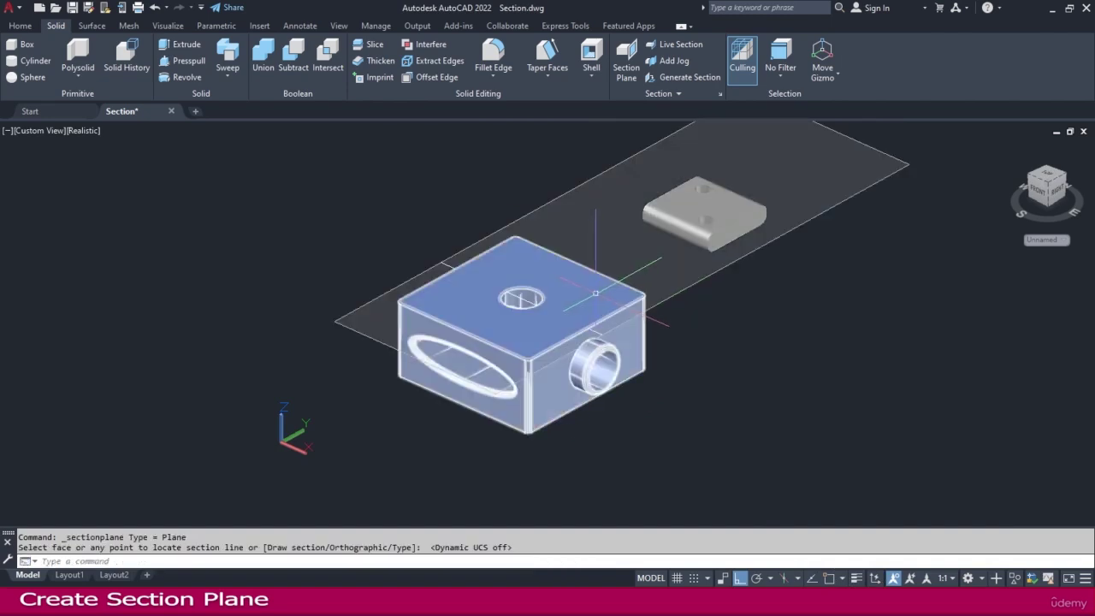
Move the section plane up and down through the vertical tube, leaving it at an offset of about 155, and deselect it
middle_click_drag(709, 378, 659, 447)
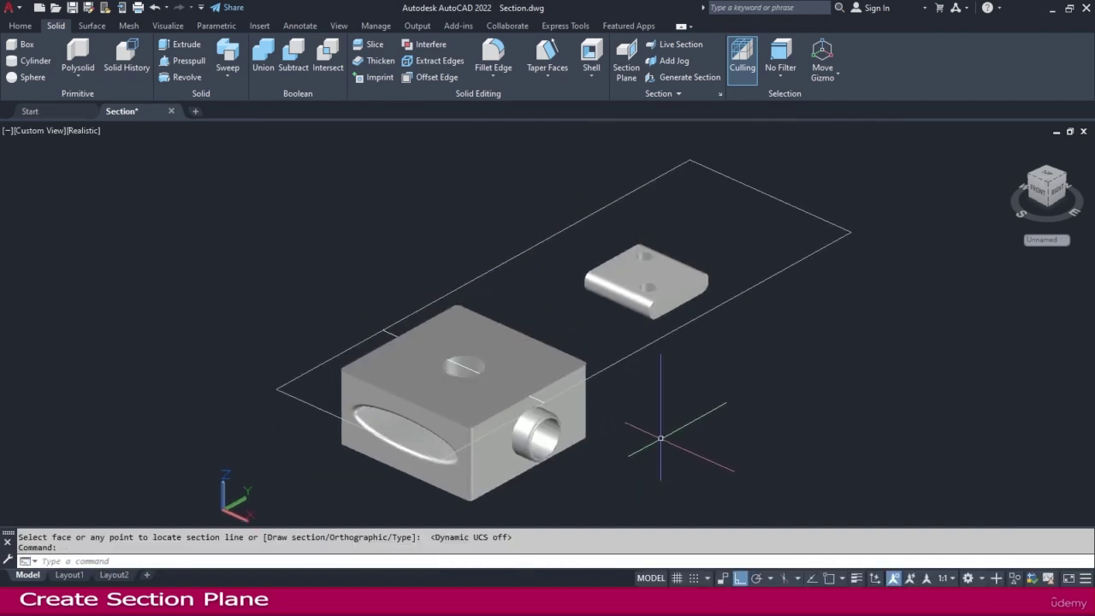
left_click(824, 314)
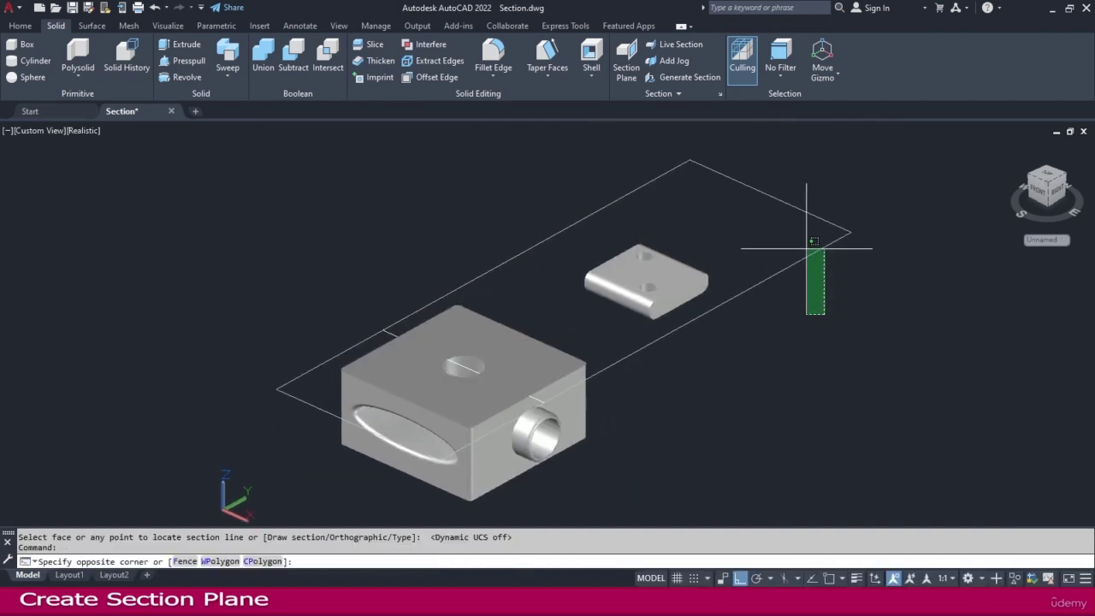
left_click(798, 239)
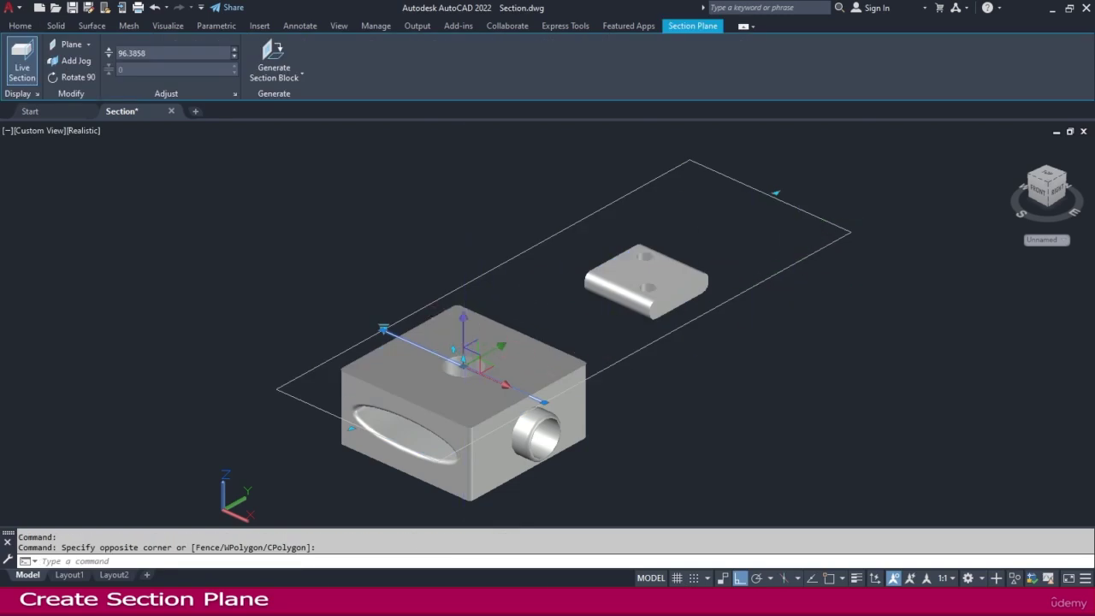
left_click(462, 342)
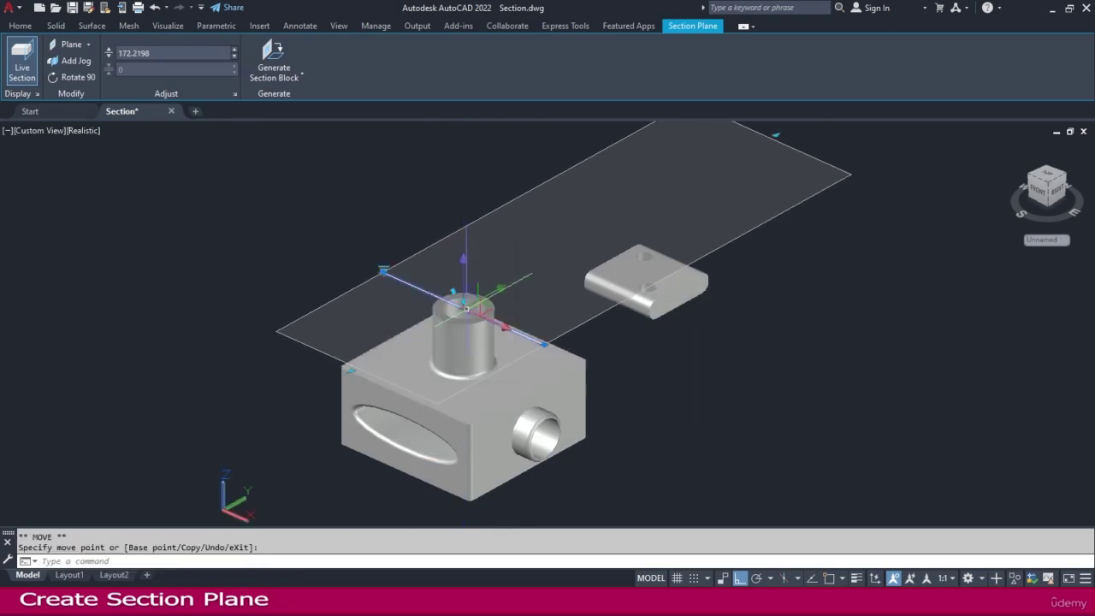
left_click(465, 260)
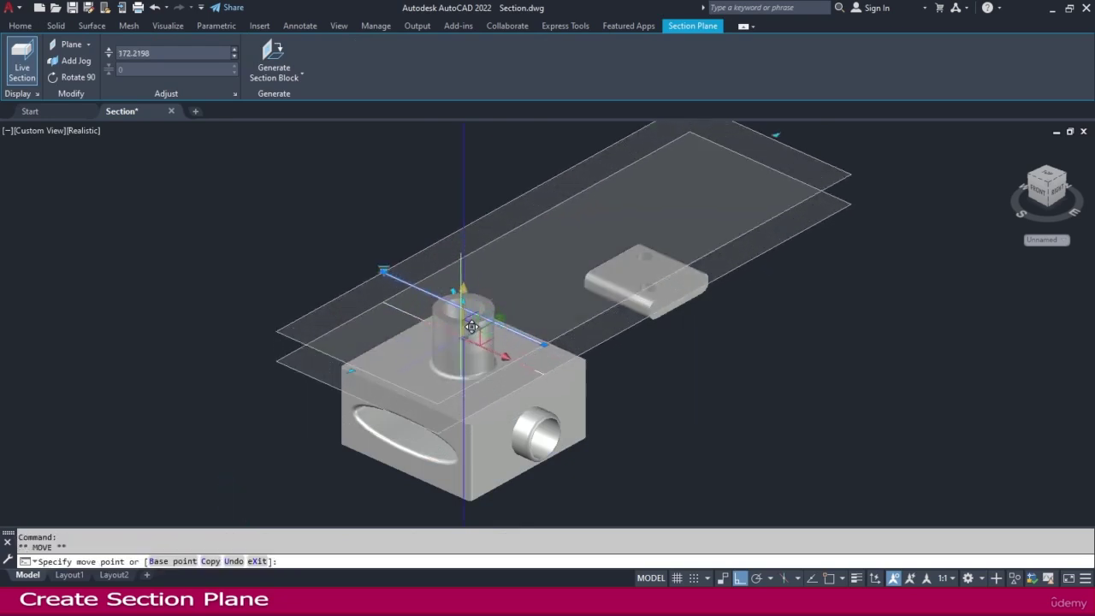
left_click(459, 344)
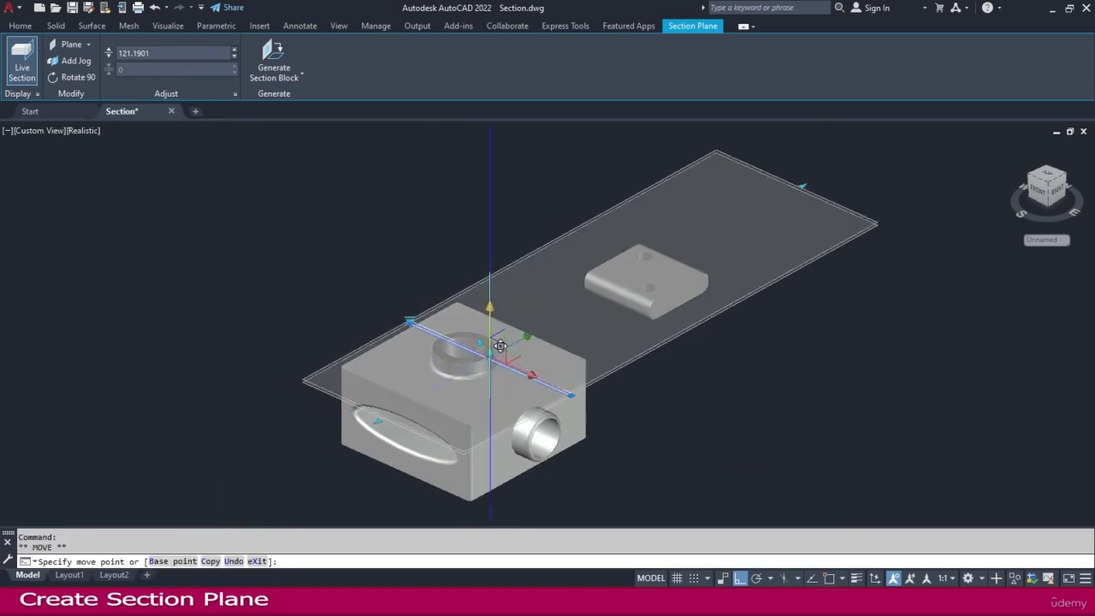
left_click(472, 333)
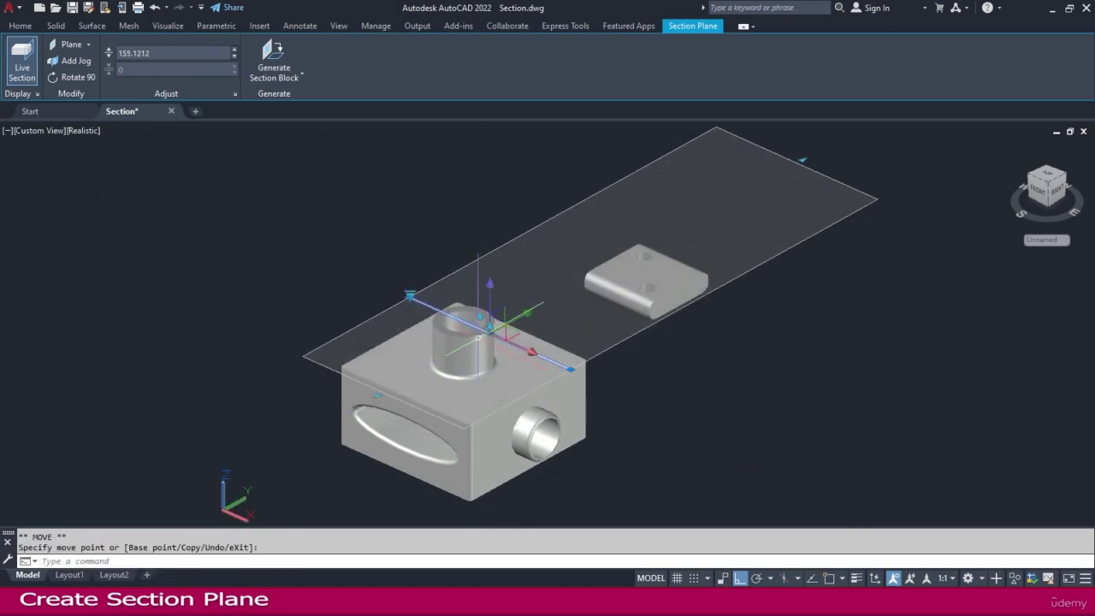
key("Escape")
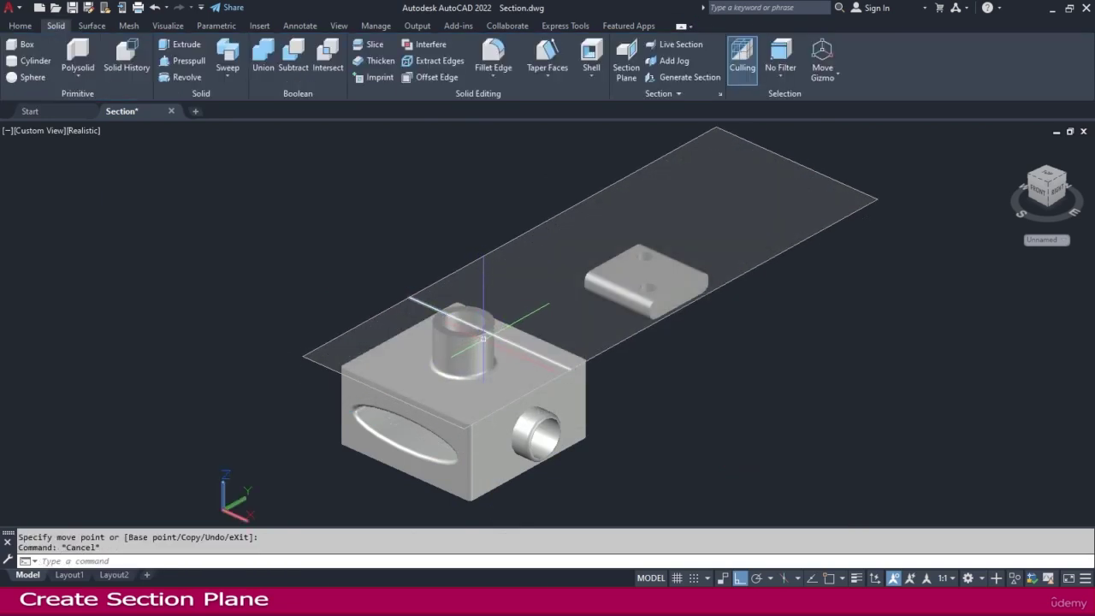
Erase the horizontal section plane that cuts through the vertical tube
left_click(807, 262)
left_click(767, 236)
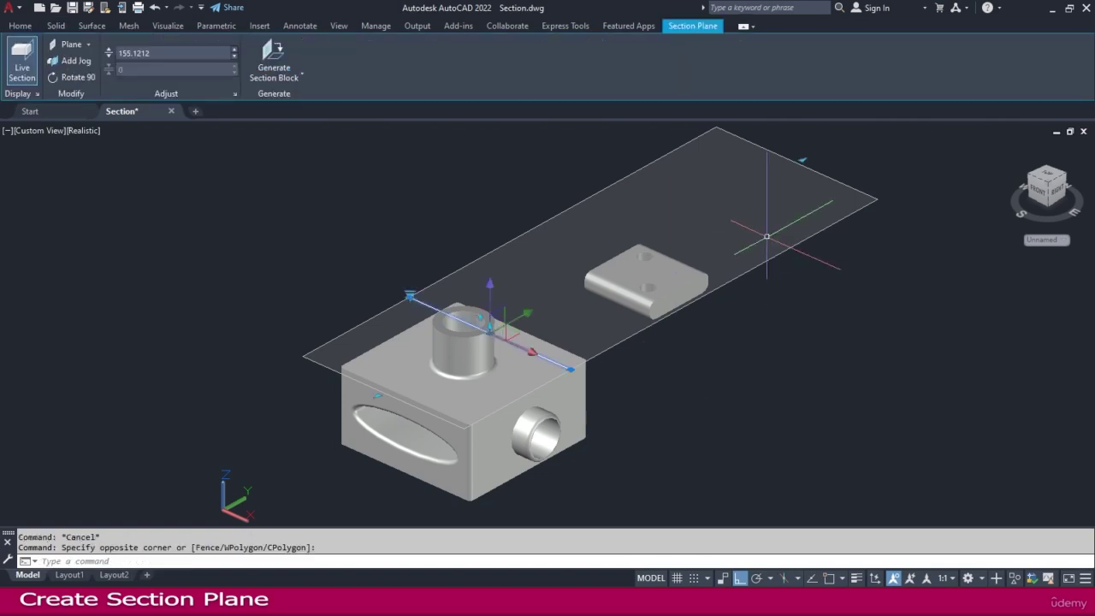
key("Delete")
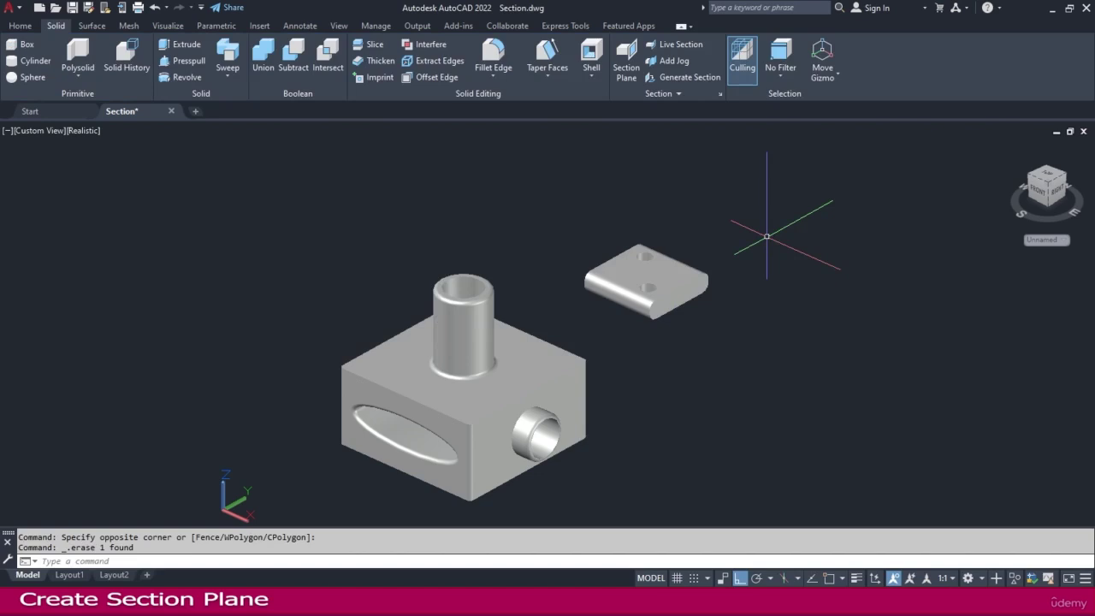
Create a section plane on the block's front face with the elliptical slot and erase it again
left_click(627, 62)
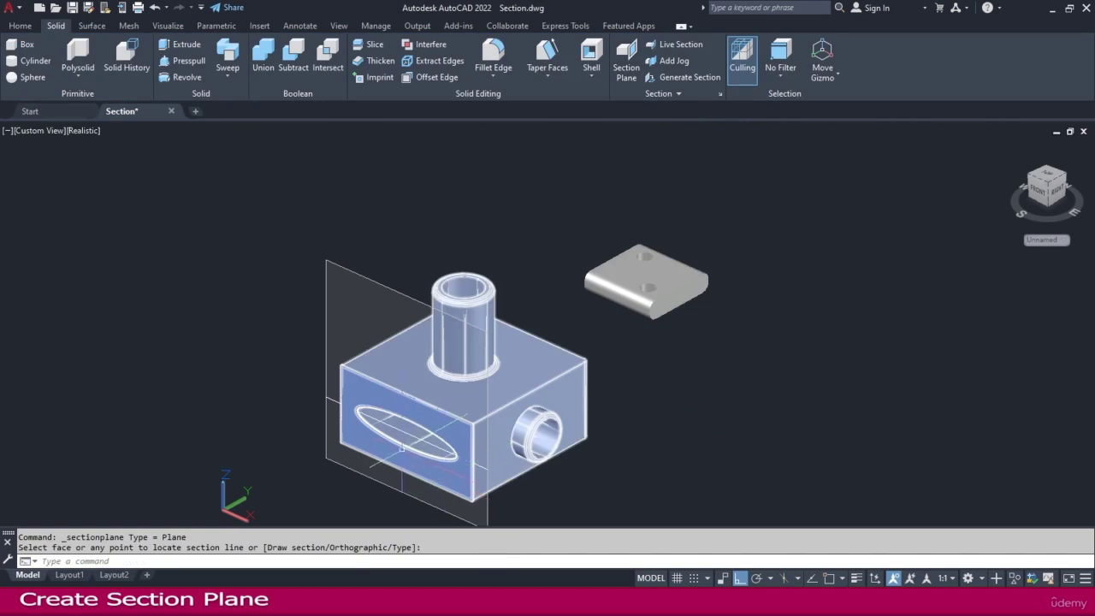
key("Escape")
left_click(384, 245)
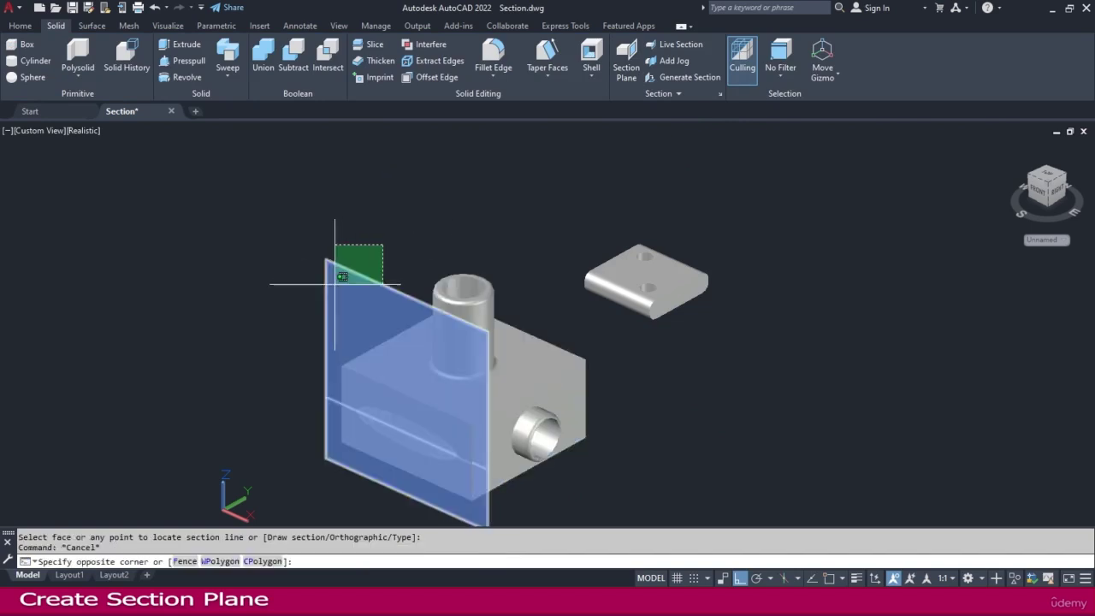
left_click(334, 284)
key("Delete")
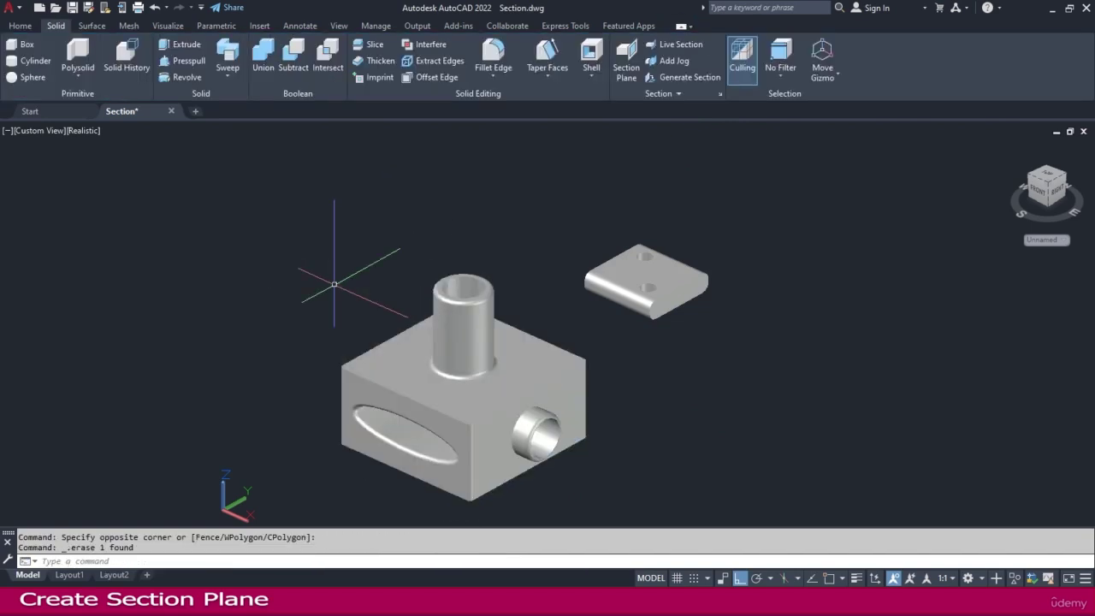
With object snap turned on, draw a section plane from the side tube's centre straight through the block along X, and specify its viewing direction
left_click(626, 60)
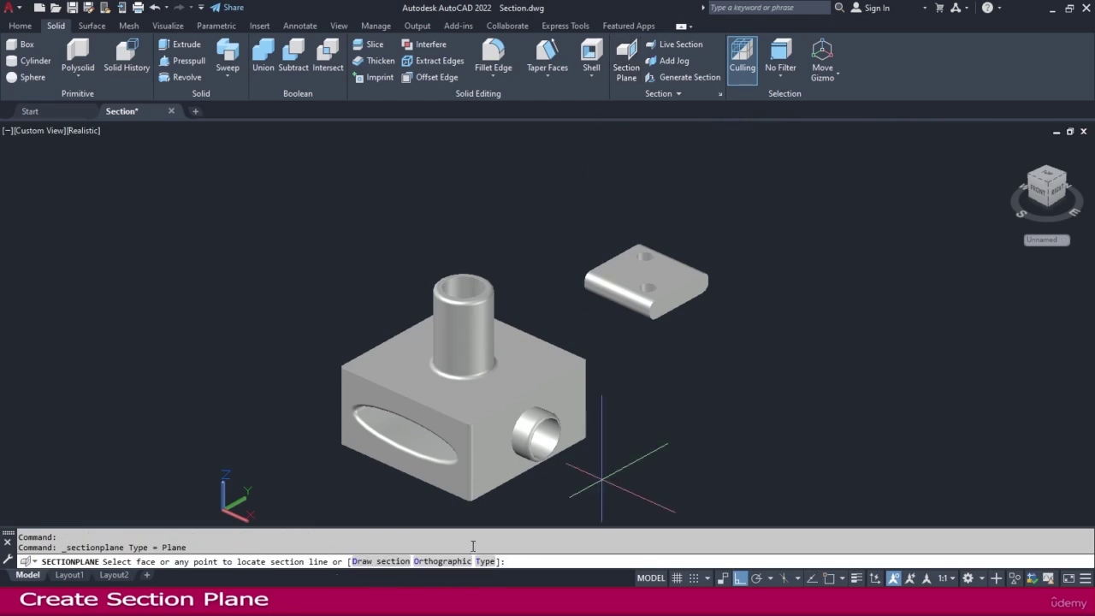
left_click(373, 563)
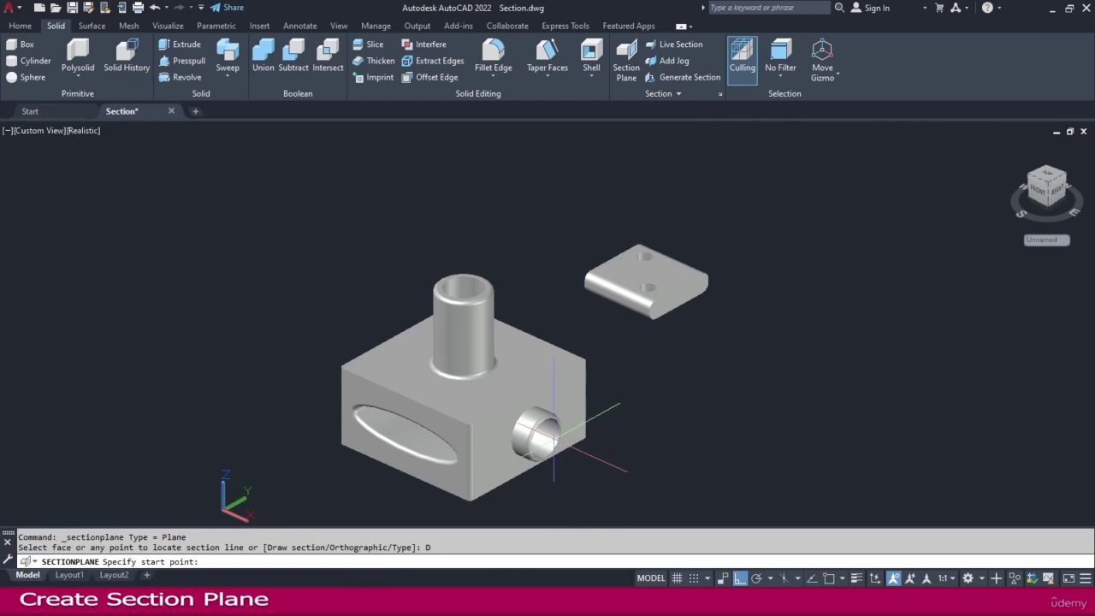
left_click(829, 579)
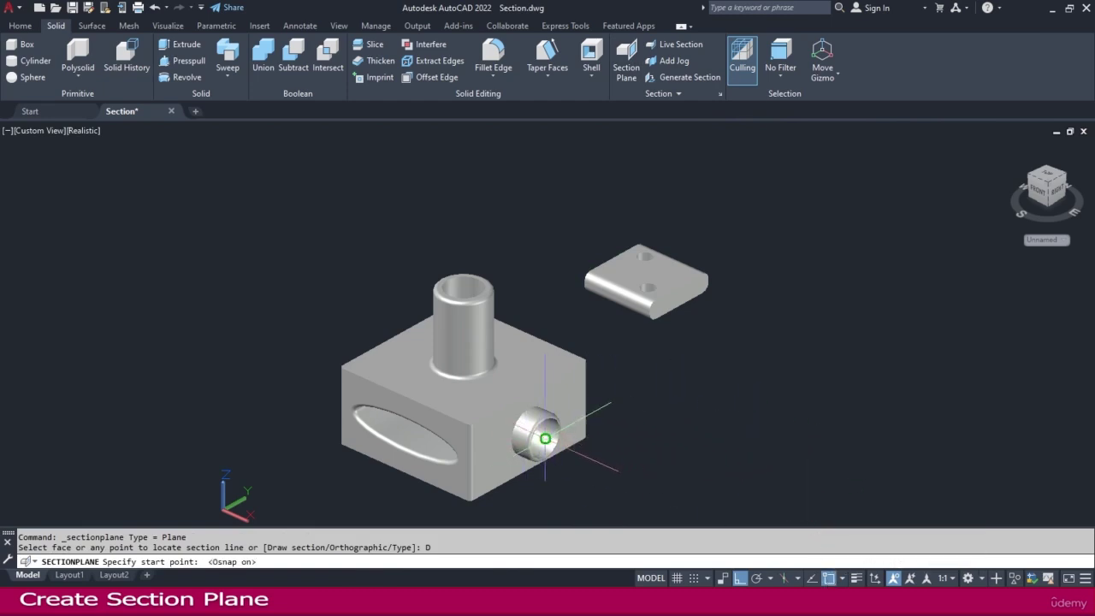
left_click(545, 439)
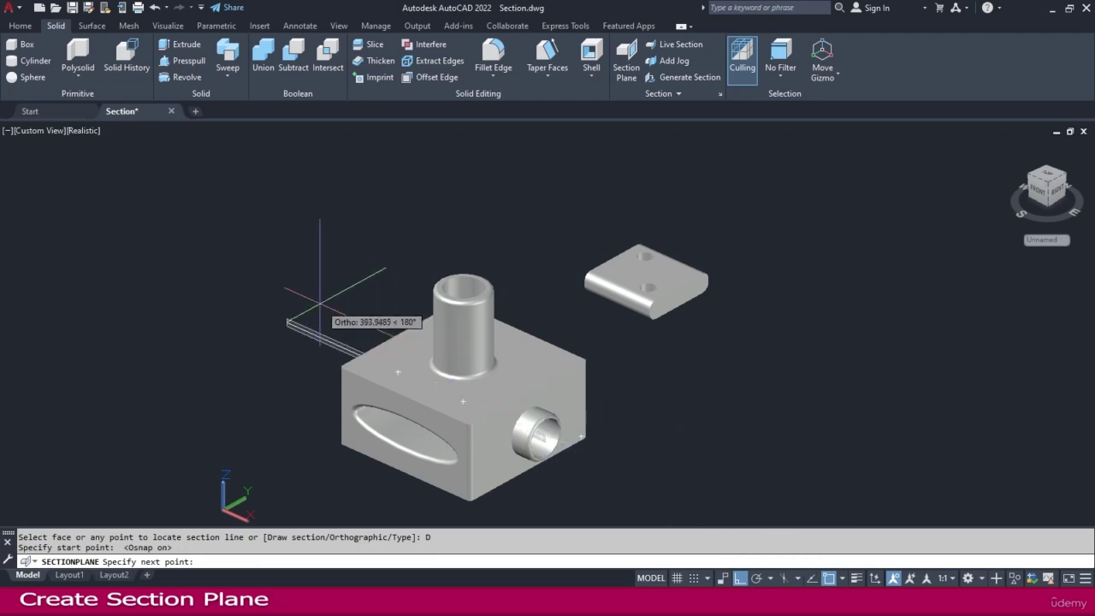
left_click(320, 331)
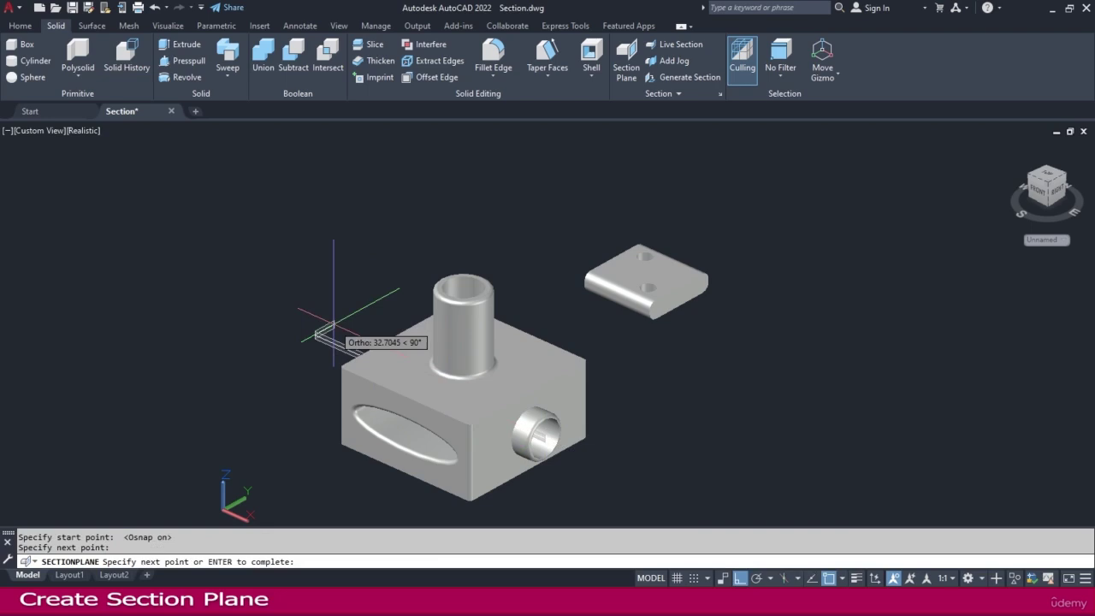
key("Return")
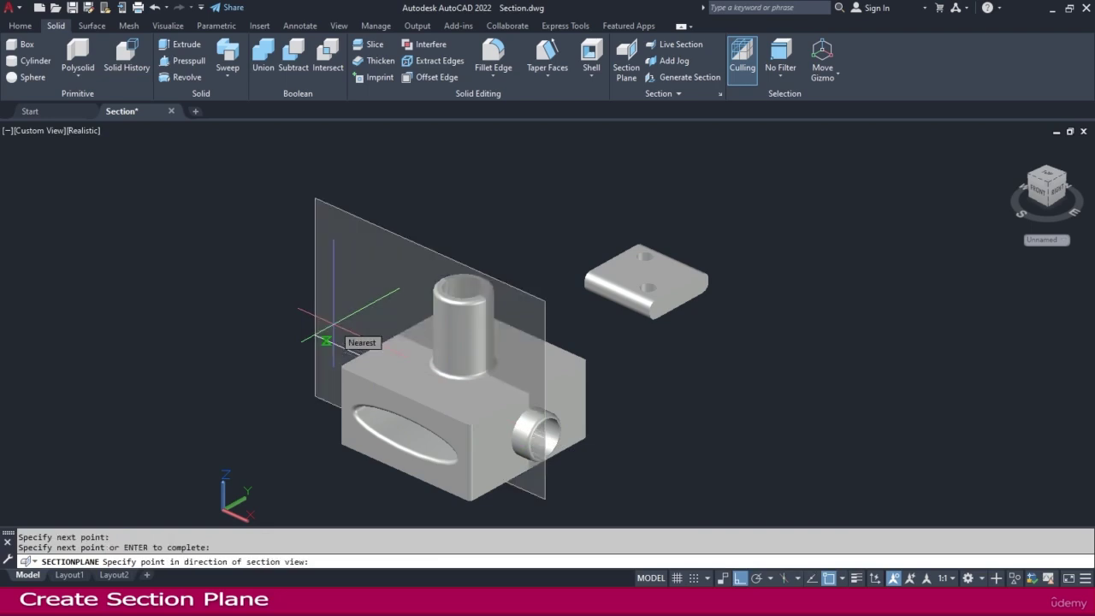
left_click(333, 325)
middle_click_drag(659, 385, 626, 416, "shift")
key("Escape")
Erase the drawn section plane that passes vertically through both tubes
left_click(531, 337)
left_click(524, 339)
key("Delete")
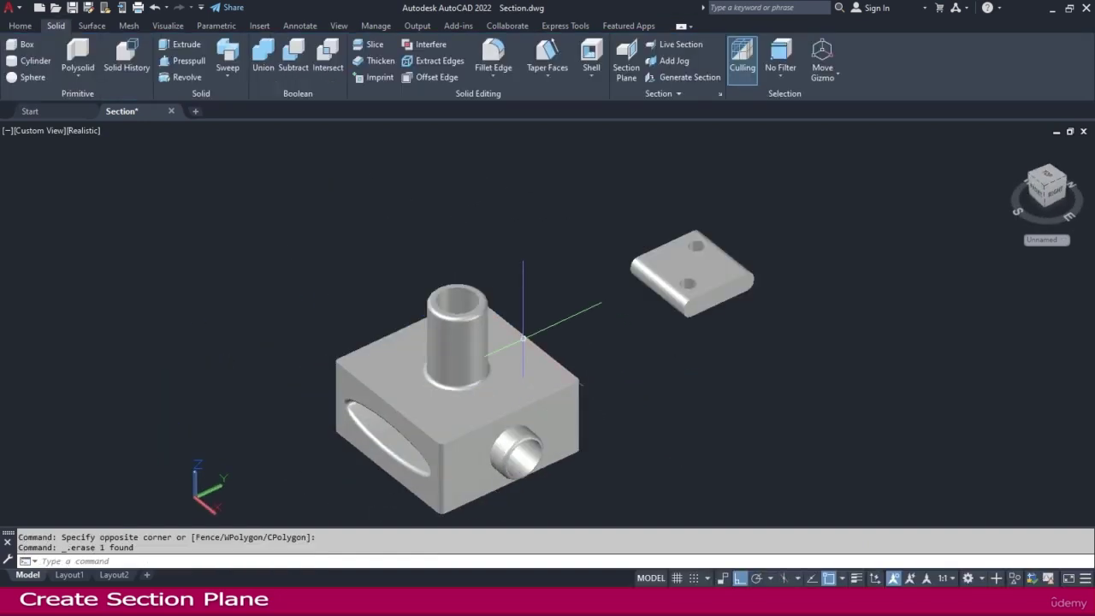
Create an orthographic section plane aligned to Top and view the cut model from a lower angle
left_click(627, 61)
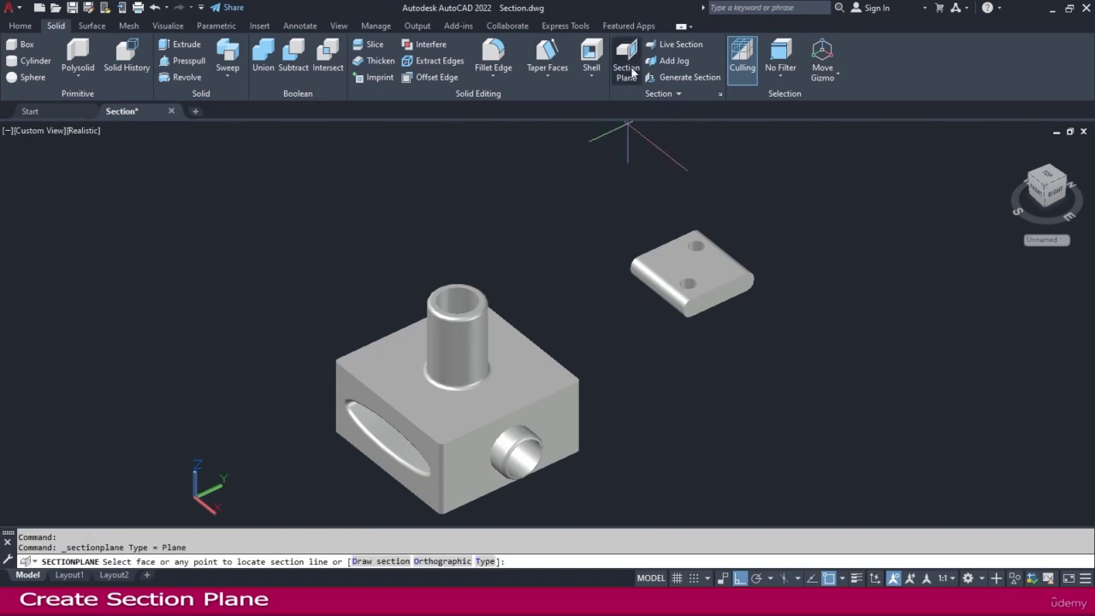
left_click(441, 561)
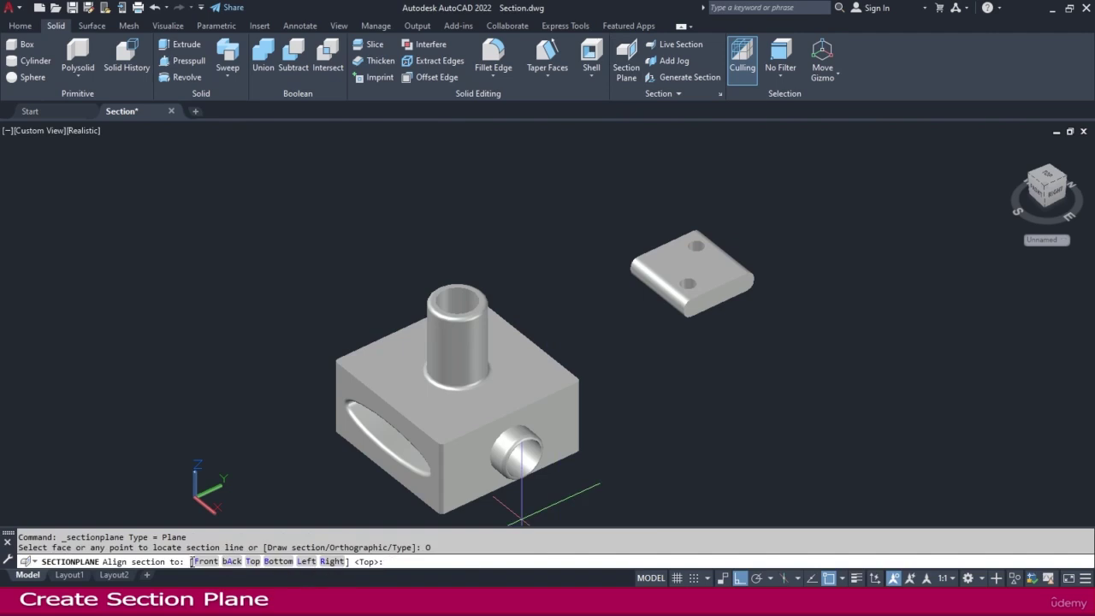
left_click(253, 562)
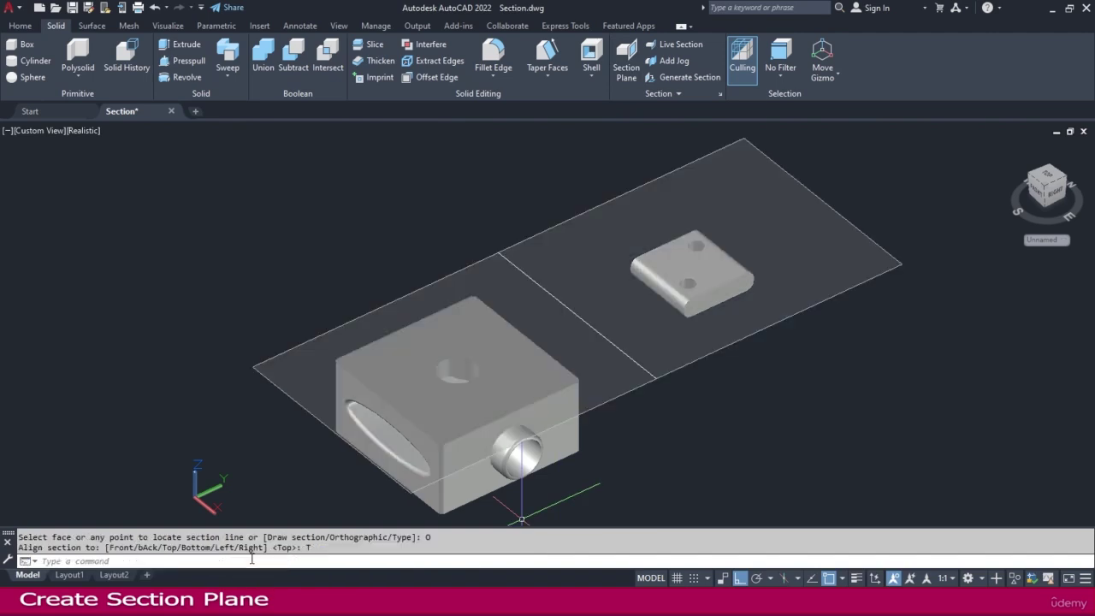
middle_click_drag(679, 384, 665, 353, "shift")
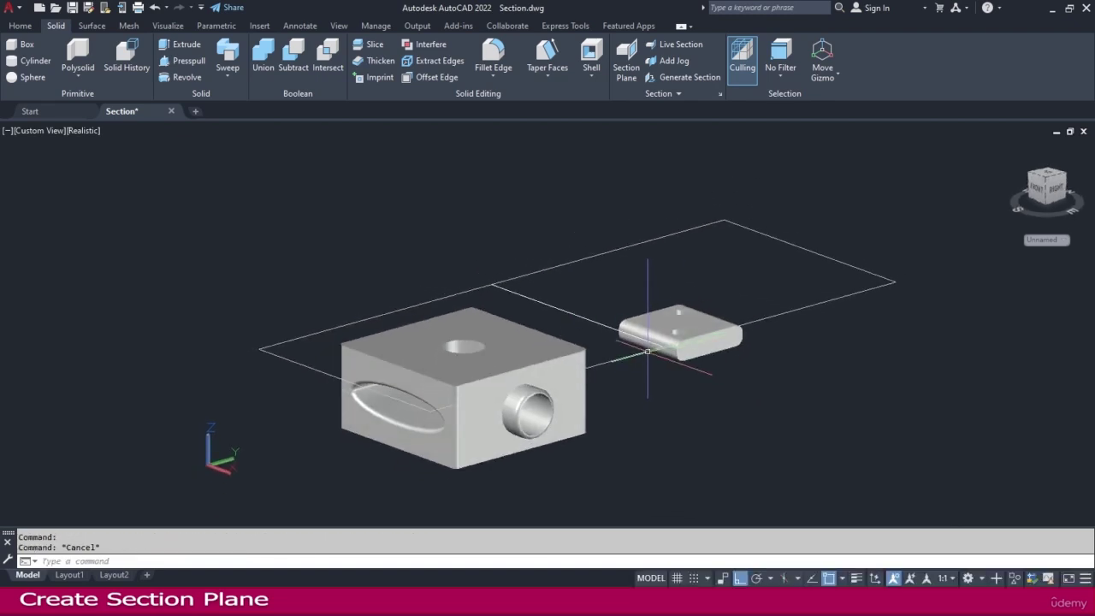
Move the top-aligned section plane down along Z to an offset of about 61.5 so it cuts through the side tube
left_click(649, 345)
left_click(577, 262)
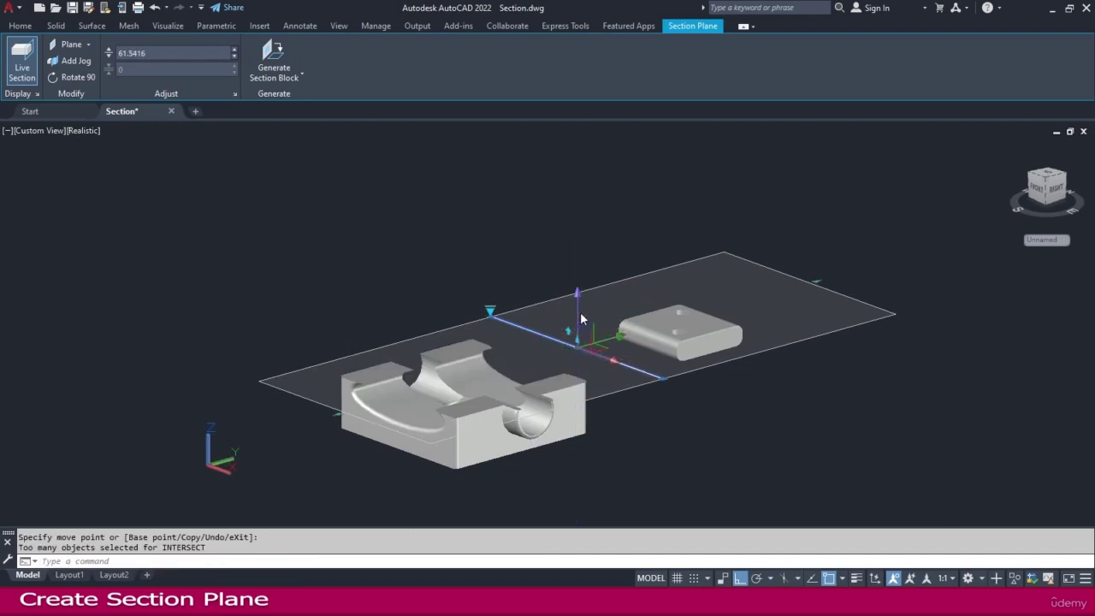
Open the section type options of the top-aligned section plane, keep it as Plane, and erase the section plane
left_click(579, 320)
left_click(589, 307)
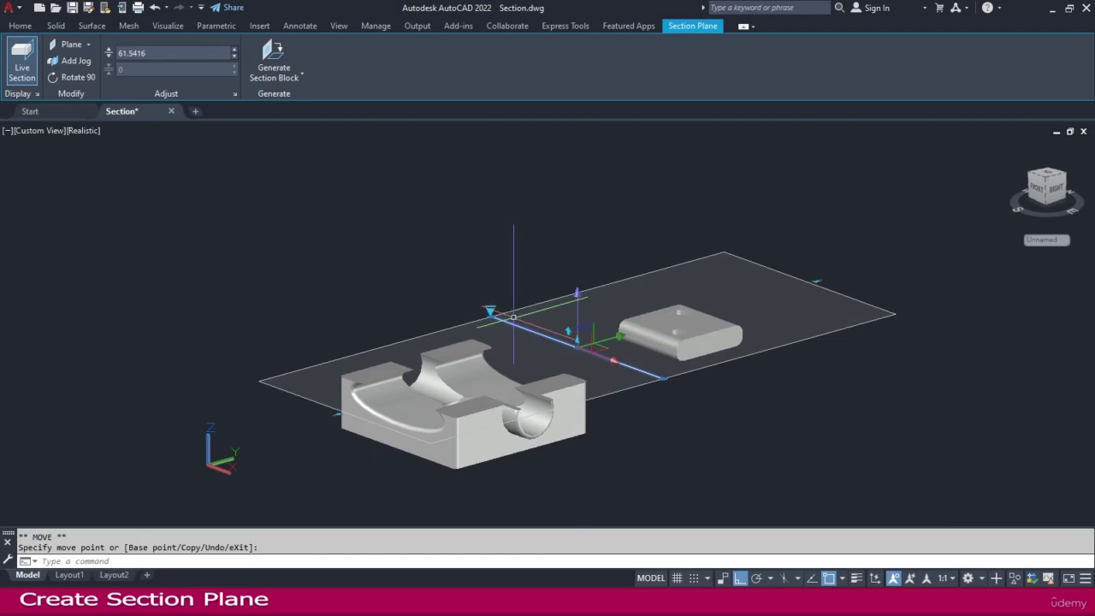
key("Escape")
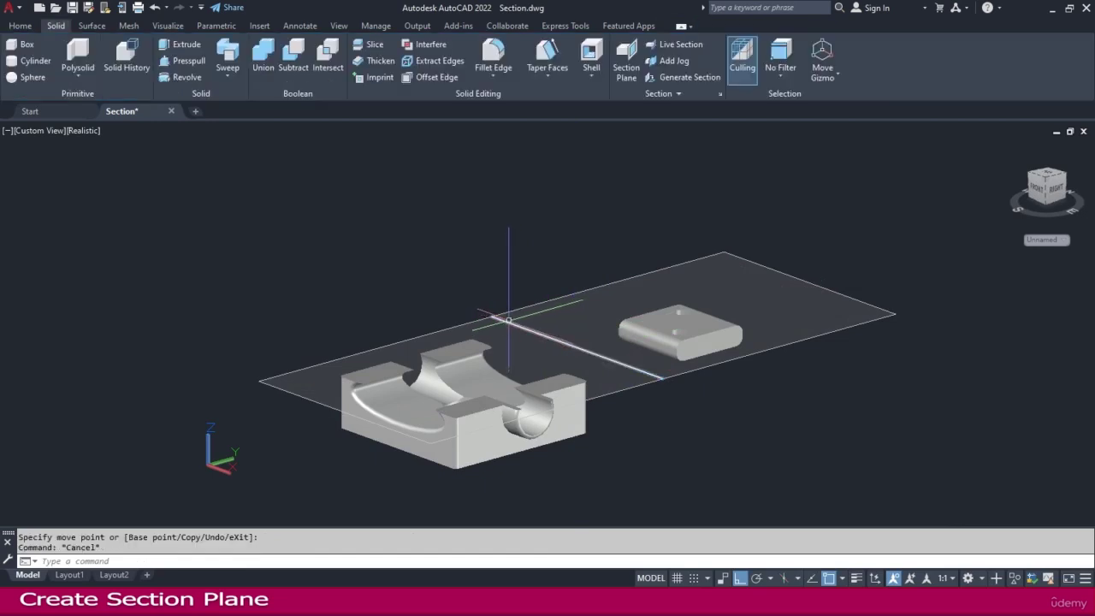
left_click(539, 275)
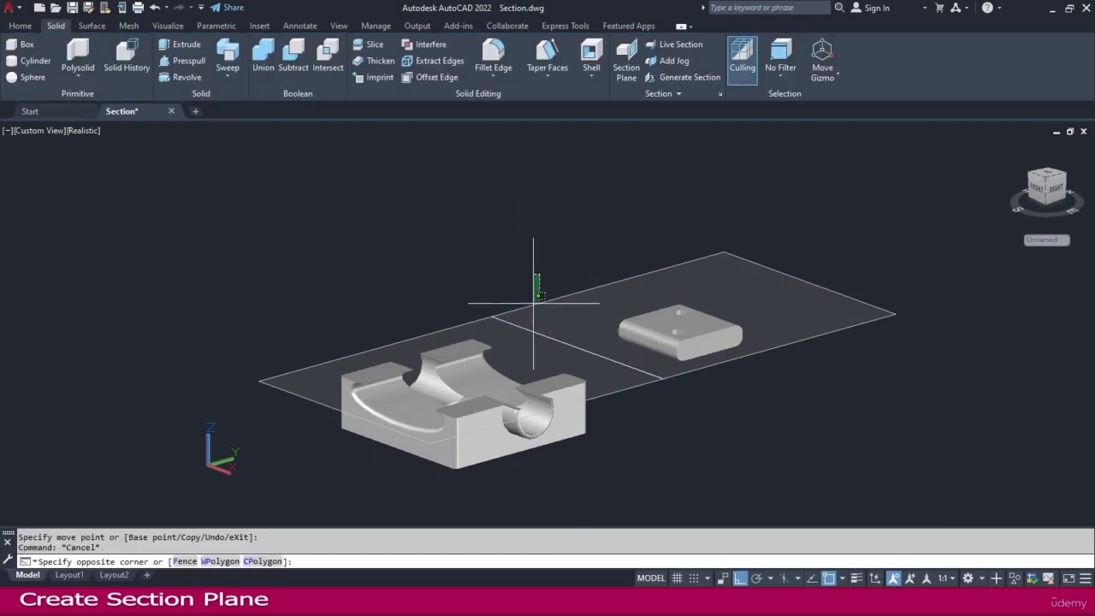
left_click(528, 313)
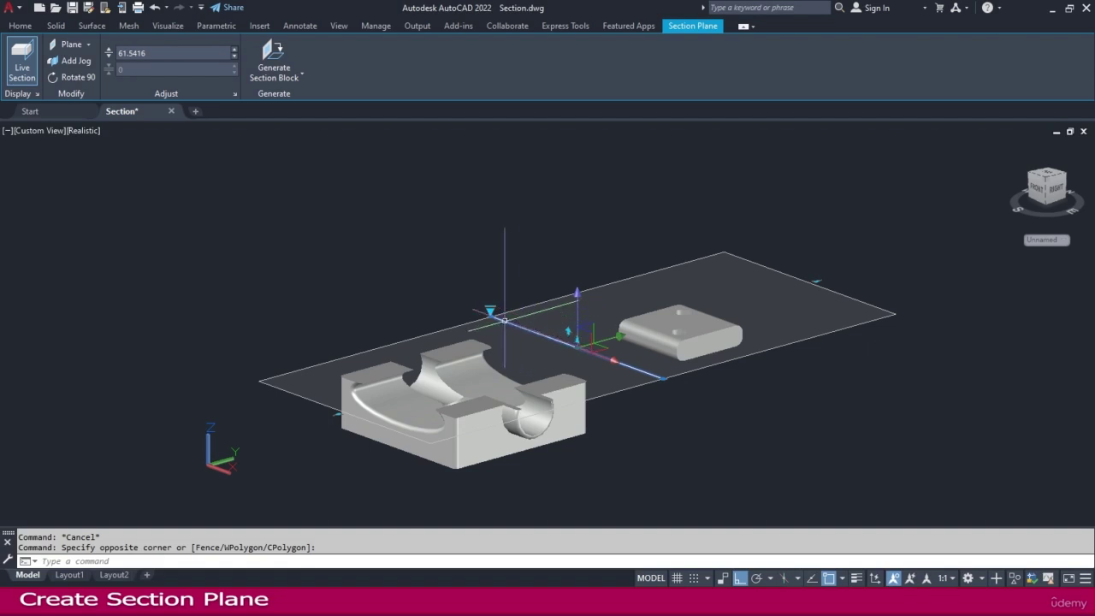
scroll(505, 320, "up", 2)
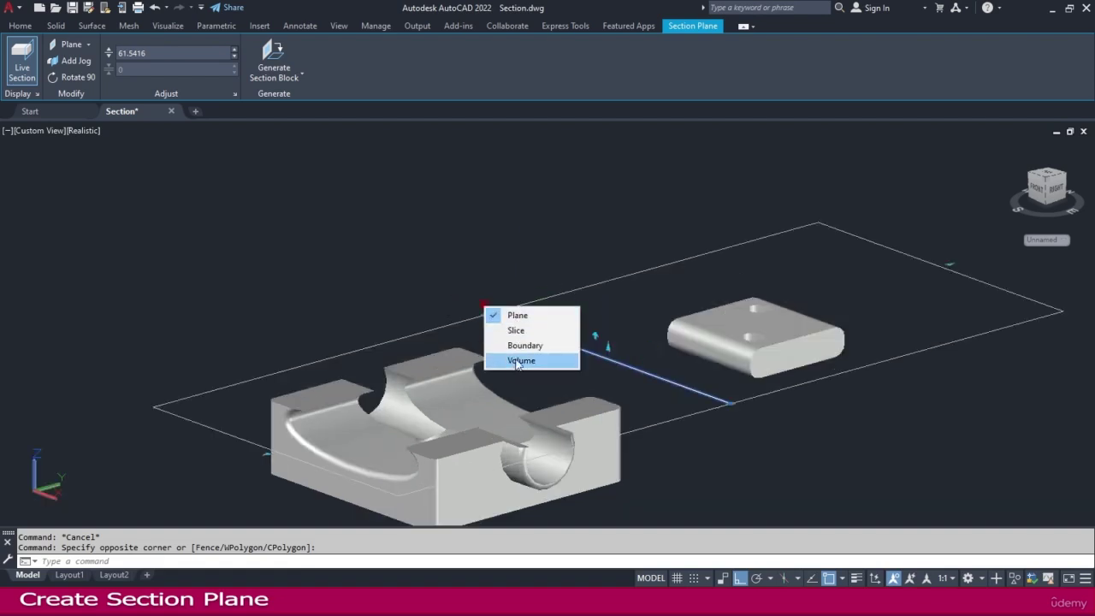
left_click(528, 315)
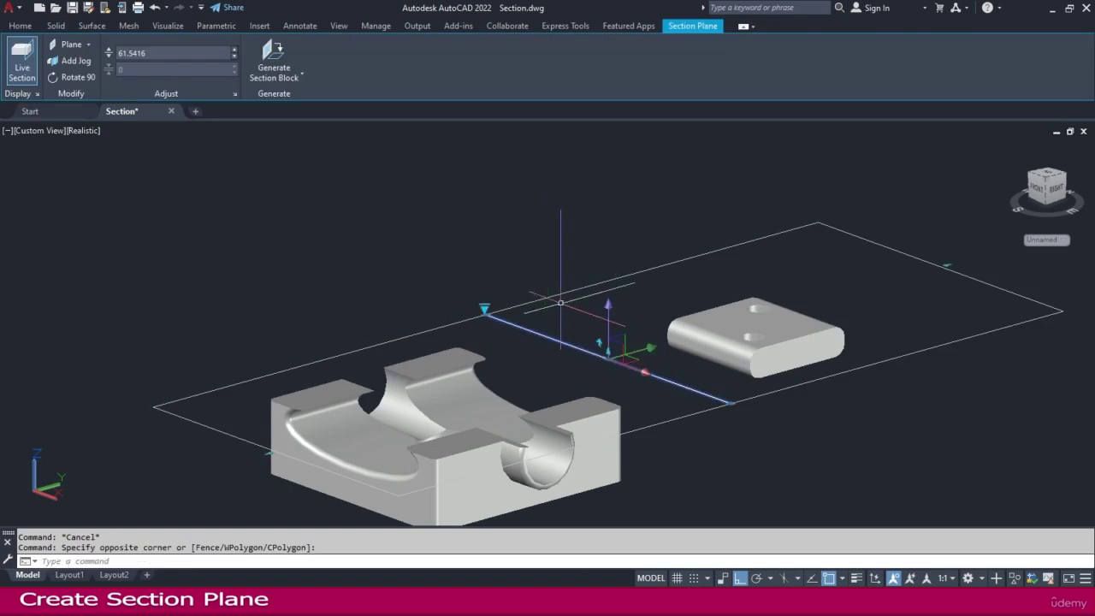
key("Delete")
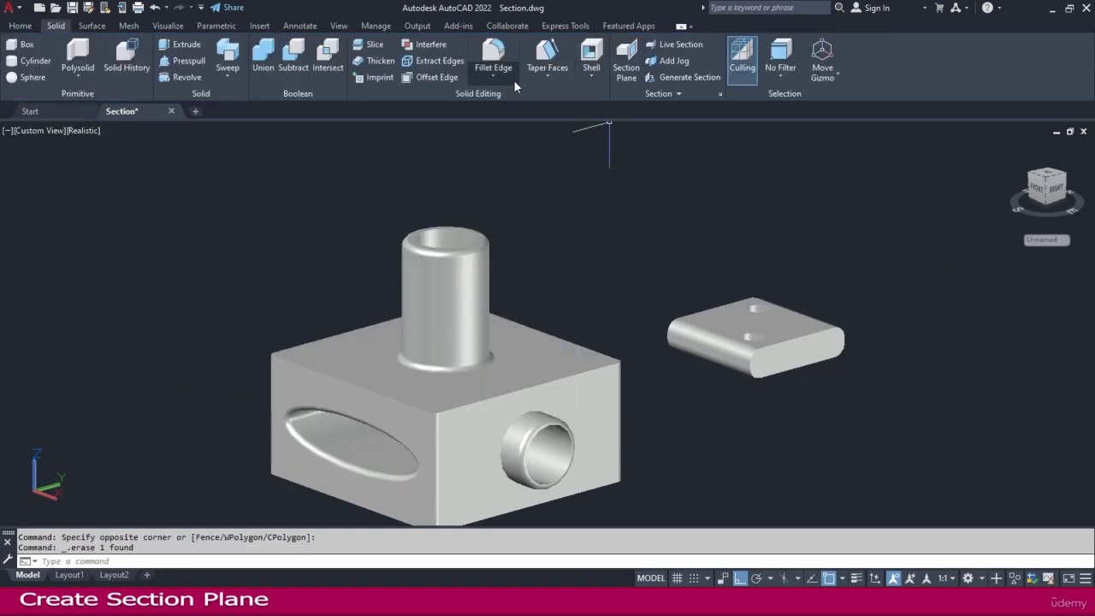
Create a section plane on the block's front face containing the elliptical opening
left_click(626, 60)
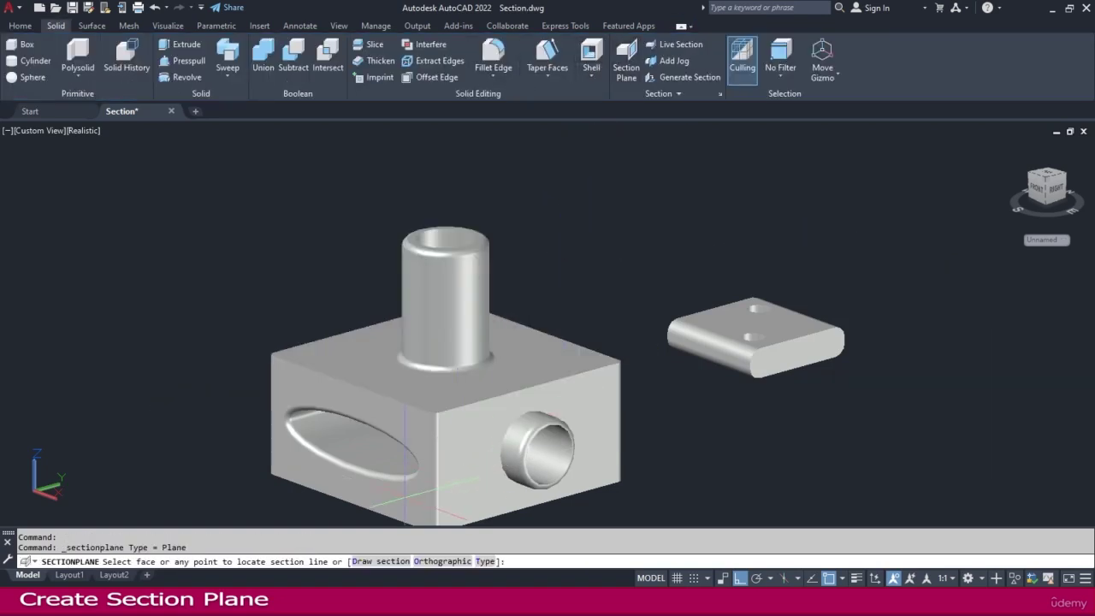
left_click(342, 440)
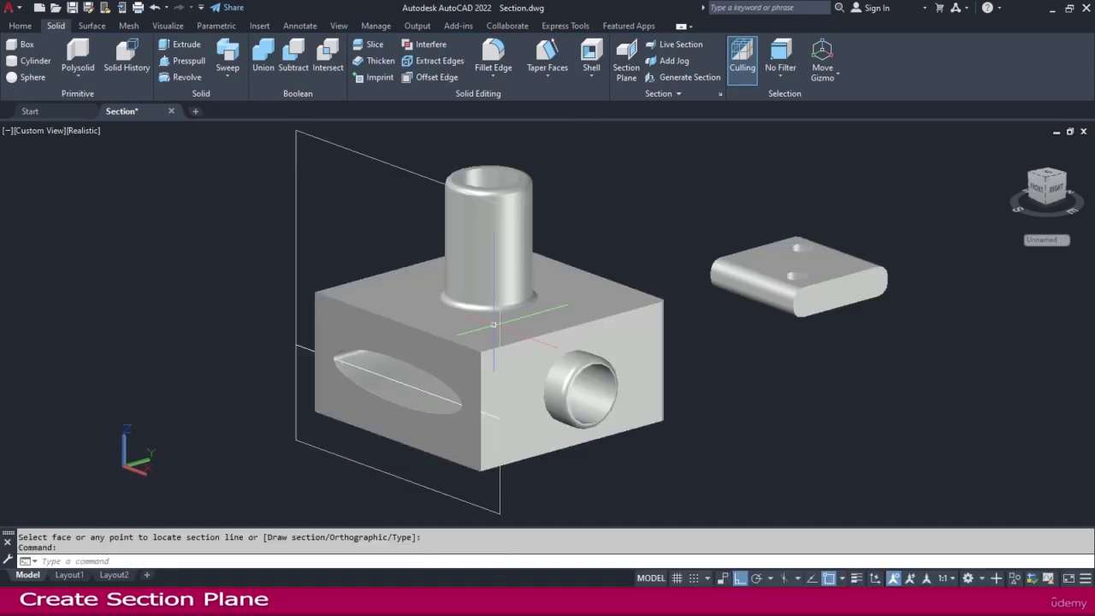
key("Escape")
Move the front-face section plane along Y to an offset of about -326.1 so it cuts through the vertical tube
left_click(408, 142)
left_click(384, 162)
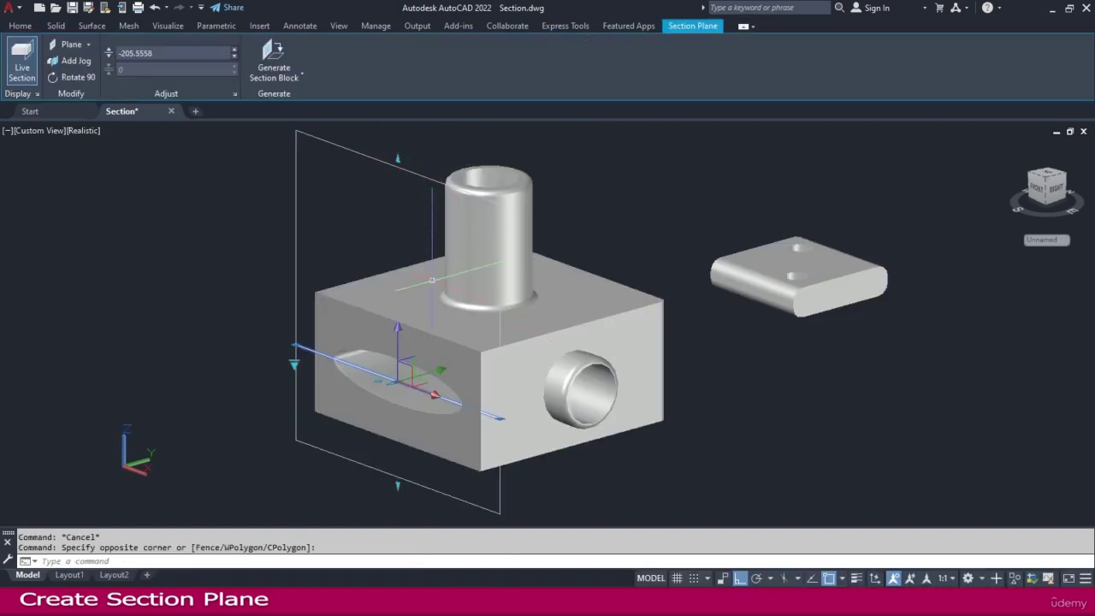
left_click(414, 386)
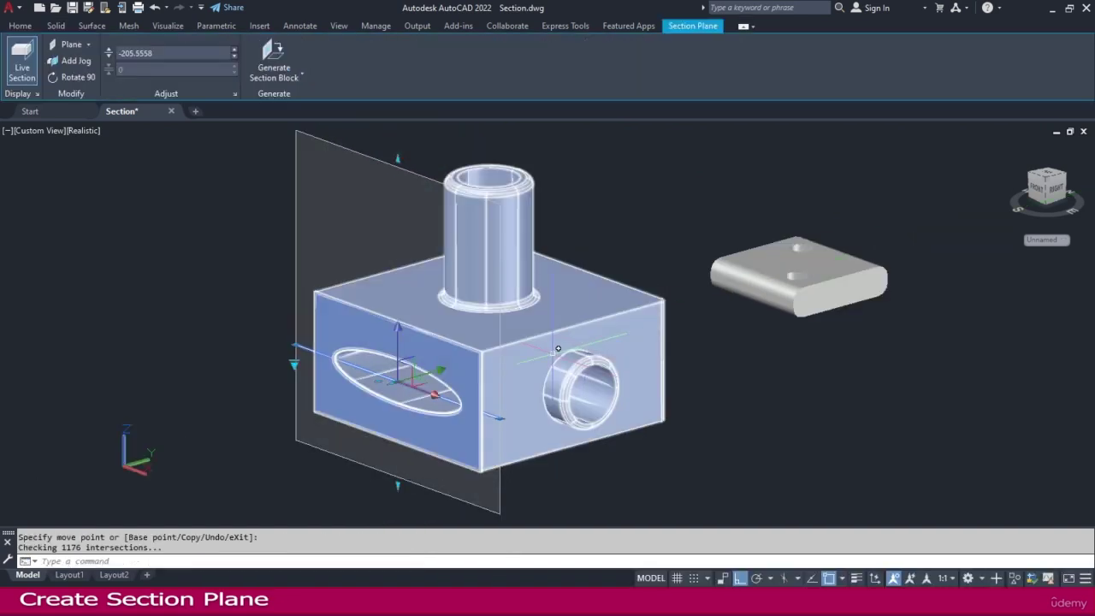
left_click(436, 373)
scroll(490, 332, "up", 3)
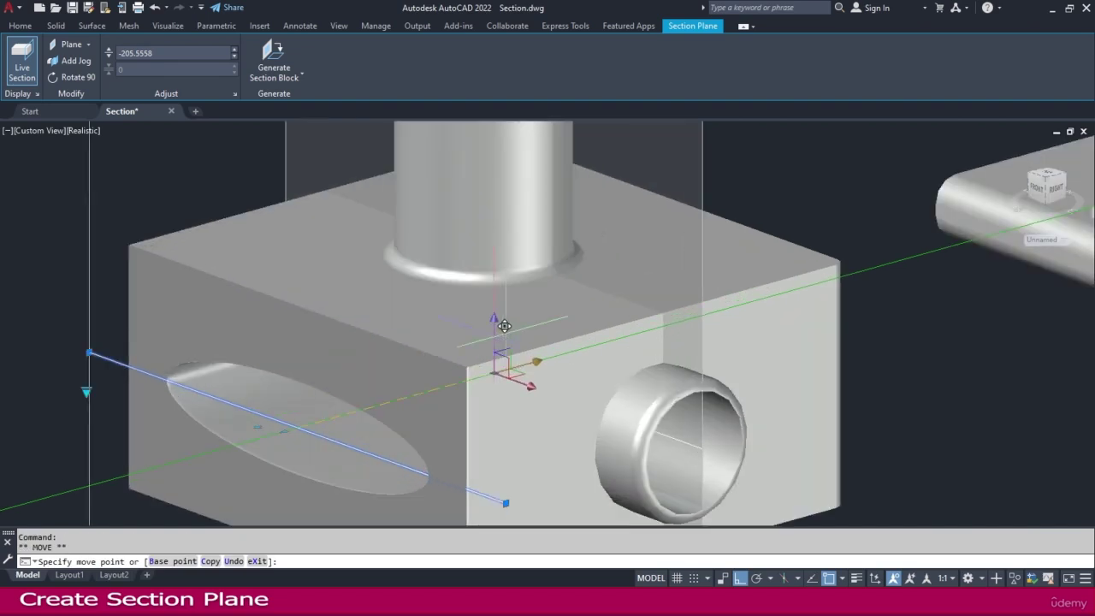
left_click(527, 315)
scroll(530, 321, "down", 2)
key("Escape")
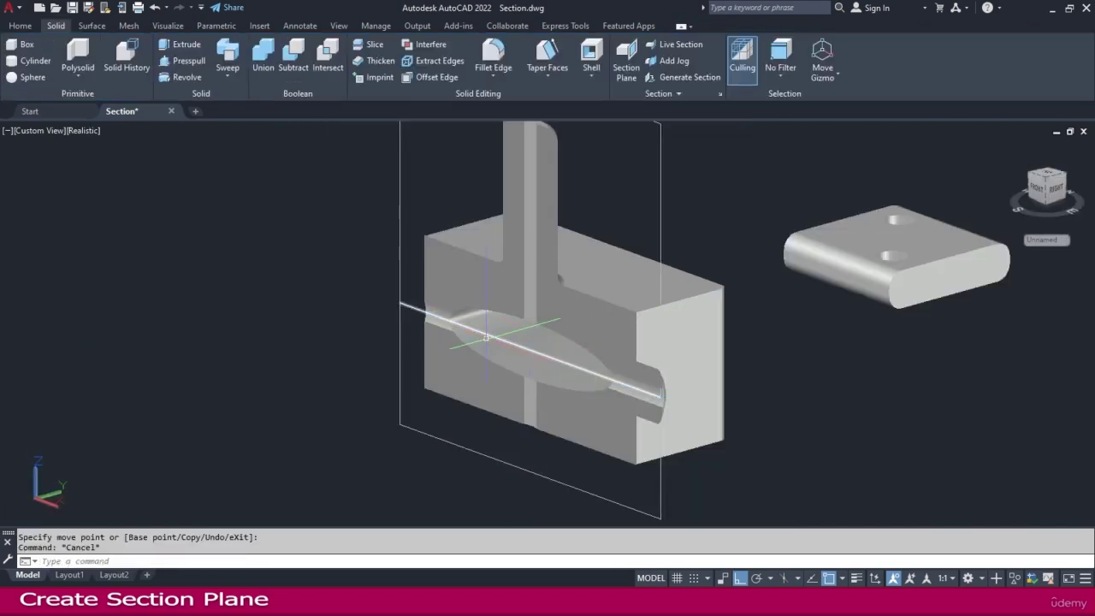
Change the section type of the plane through the vertical tube from Plane to Slice
scroll(489, 340, "down", 2)
left_click(655, 179)
left_click(588, 208)
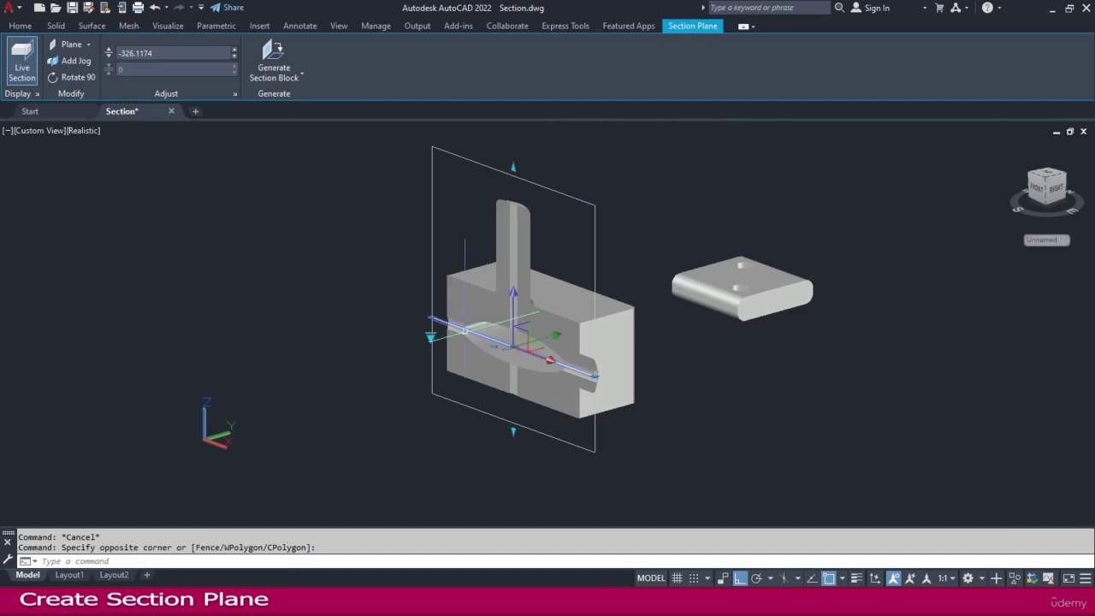
left_click(430, 337)
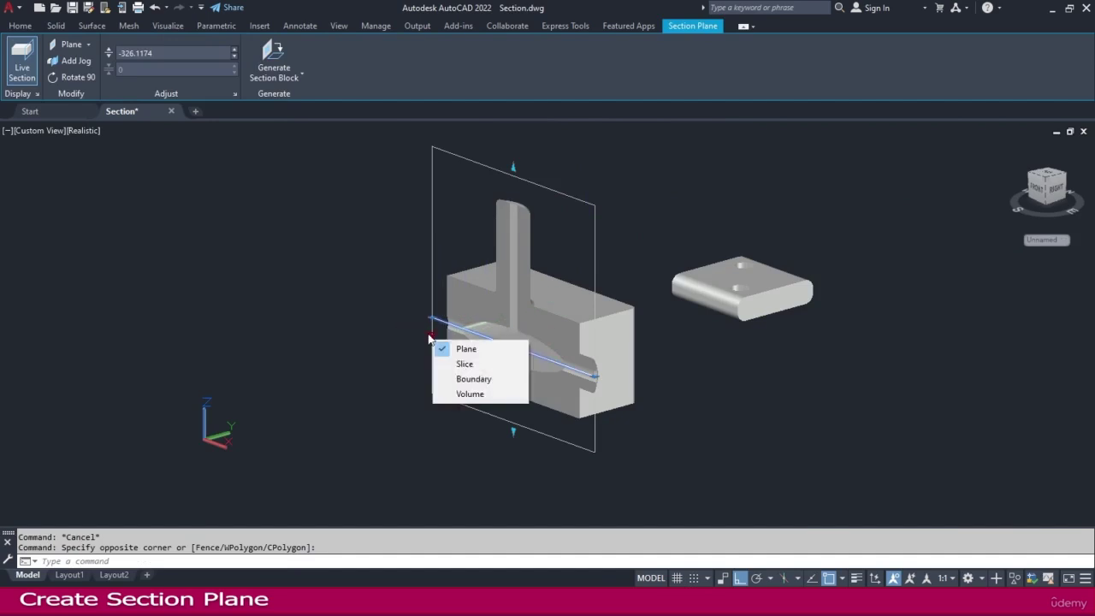
left_click(475, 368)
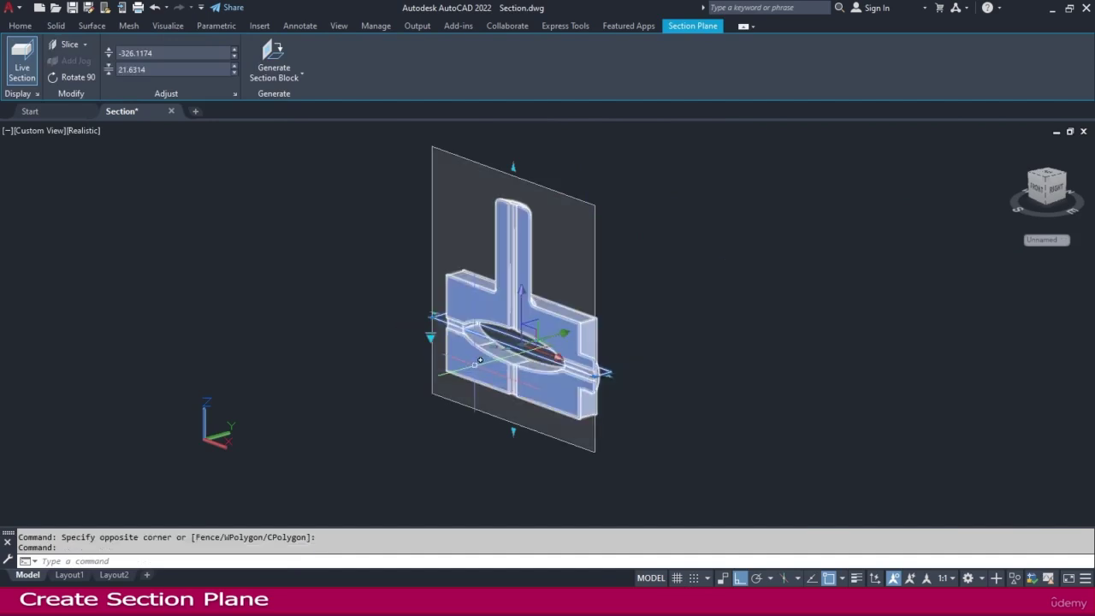
Stretch the slice's rear boundary along Y to a thickness of about 56.8
mouse_move(655, 318)
middle_mouse_down("shift")
mouse_move(582, 322)
mouse_move(639, 328)
middle_mouse_up("shift")
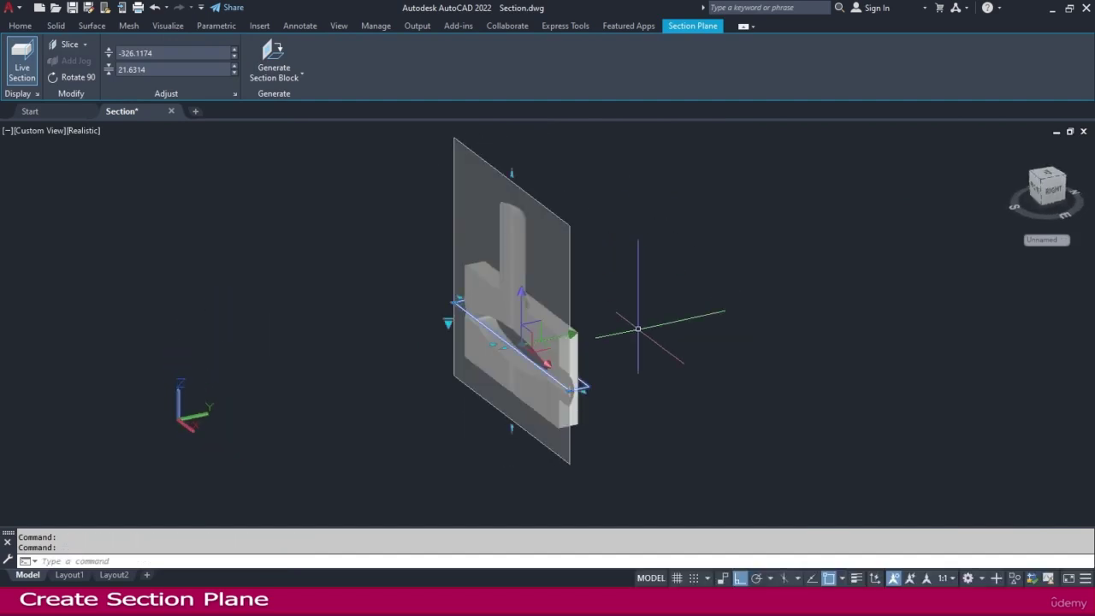
middle_click_drag(593, 367, 522, 343, "shift")
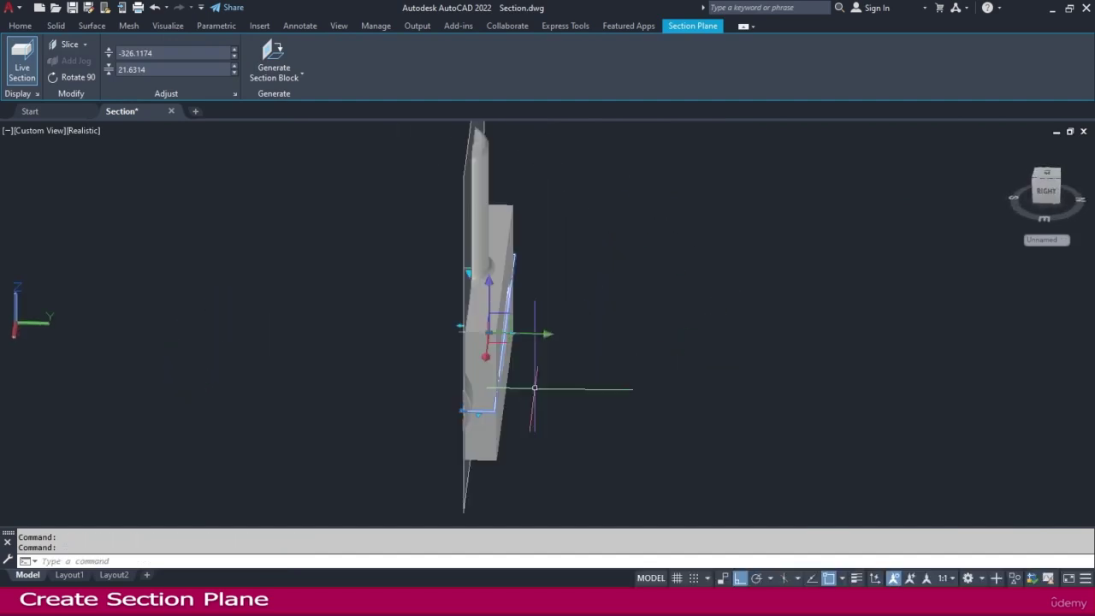
left_click(516, 339)
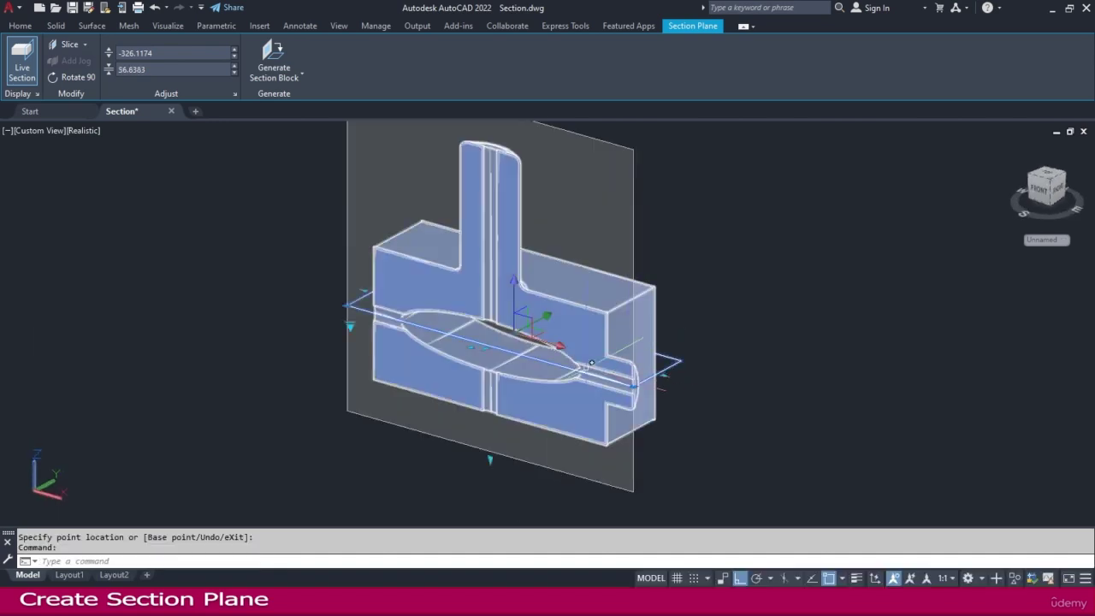
key("Escape")
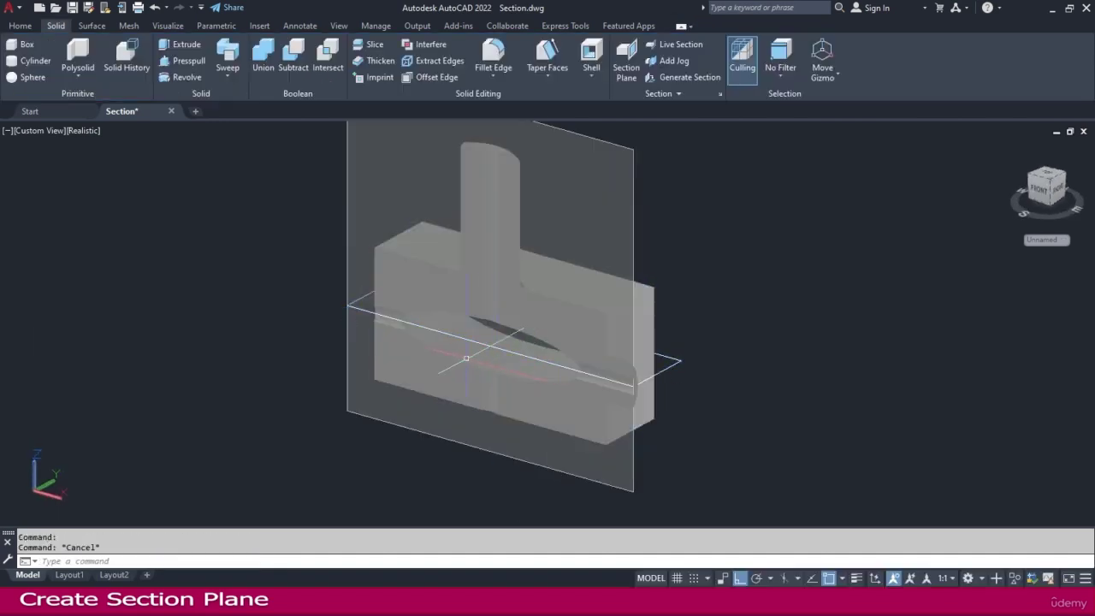
Reselect the slice section object and change its section type to Boundary
left_click(337, 302)
left_click(344, 223)
left_click(344, 221)
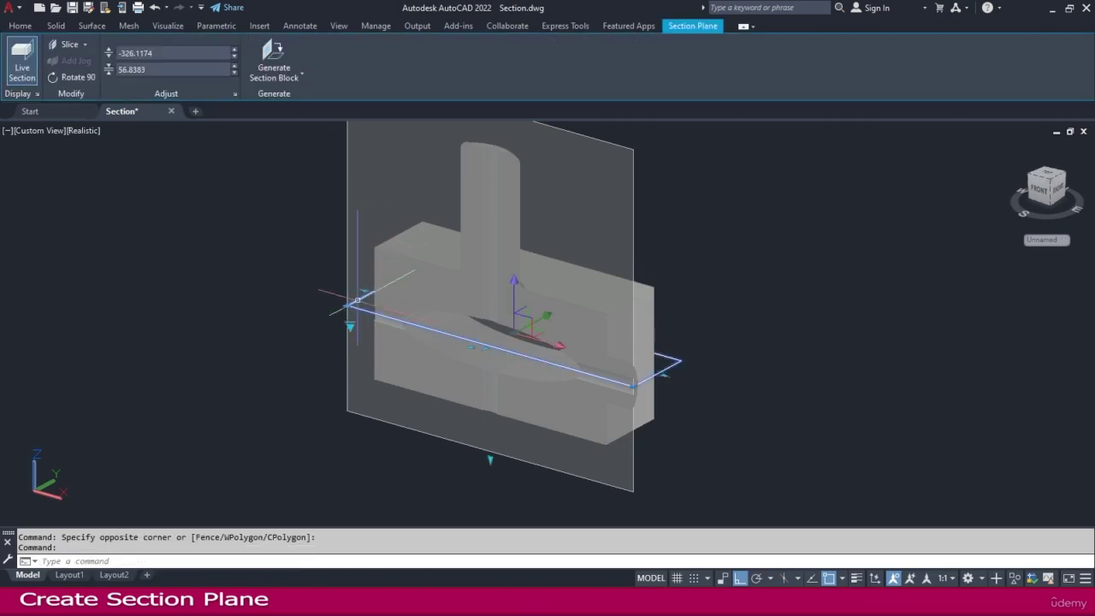
left_click(350, 327)
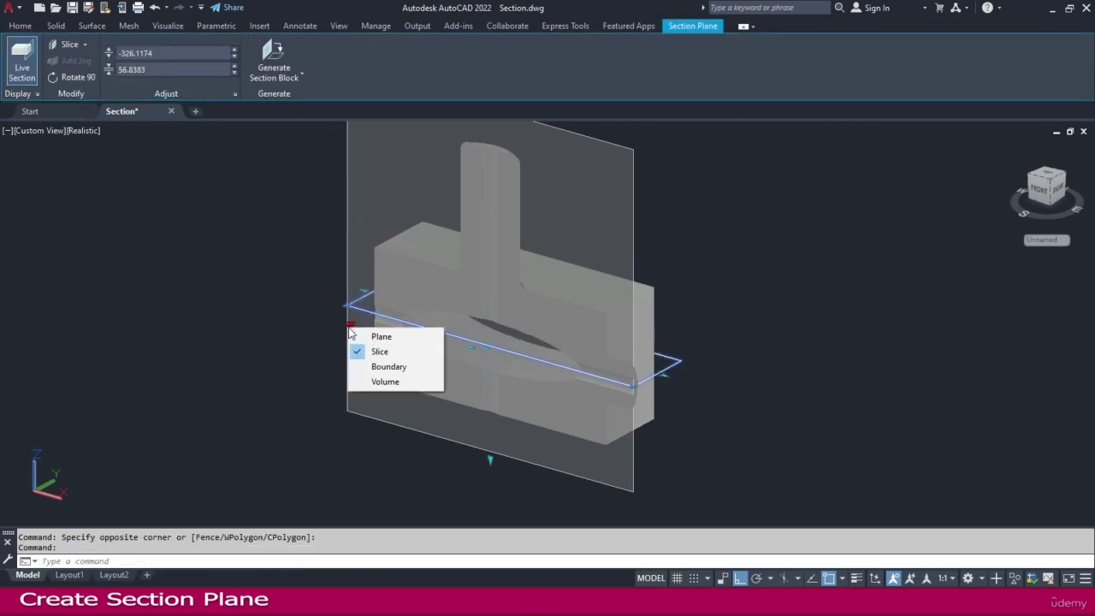
left_click(385, 367)
Change the section type to Volume and pull the volume's rear boundary closer to the block
left_click(351, 327)
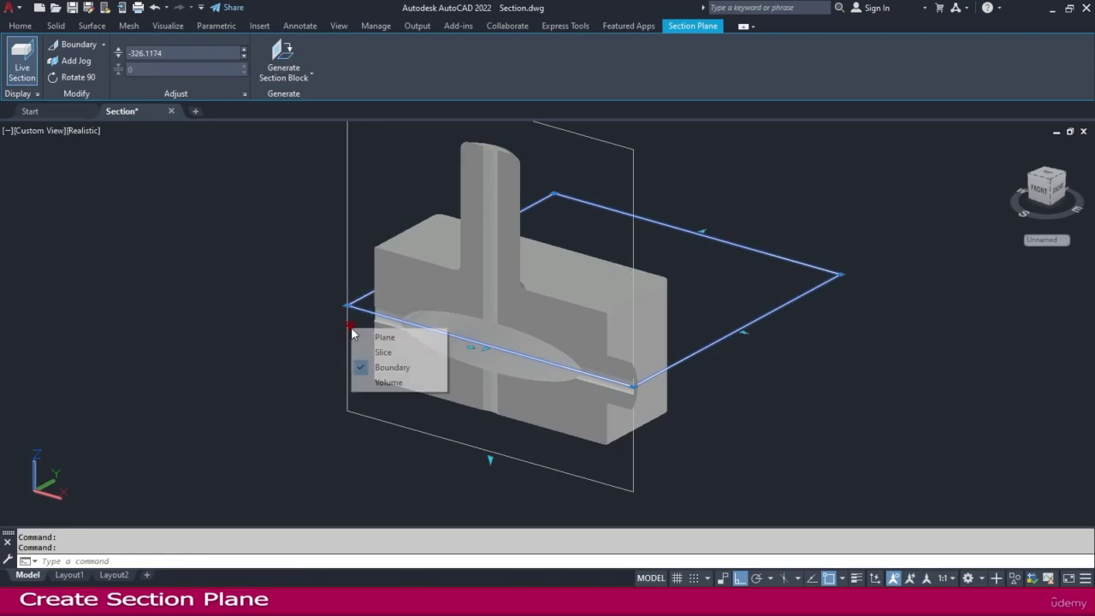
left_click(391, 384)
scroll(392, 368, "down", 2)
middle_click_drag(393, 368, 598, 351, "shift")
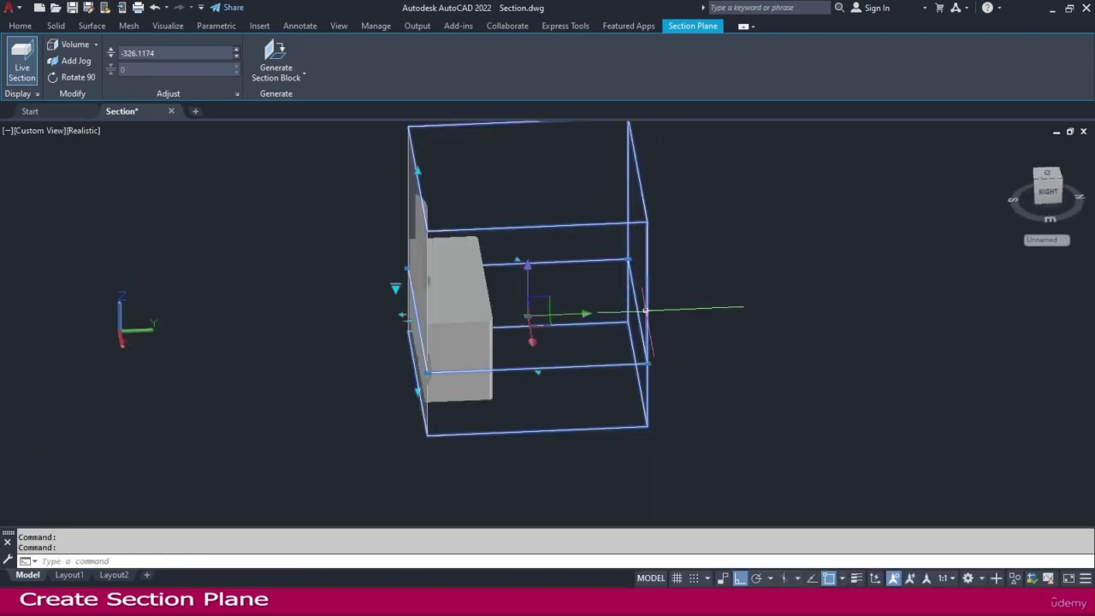
left_click(646, 311)
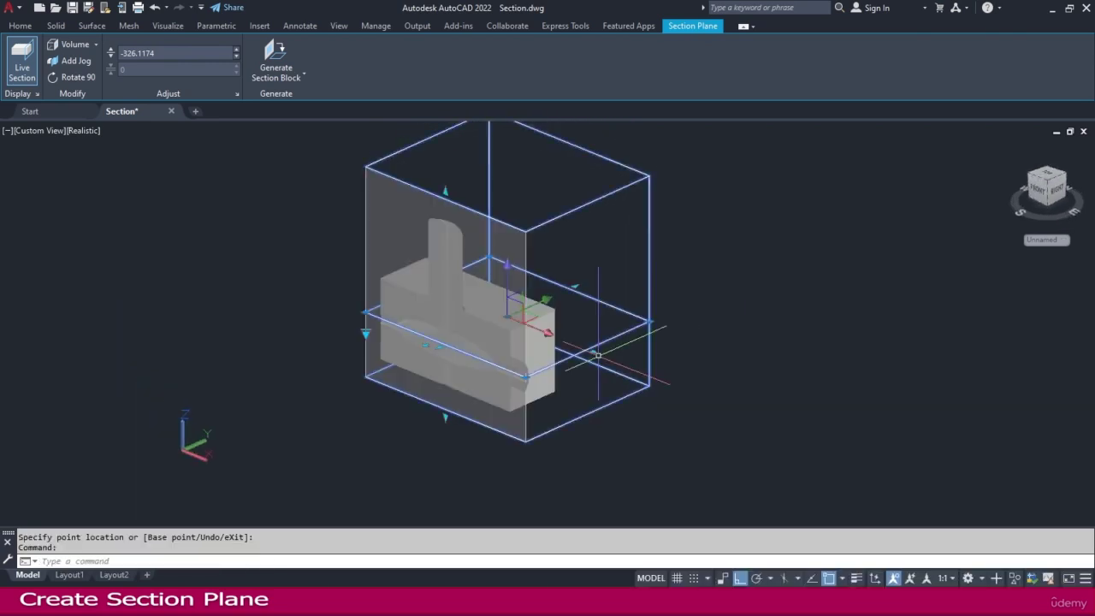
Flip the volume section's direction to inspect the opposite half of the block, restore the original direction, and deselect the section
scroll(433, 350, "up", 2)
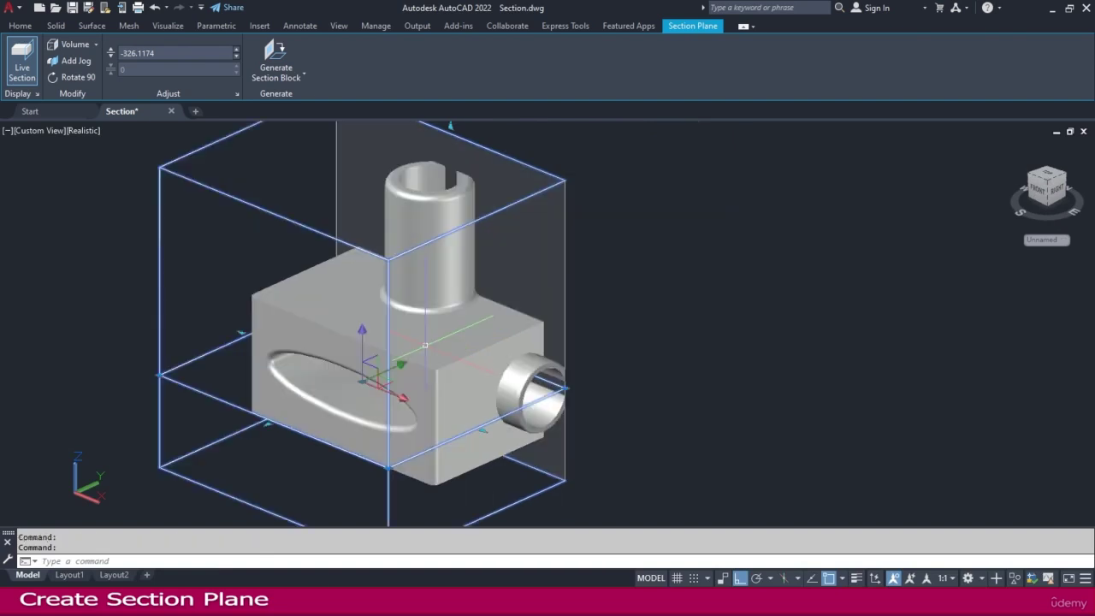
mouse_move(591, 368)
middle_mouse_down("shift")
mouse_move(519, 384)
mouse_move(399, 371)
mouse_move(409, 371)
middle_mouse_up("shift")
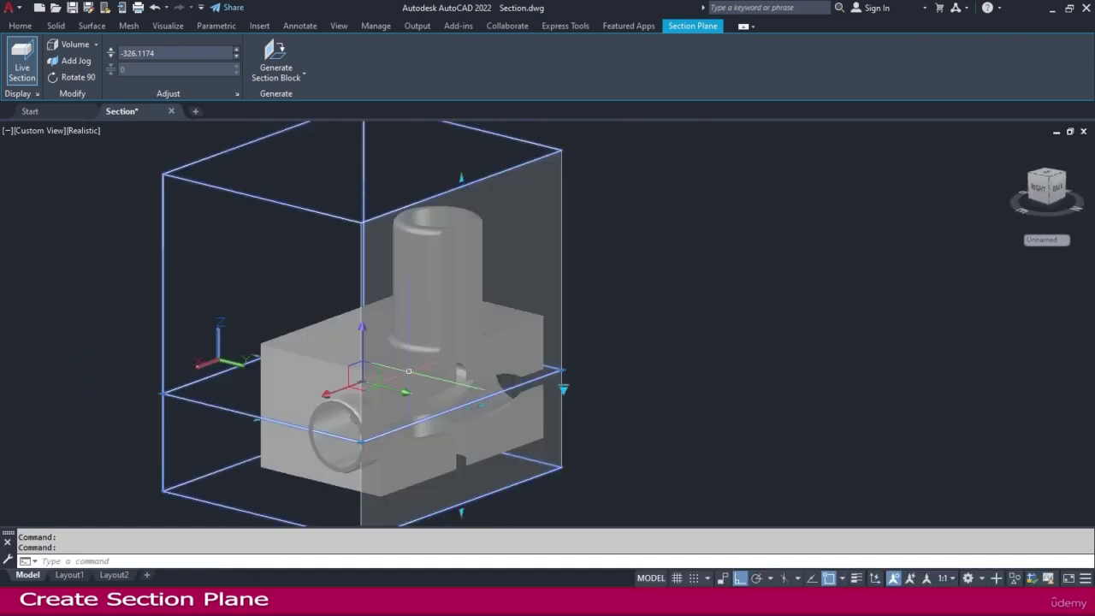
left_click(462, 406)
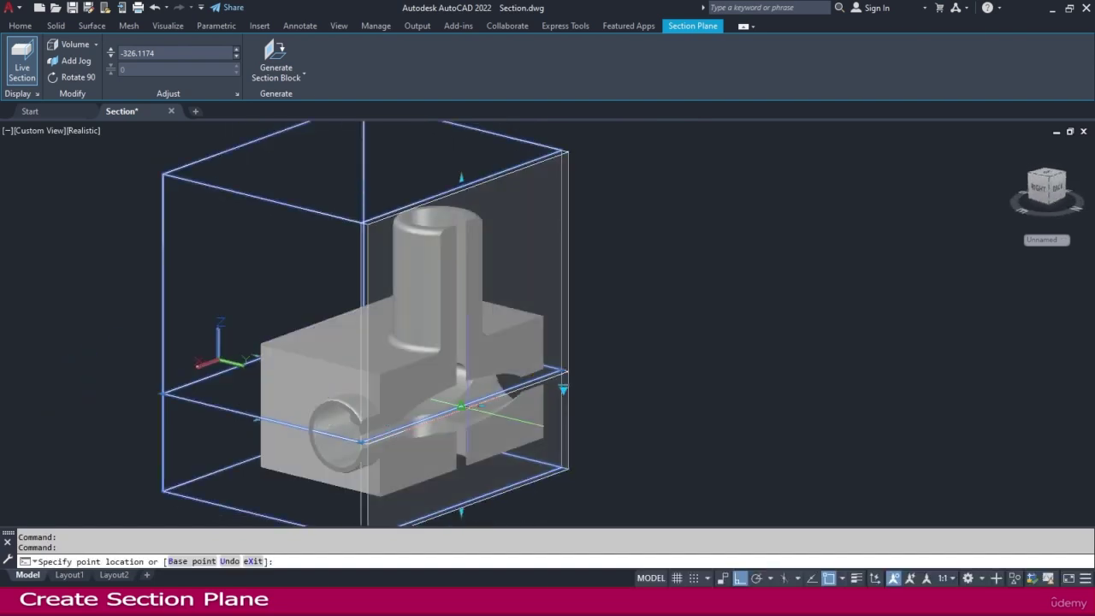
key("Escape")
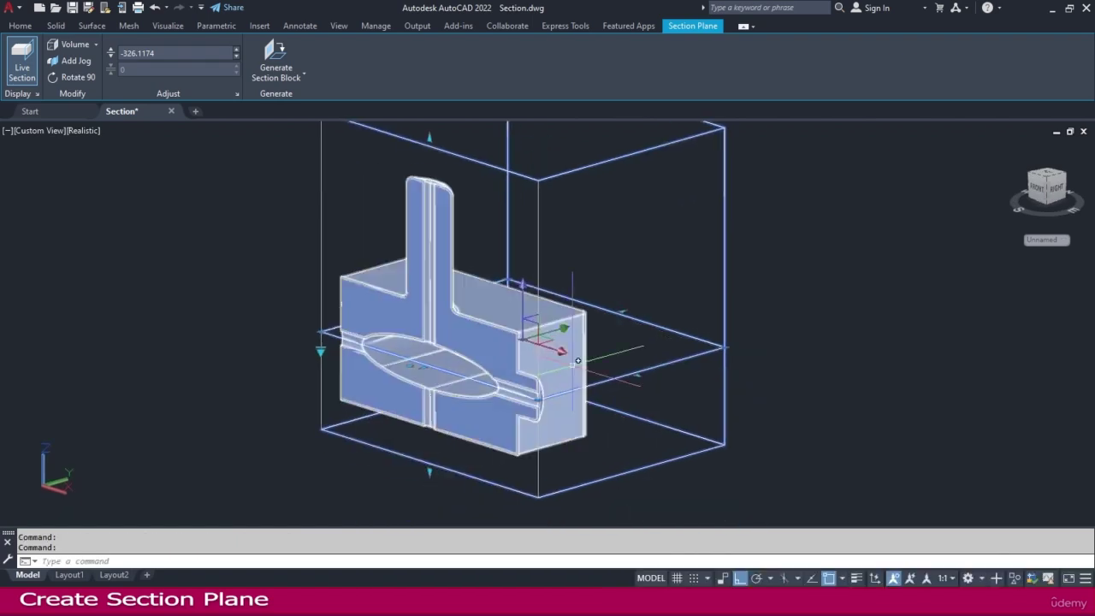
key("Escape")
scroll(700, 268, "down", 5)
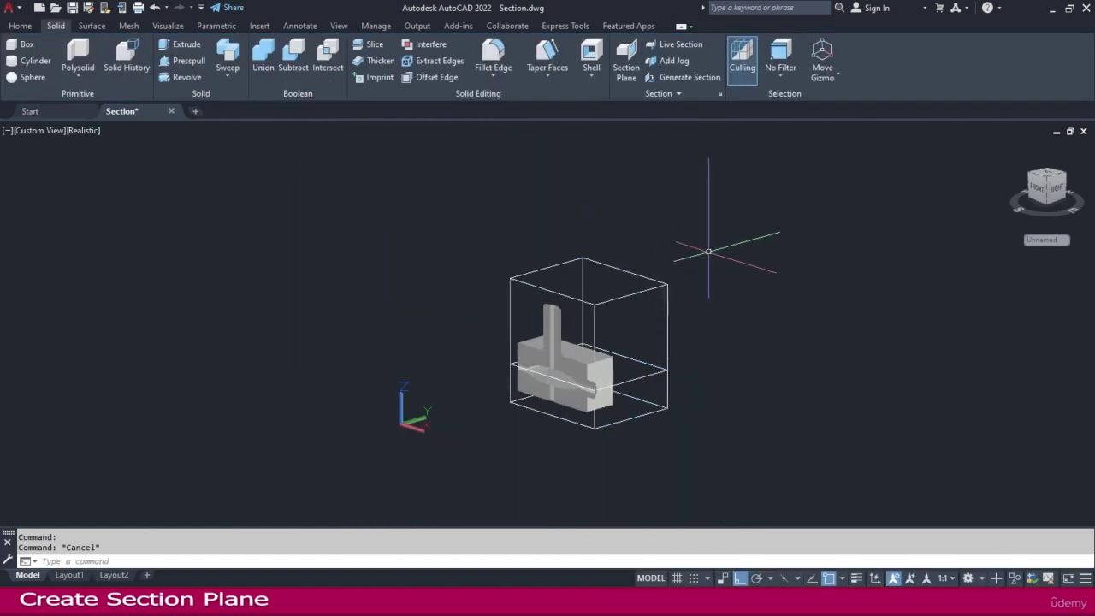
middle_click_drag(669, 367, 652, 337)
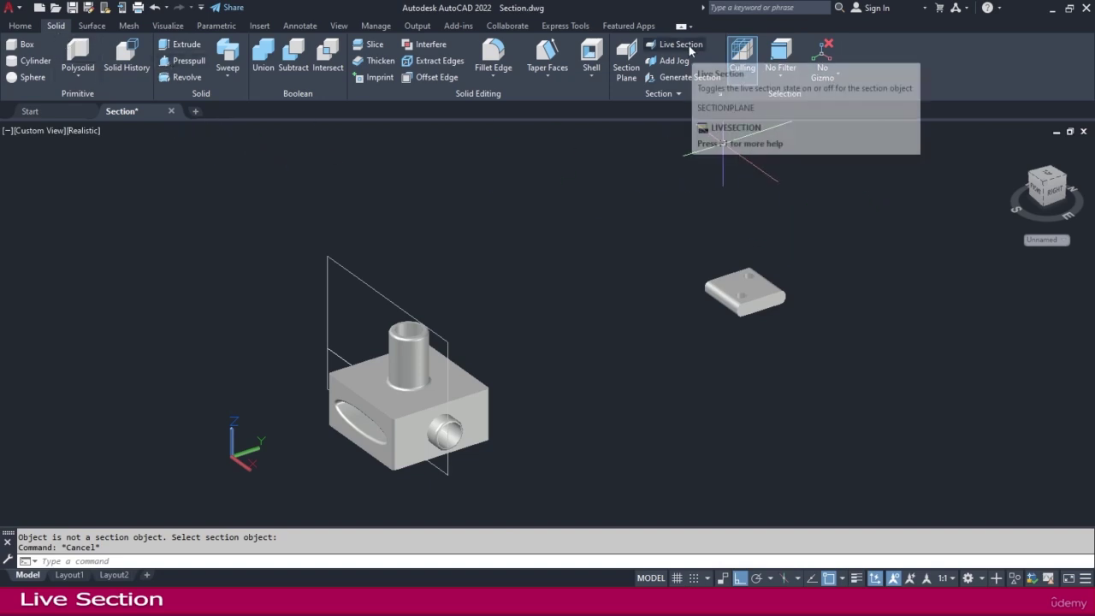
left_click(395, 262)
left_click(345, 289)
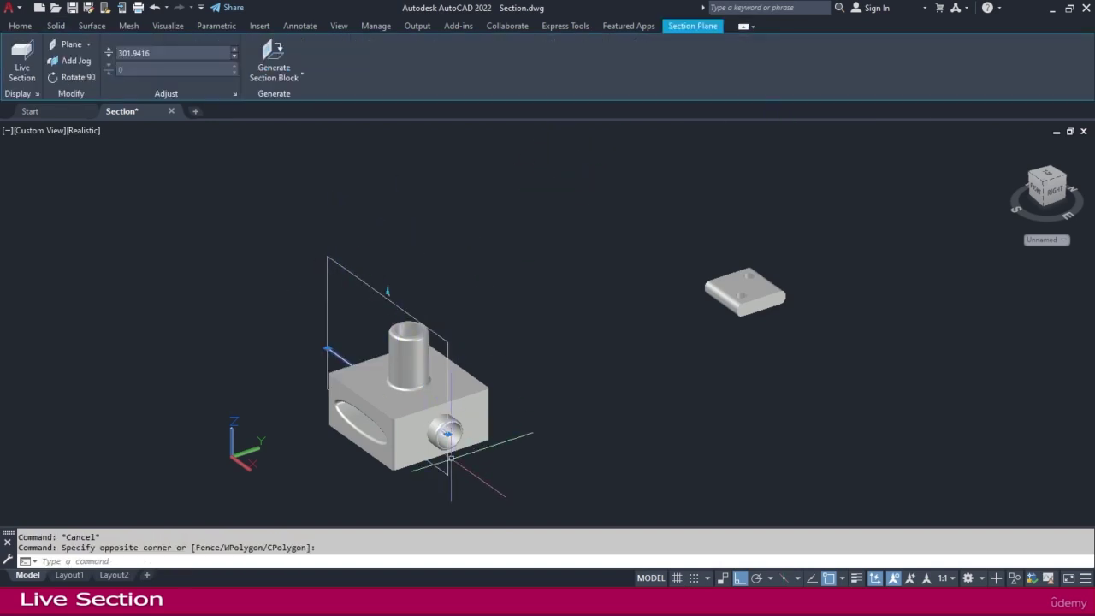
key("Escape")
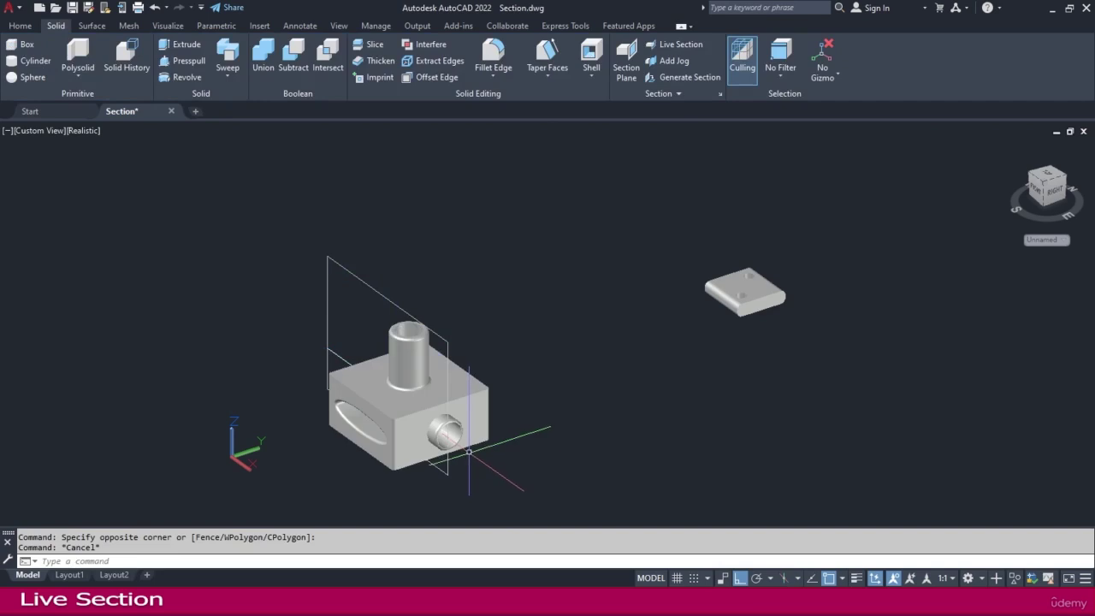
Toggle on Live Section for the vertical section plane through the block and view the cut interior from the opposite side
left_click(682, 45)
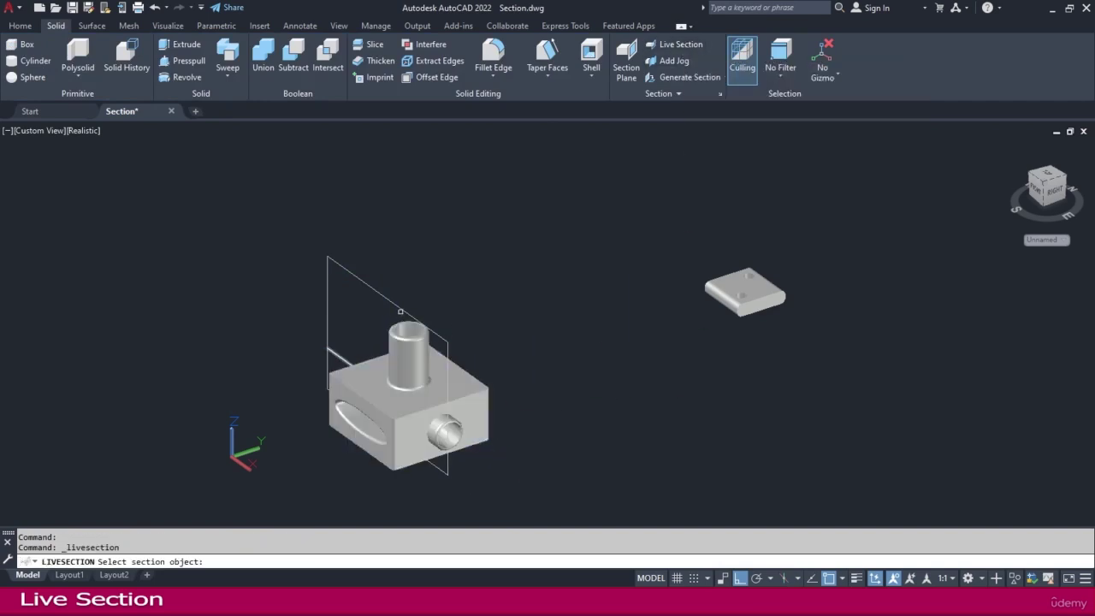
left_click(402, 311)
middle_click_drag(513, 403, 374, 385, "shift")
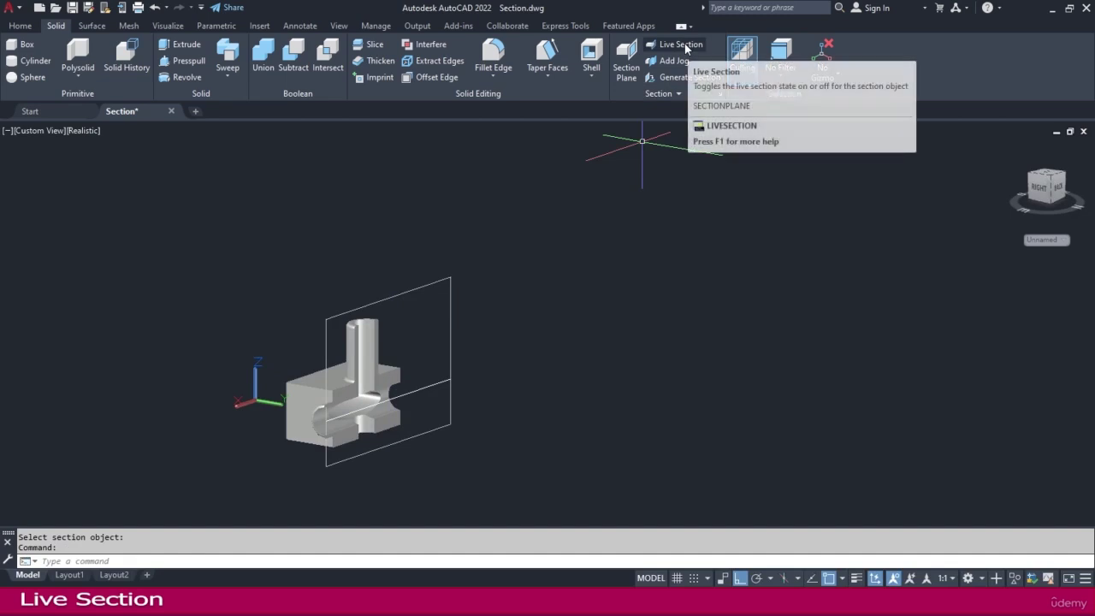
Turn off Live Section for the block's vertical section plane so the block displays whole
left_click(683, 46)
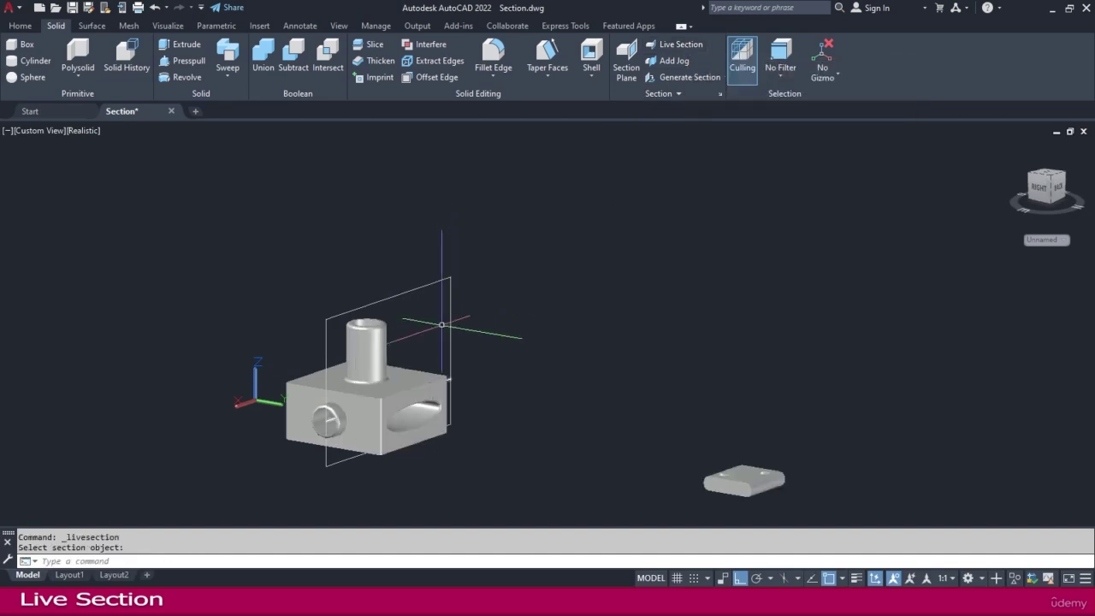
middle_click_drag(529, 372, 640, 336, "shift")
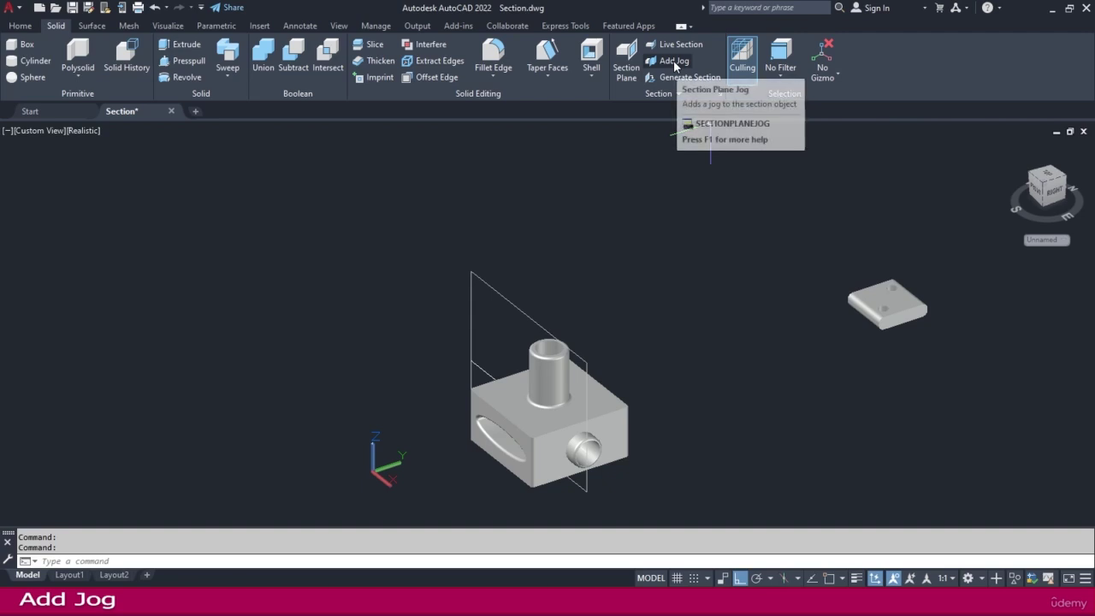
Create a section plane on the small plate, running from the near hole's center perpendicular to the adjacent end edge
left_click(627, 61)
scroll(741, 249, "up", 5)
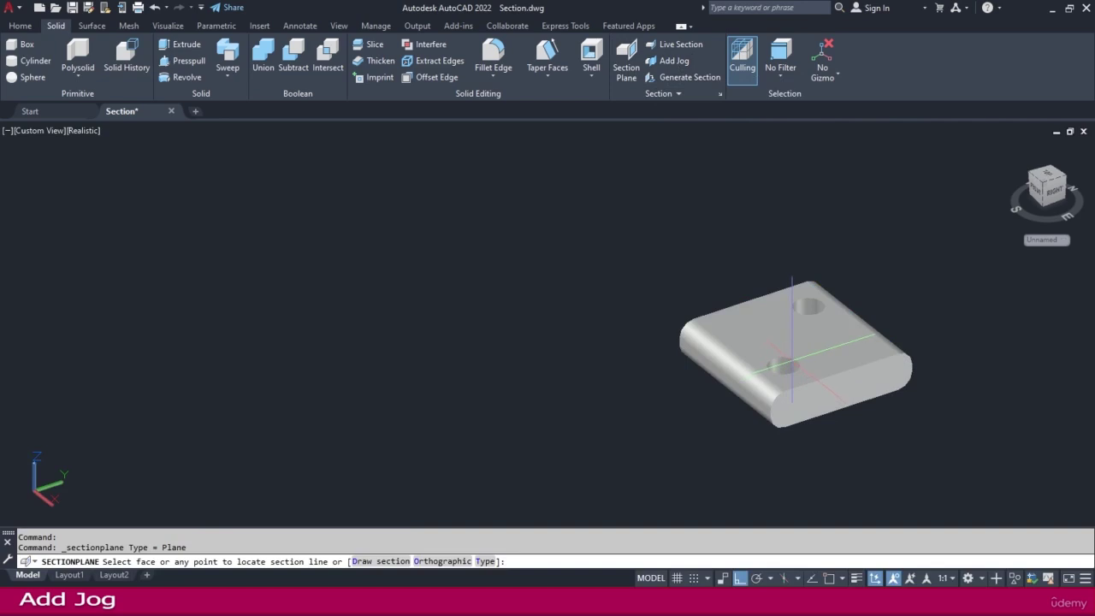
key("F3")
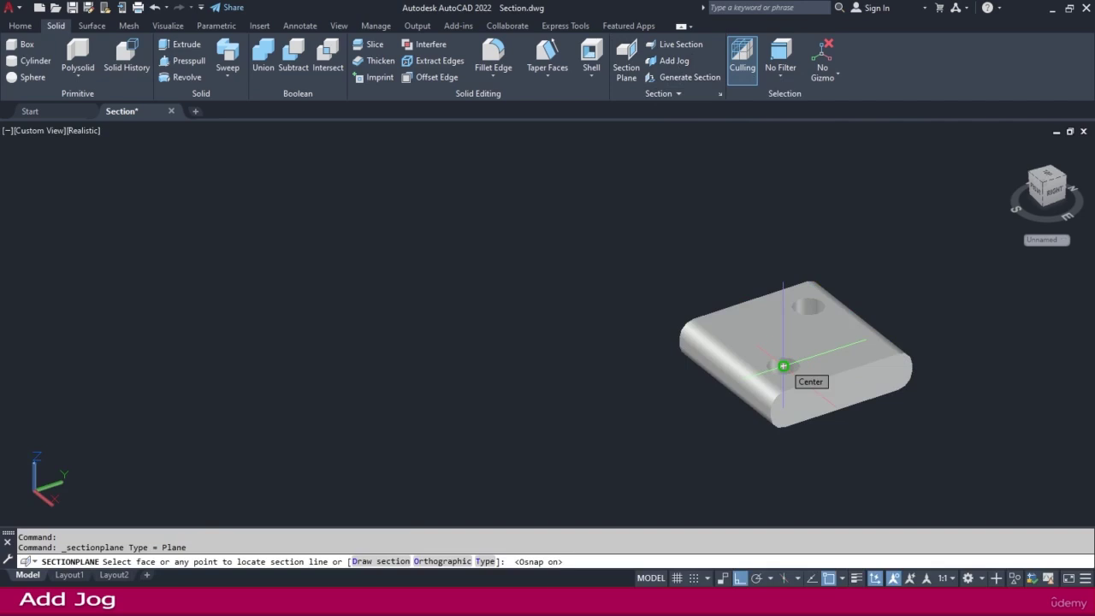
left_click(782, 366)
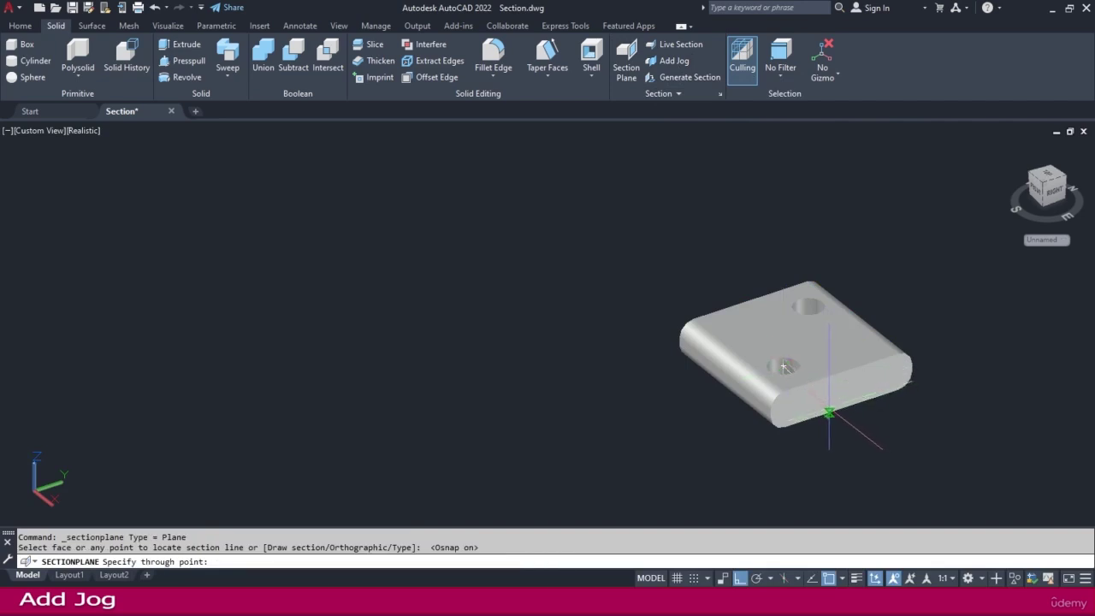
scroll(783, 366, "up", 3)
left_click(819, 394)
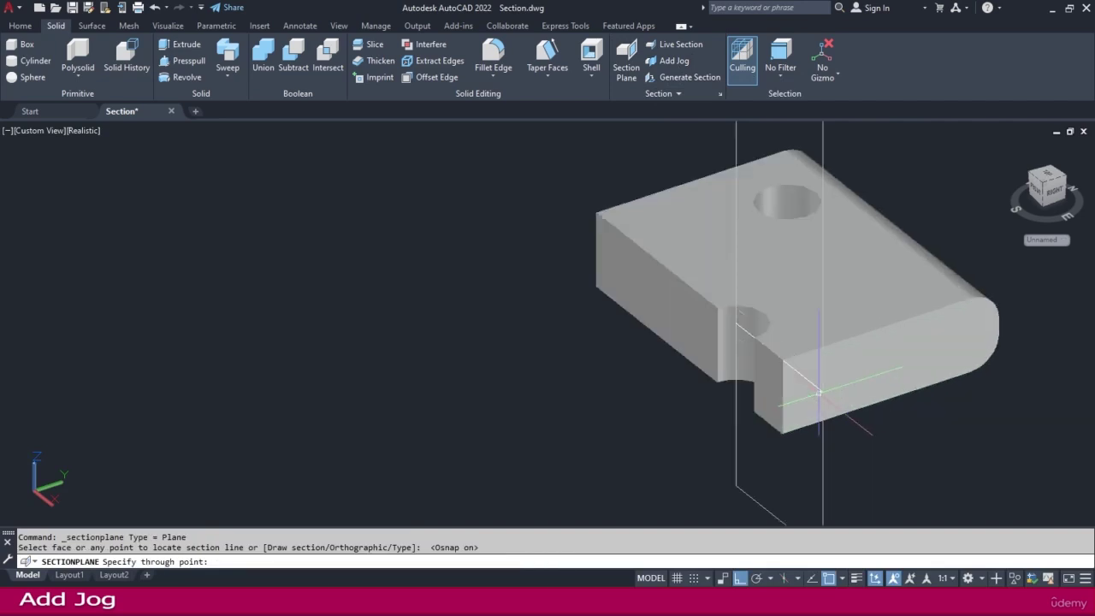
scroll(913, 406, "down", 2)
key("Escape")
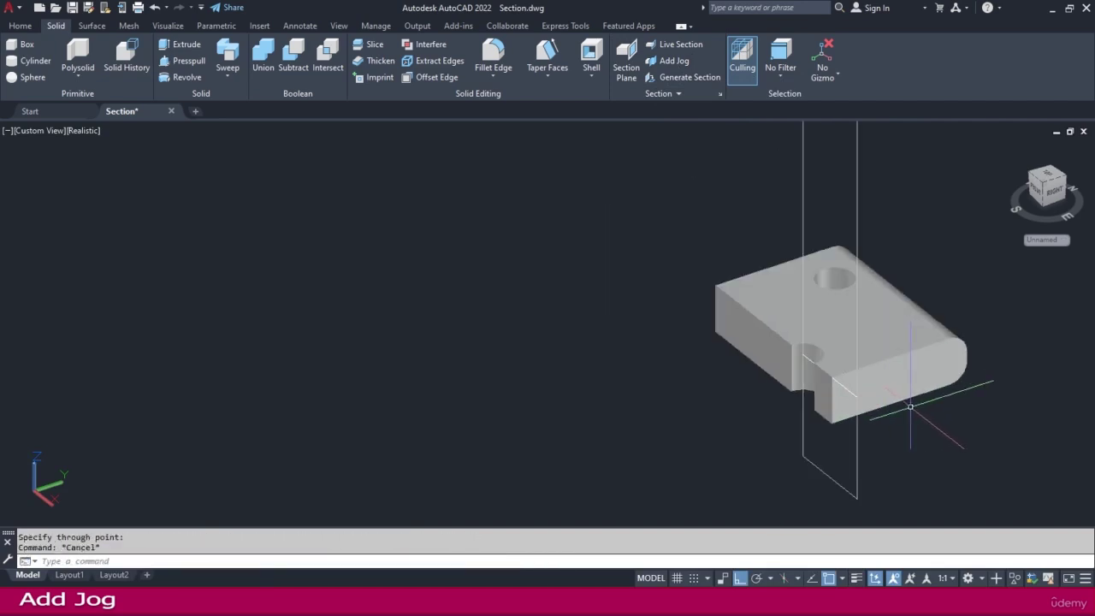
Add a jog to the plate's section plane at the section line's endpoint in the cut hole
mouse_move(771, 400)
middle_mouse_down("shift")
mouse_move(786, 385)
mouse_move(846, 386)
mouse_move(863, 365)
middle_mouse_up("shift")
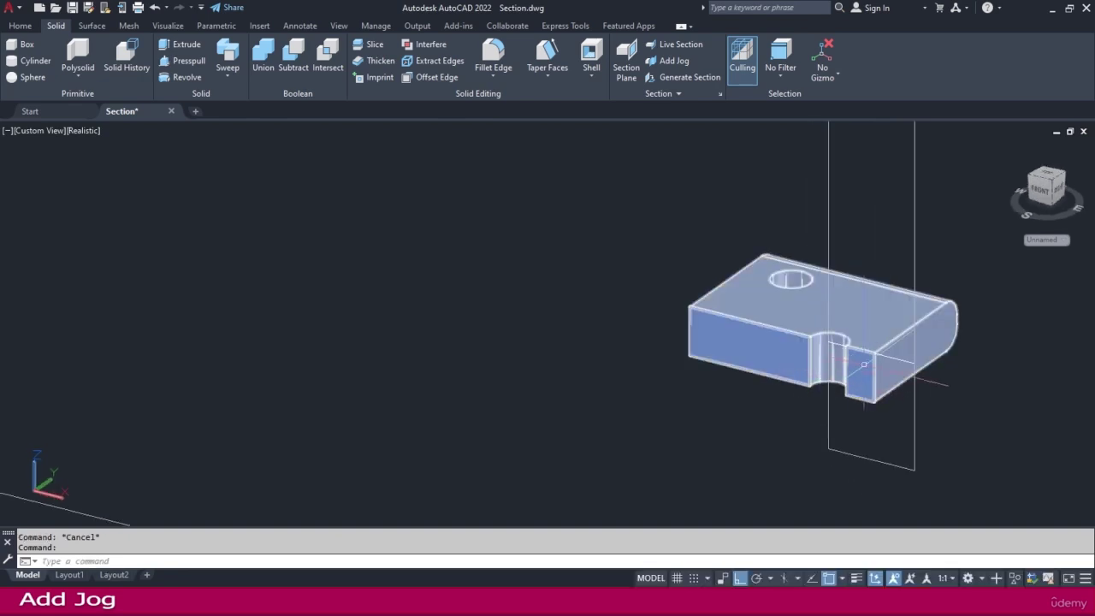
middle_click_drag(710, 333, 816, 351, "shift")
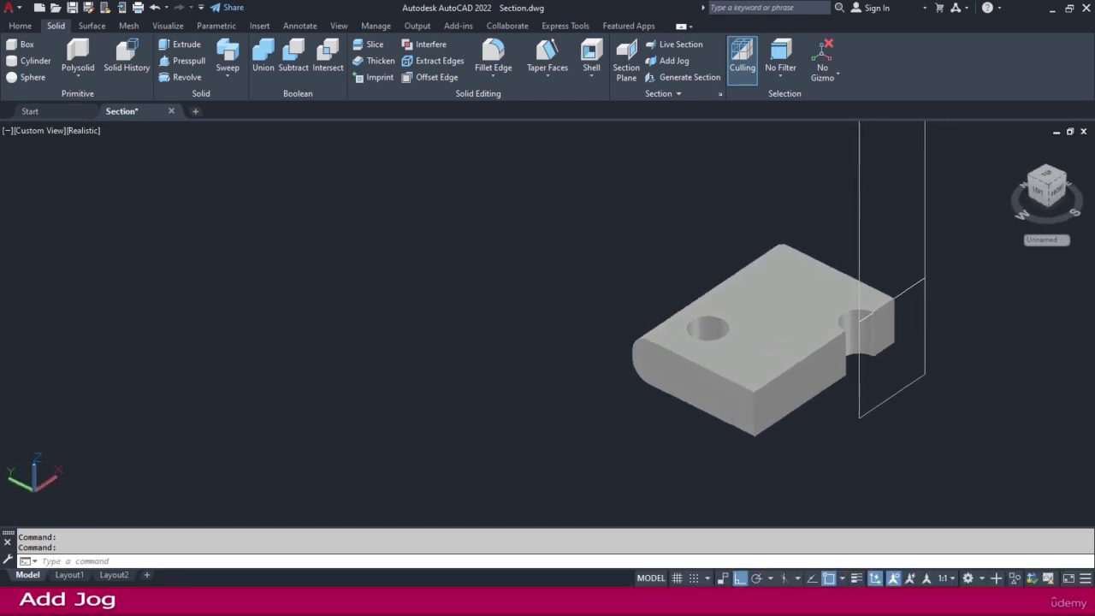
left_click(674, 61)
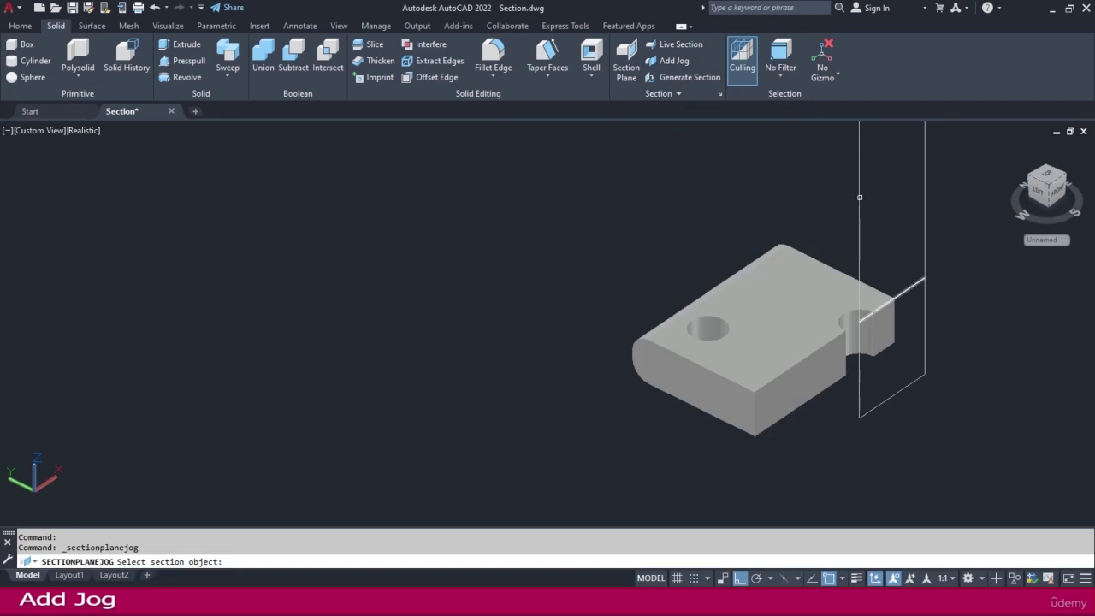
left_click(860, 197)
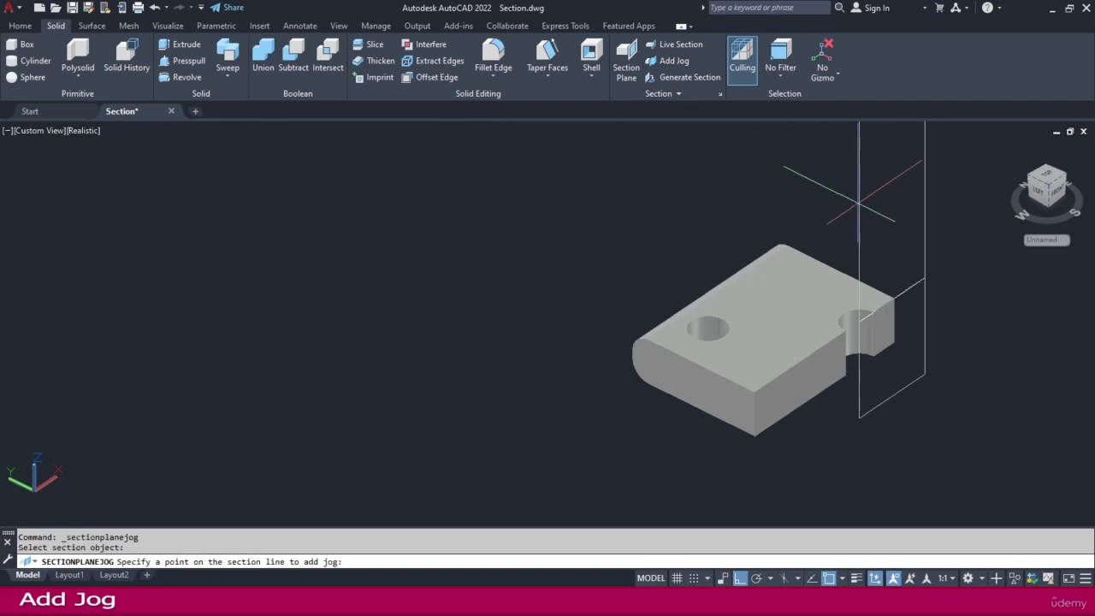
left_click(860, 321)
Stretch the jogged section by its short-side end grip, sliding it along the plate's cut face away from the cut hole
middle_click_drag(817, 343, 704, 332, "shift")
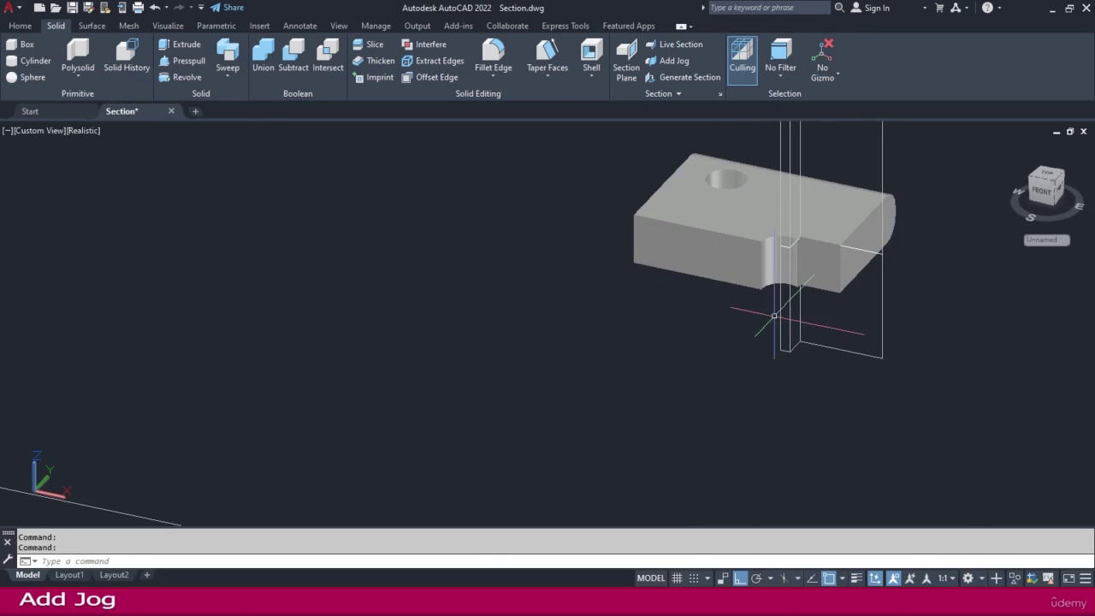
left_click(778, 251)
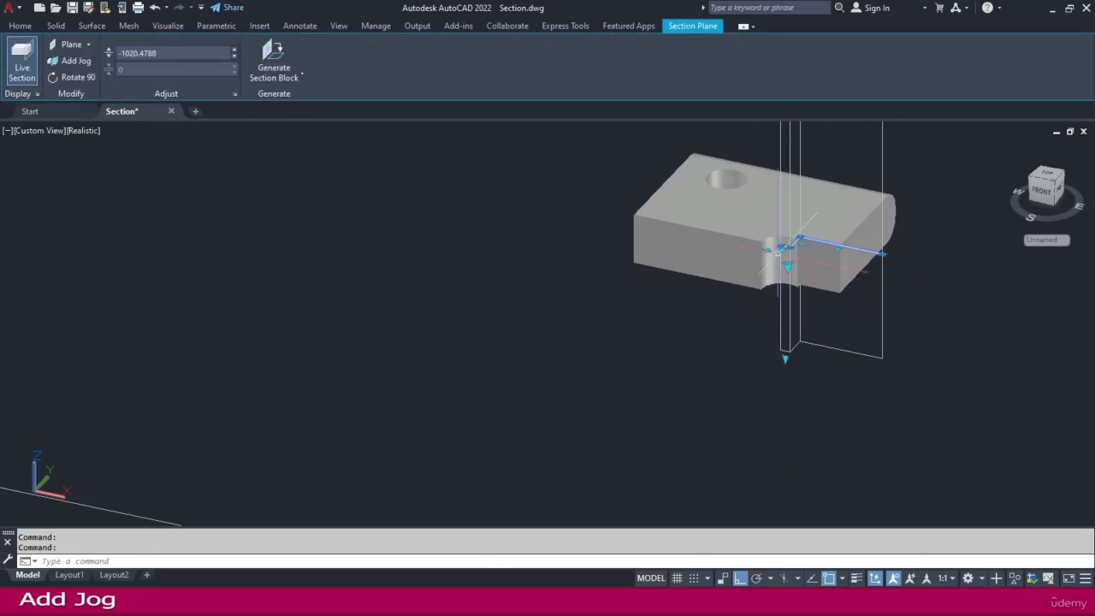
scroll(778, 251, "up", 4)
left_click(784, 238)
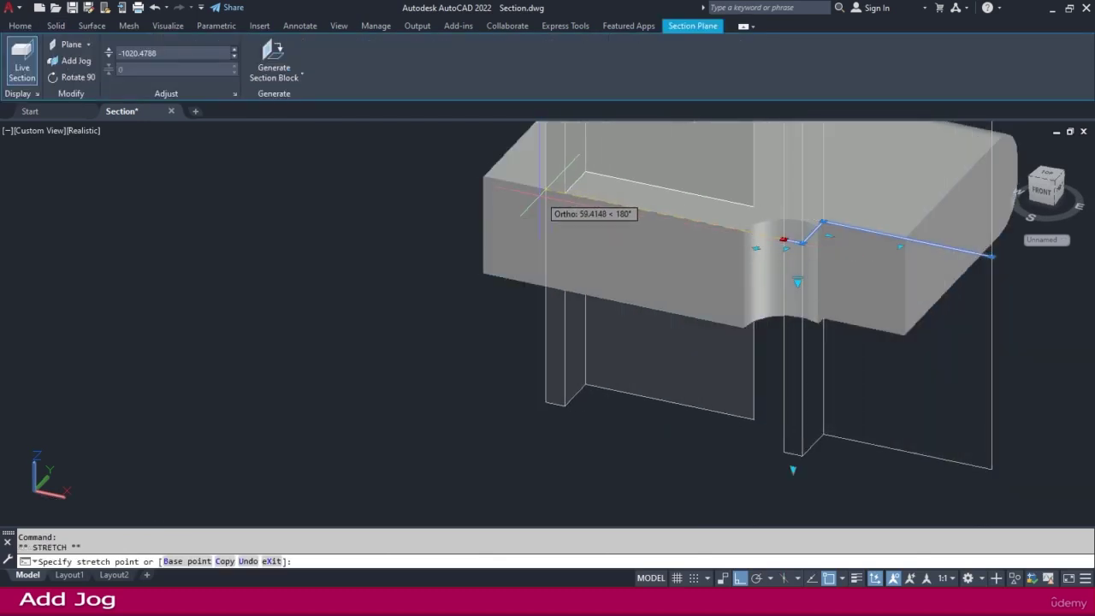
left_click(596, 200)
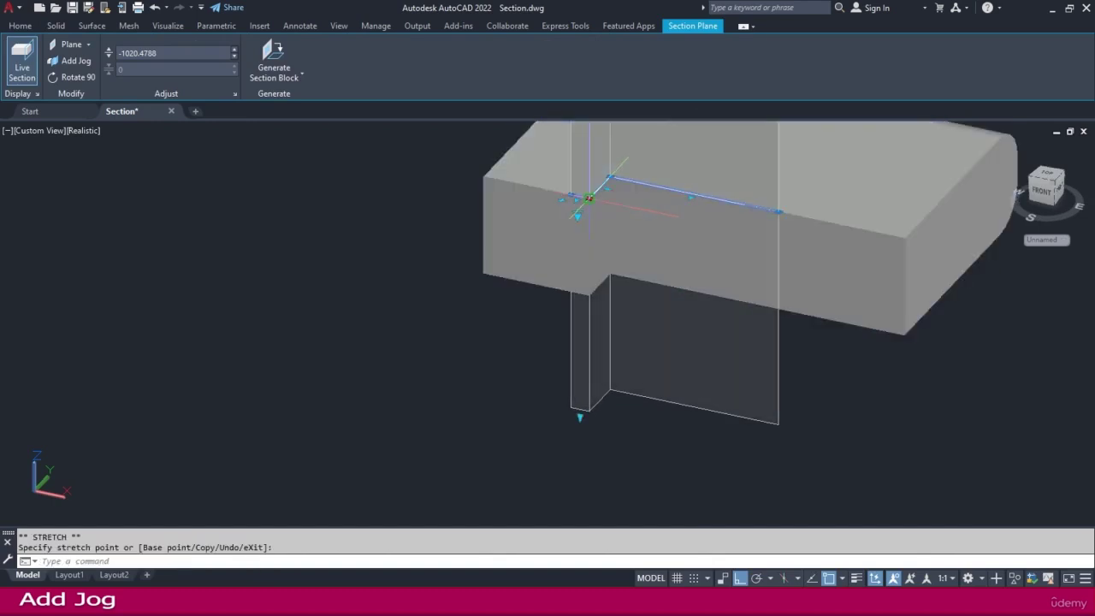
left_click(589, 198)
key("Escape")
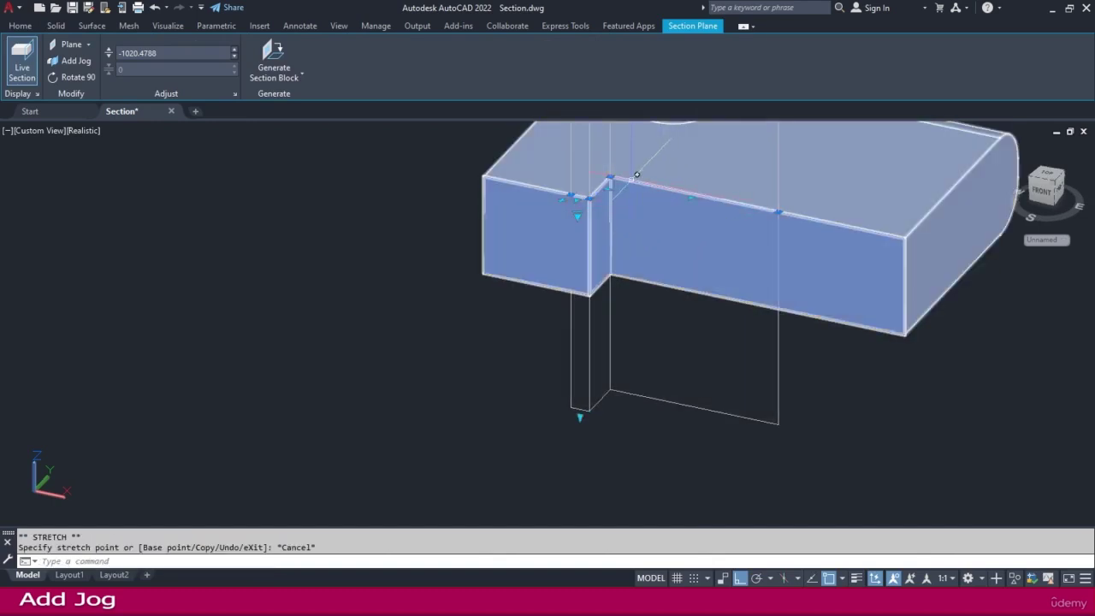
Shift the jog segment toward the cut hole and extend the section line's far end to the plate's end face
left_click(613, 184)
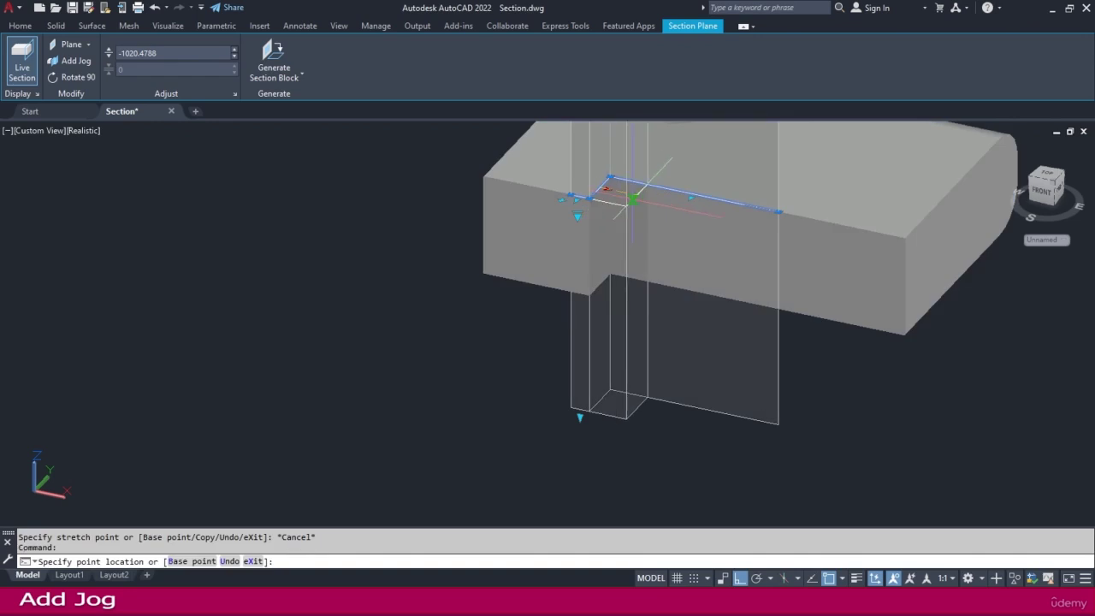
left_click(714, 200)
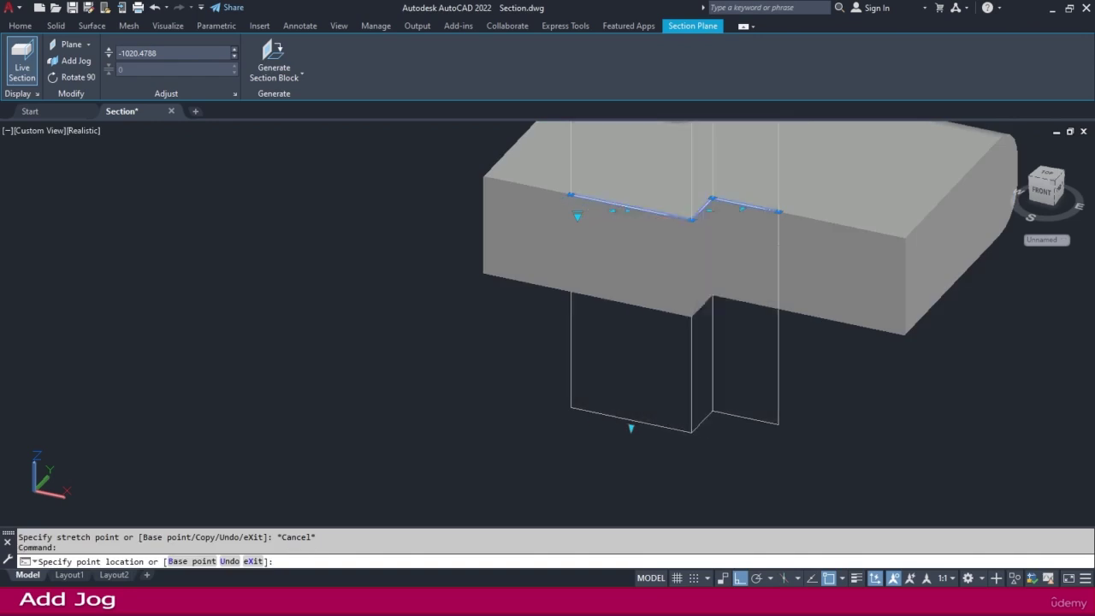
left_click(778, 211)
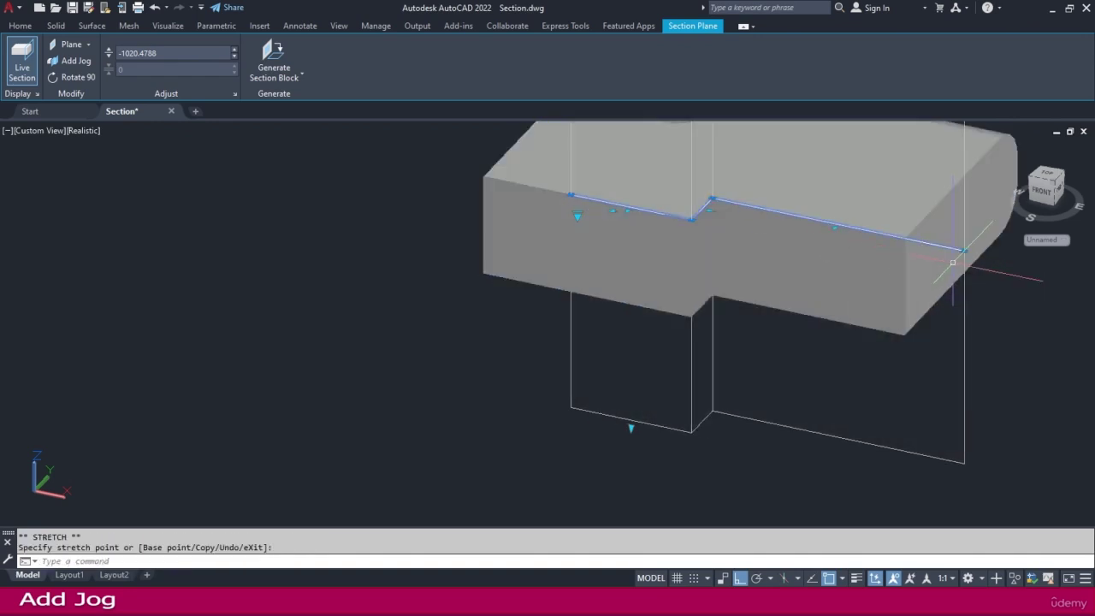
Move the jog segment along the section line until it passes through the middle of the cut hole
left_click(714, 206)
left_click(712, 201)
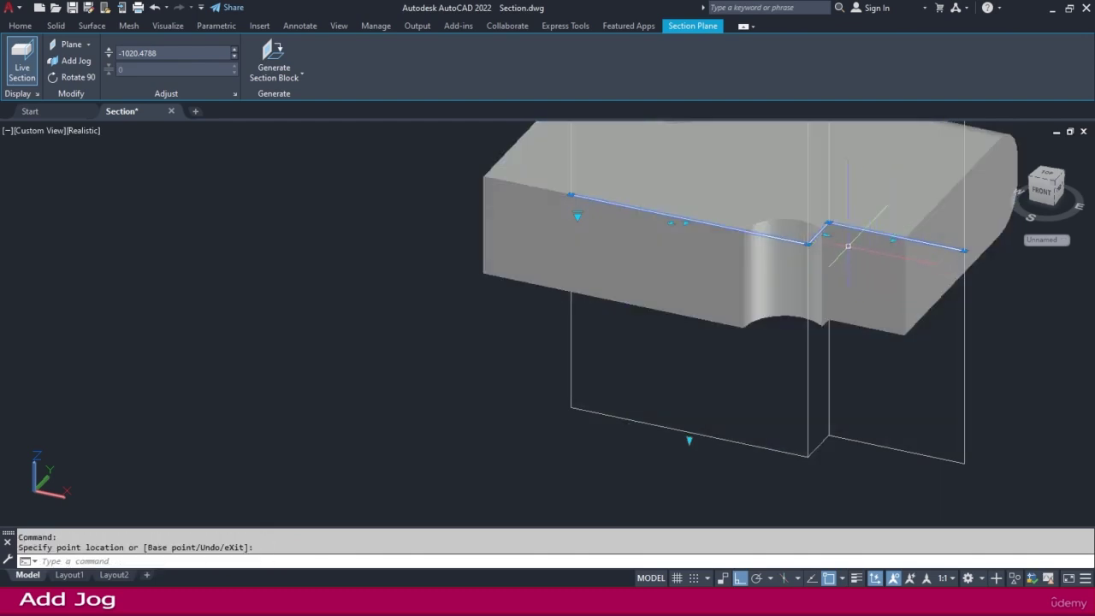
left_click(826, 235)
left_click(782, 239)
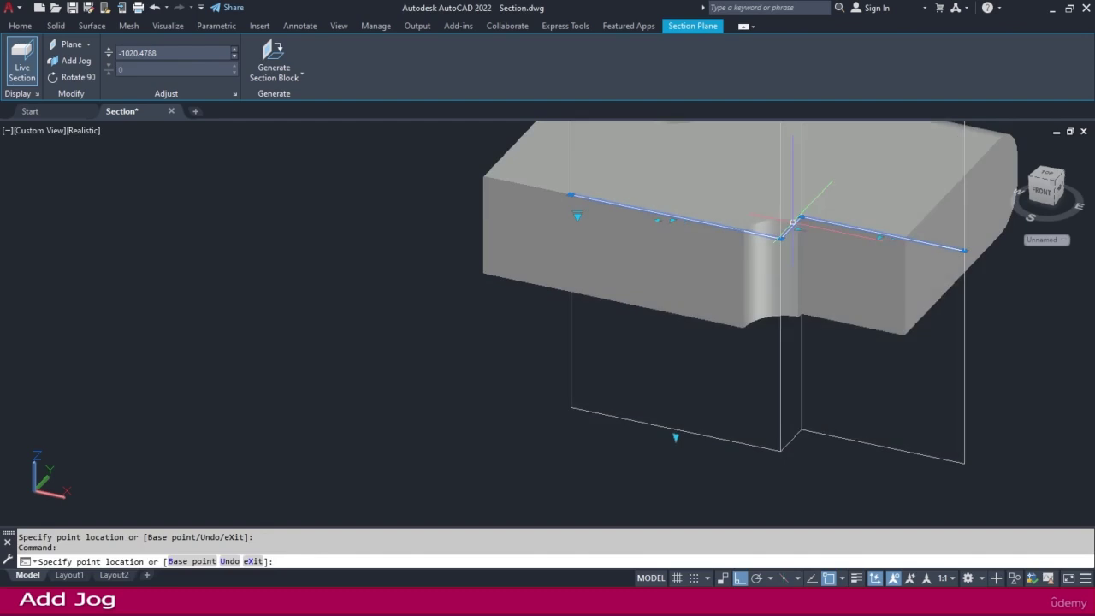
Move the section segment nearest the uncut hole about 39 units deeper into the plate, toward that hole
middle_click_drag(794, 233, 794, 237, "shift")
middle_click_drag(705, 171, 708, 338)
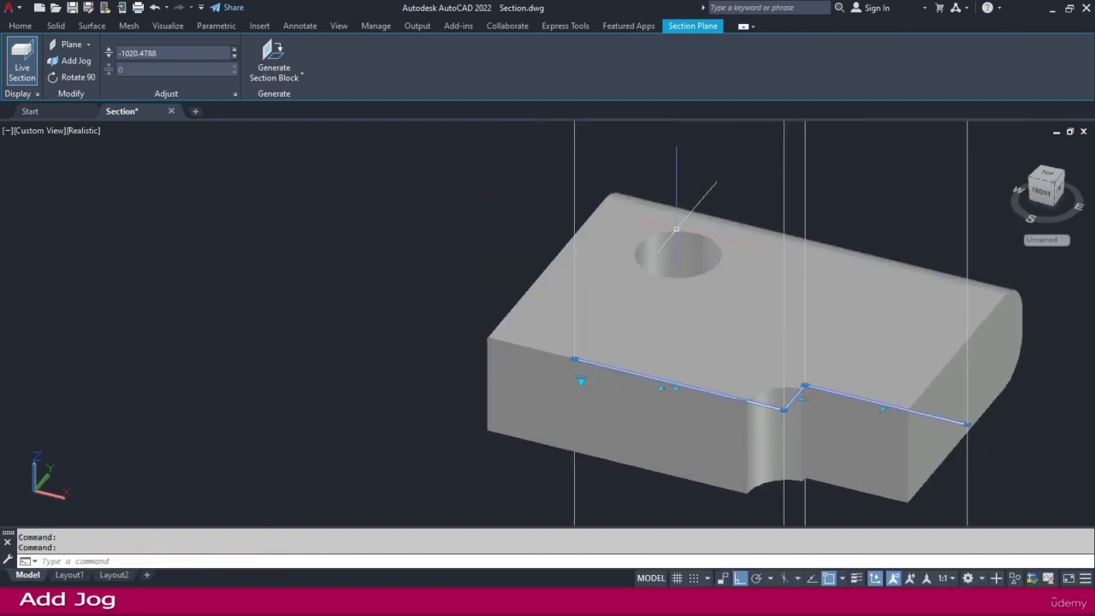
scroll(678, 227, "down", 2)
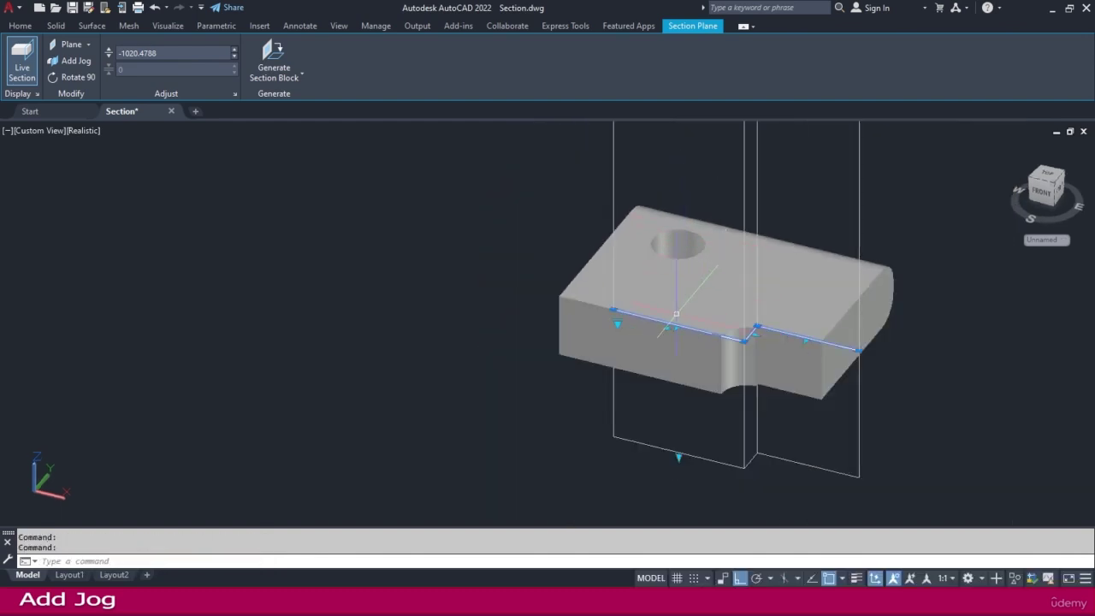
left_click(678, 325)
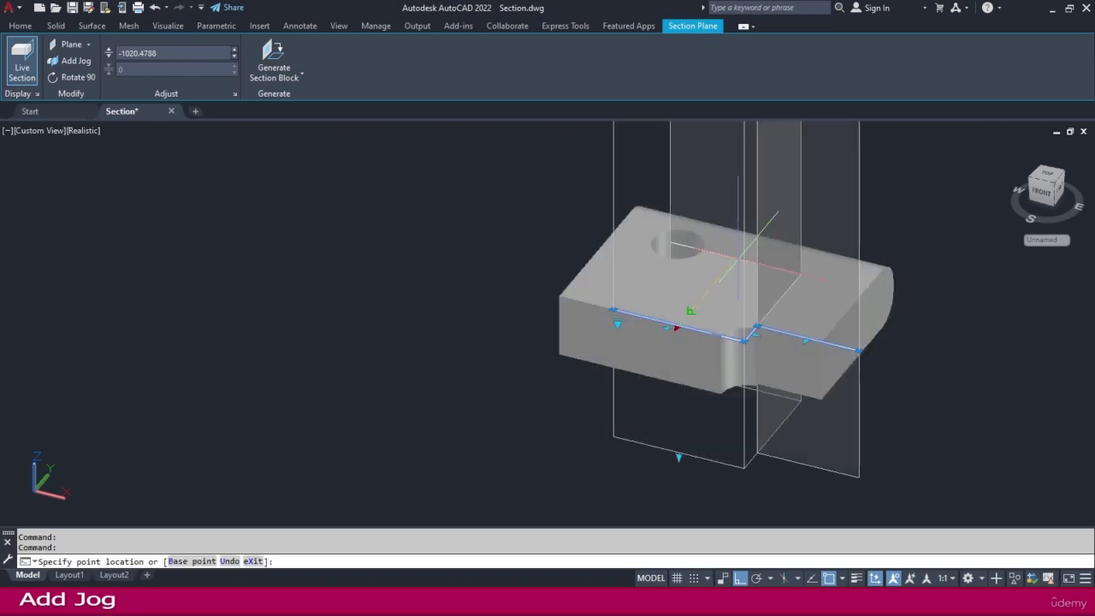
left_click(738, 256)
middle_click_drag(671, 291, 732, 312, "shift")
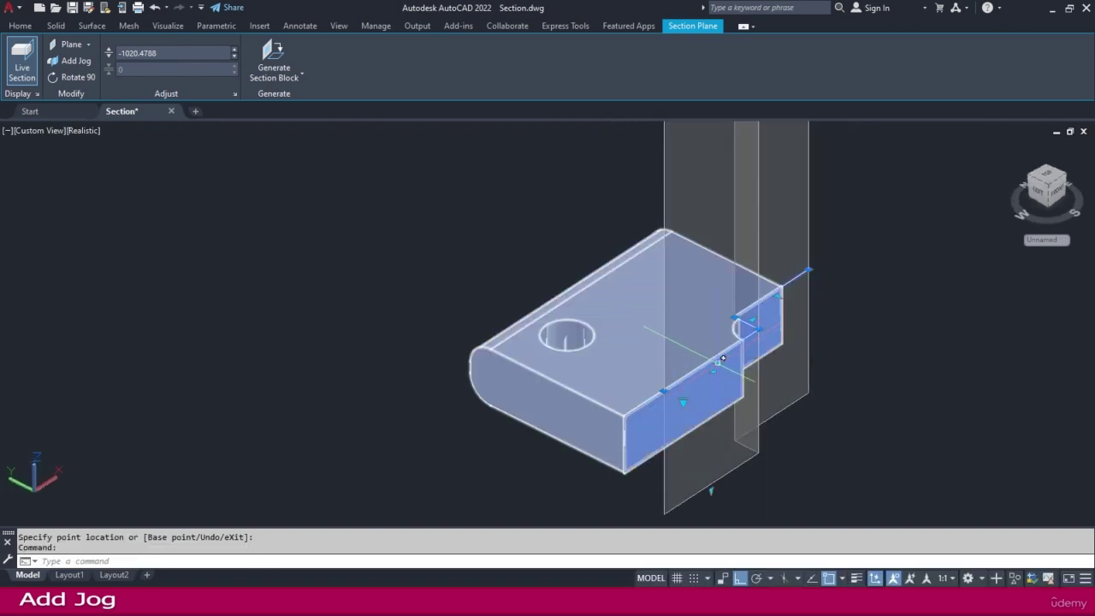
key("Return")
left_click(628, 322)
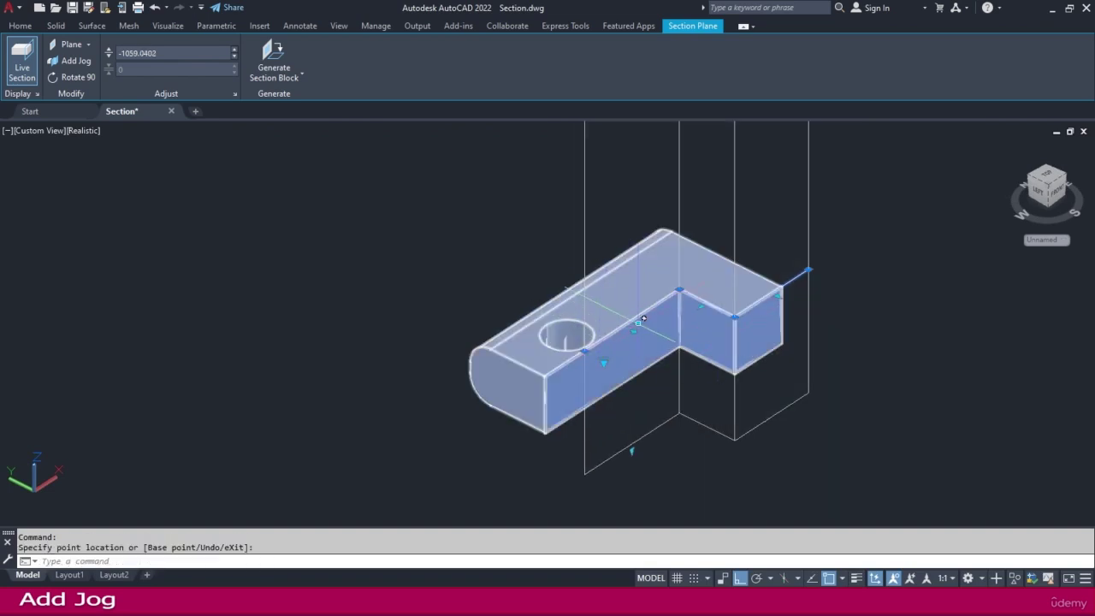
With object snap off, move the same section segment about 13 units further so it cuts through the second hole
key("Return")
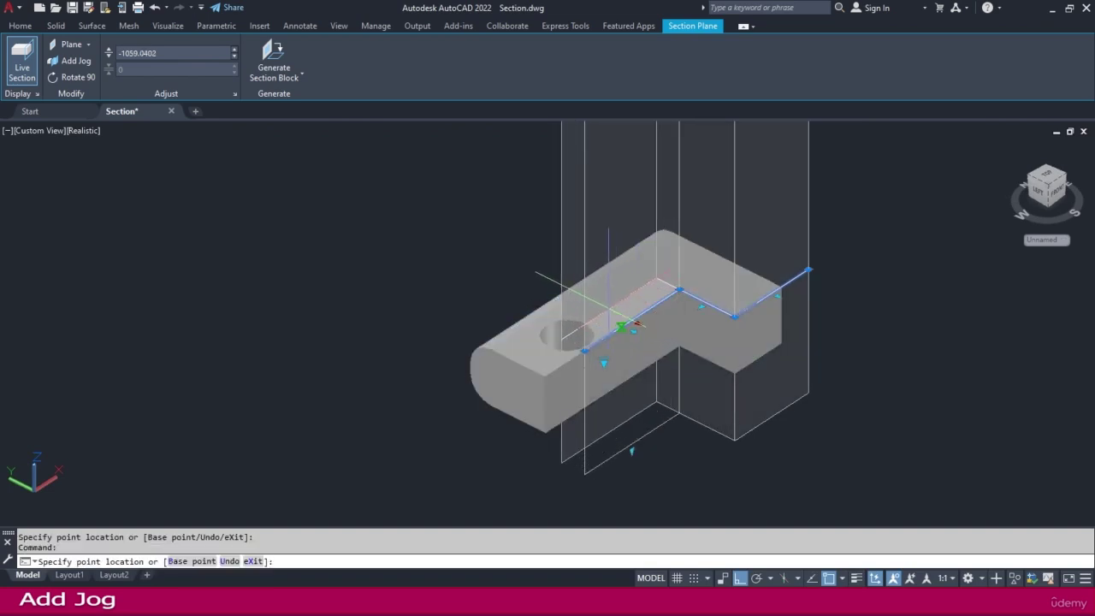
left_click(619, 326)
scroll(619, 326, "up", 3)
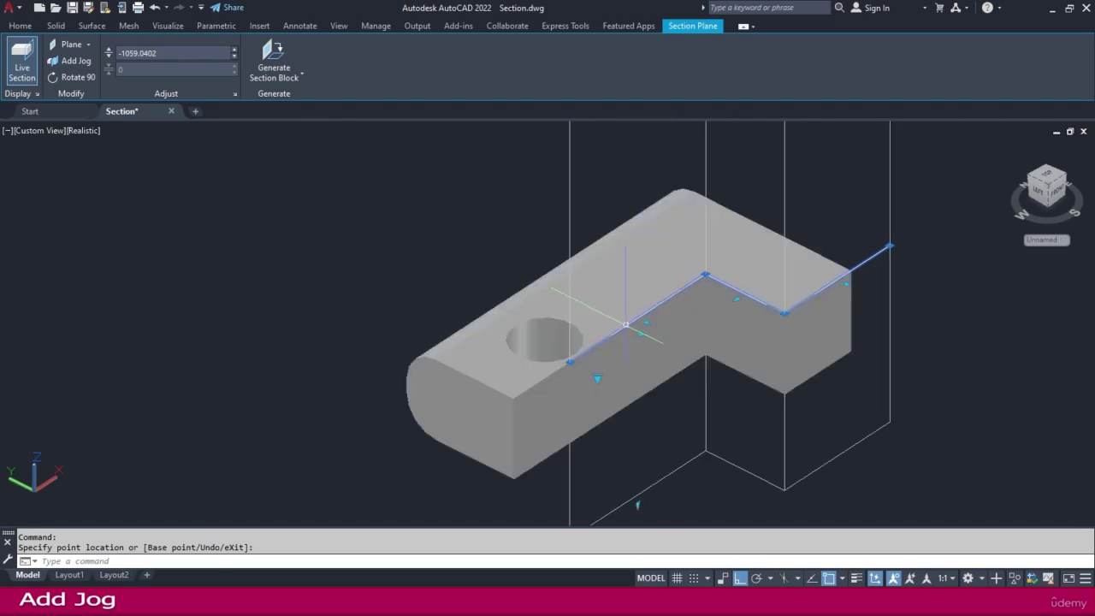
key("Return")
scroll(604, 301, "up", 2)
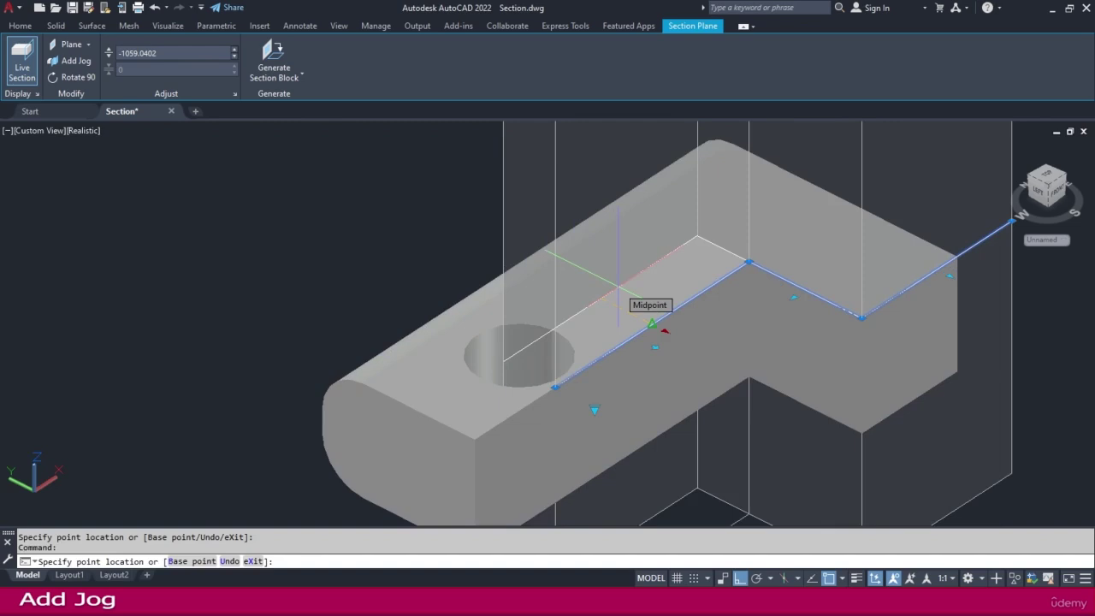
key("F3")
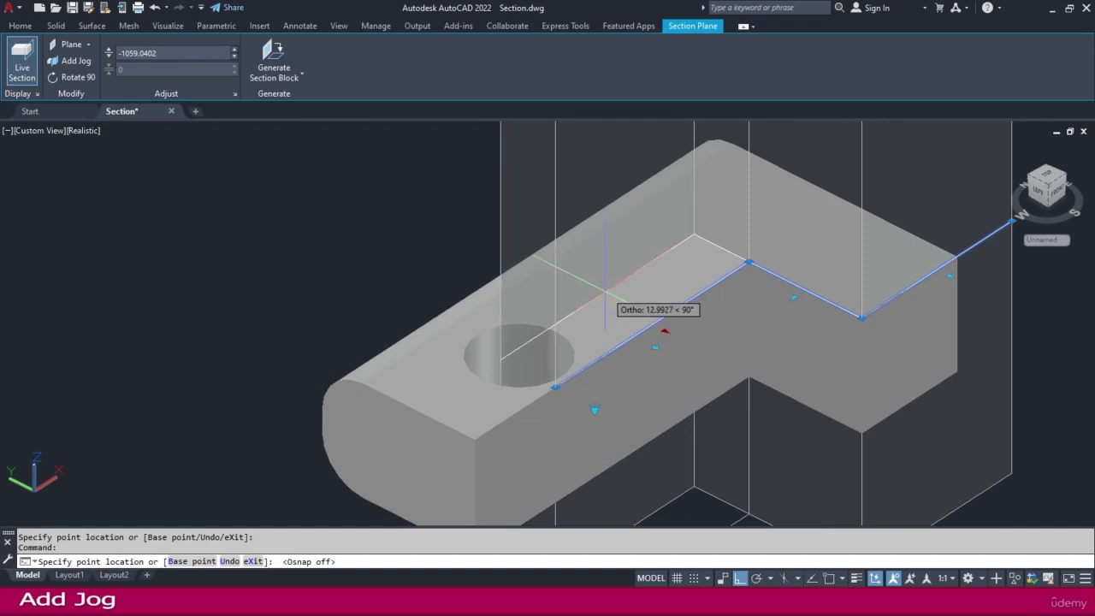
left_click(605, 292)
scroll(557, 343, "down", 2)
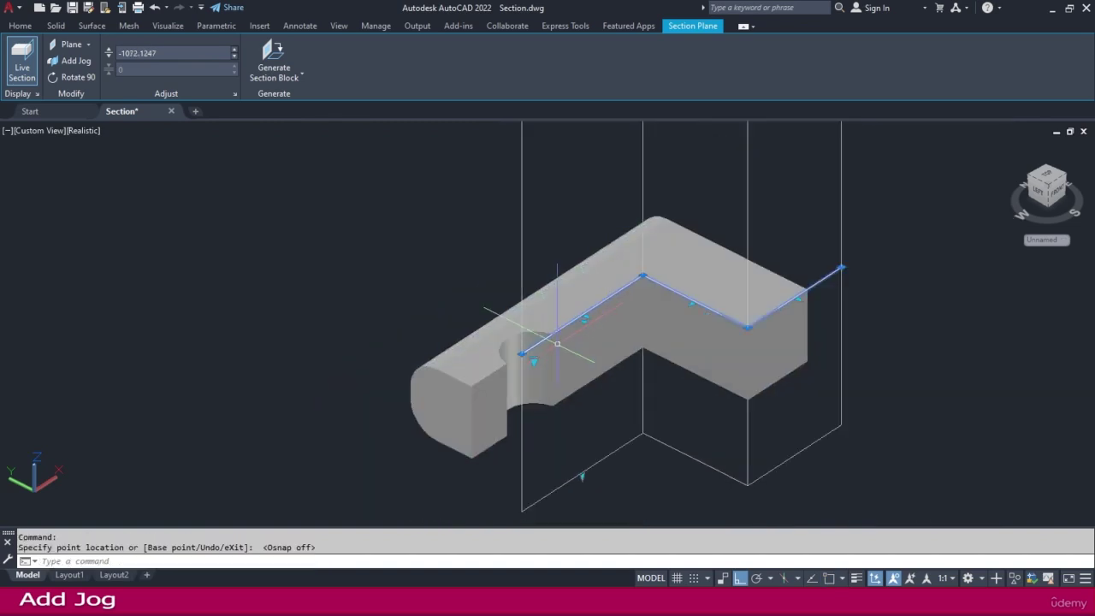
Reposition the connecting jog segment and move the outer section segment outward so it cuts through the first hole
left_click(691, 303)
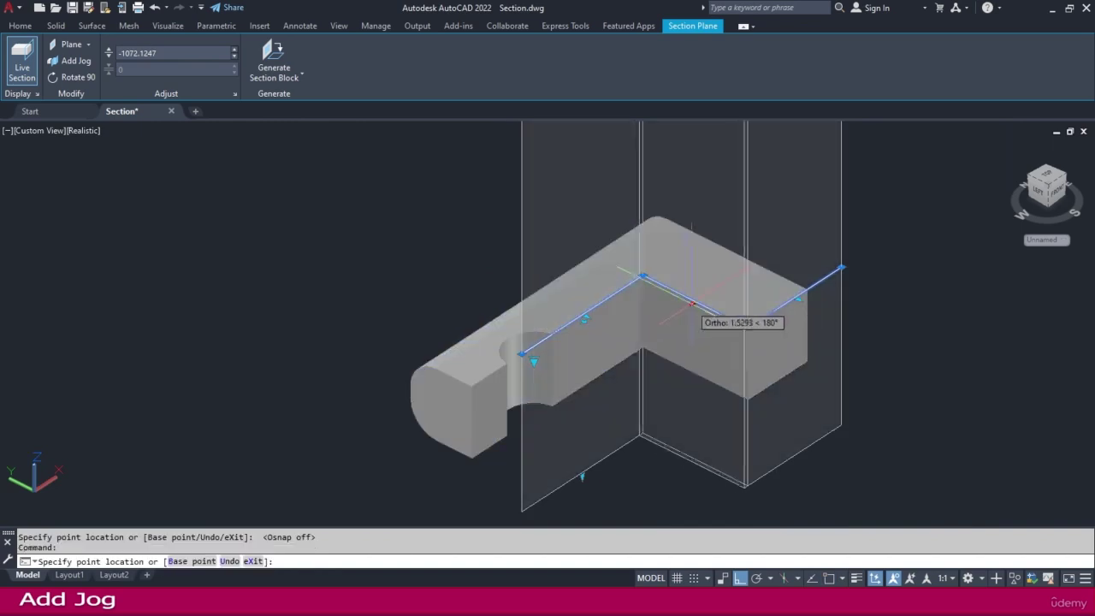
left_click(791, 313)
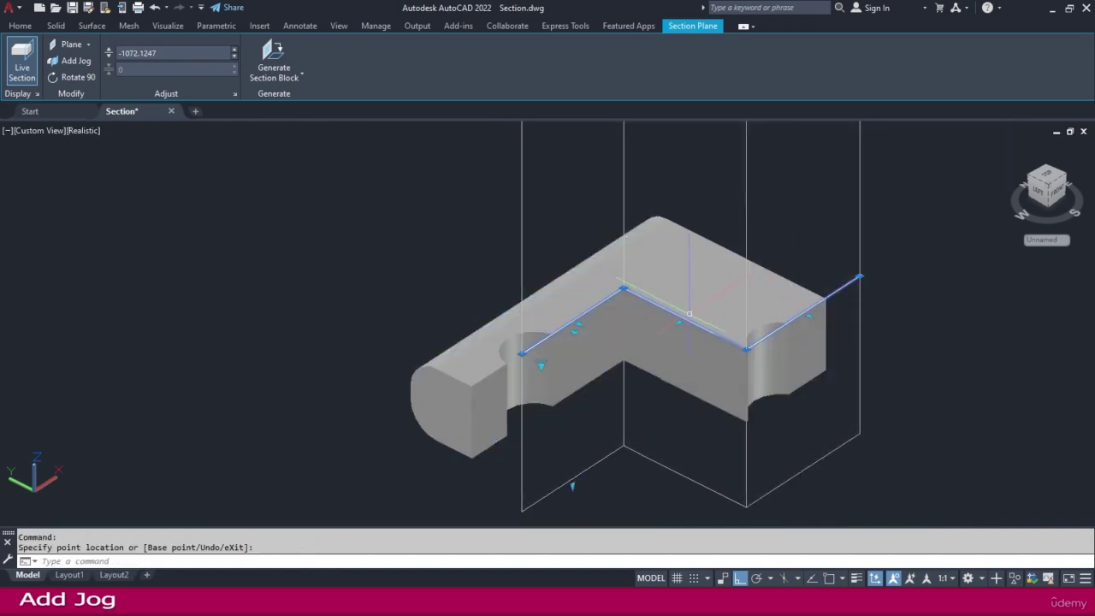
left_click(807, 326)
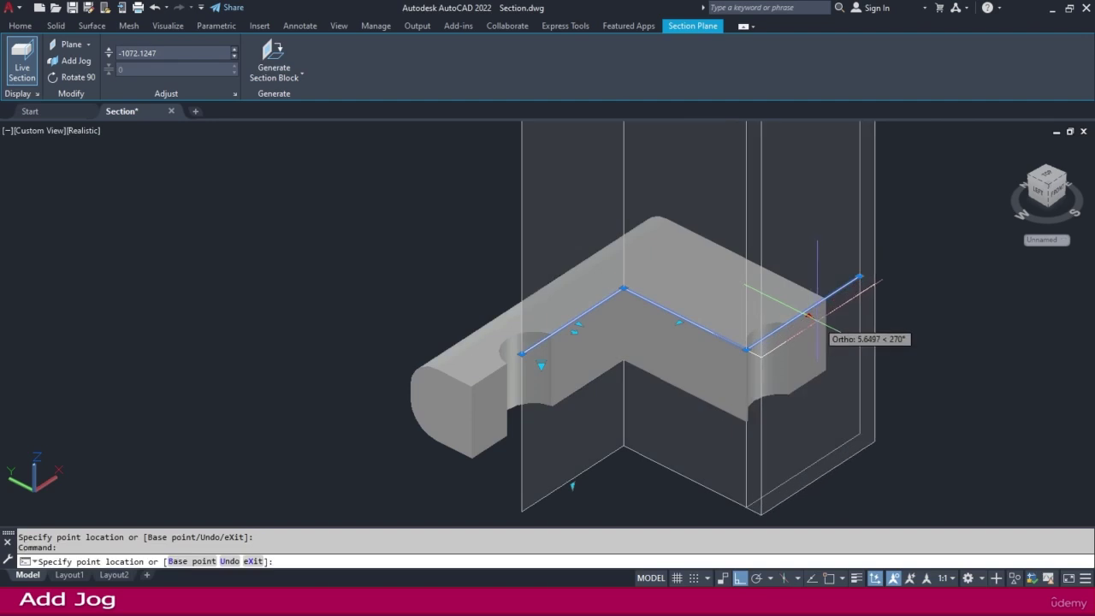
left_click(820, 323)
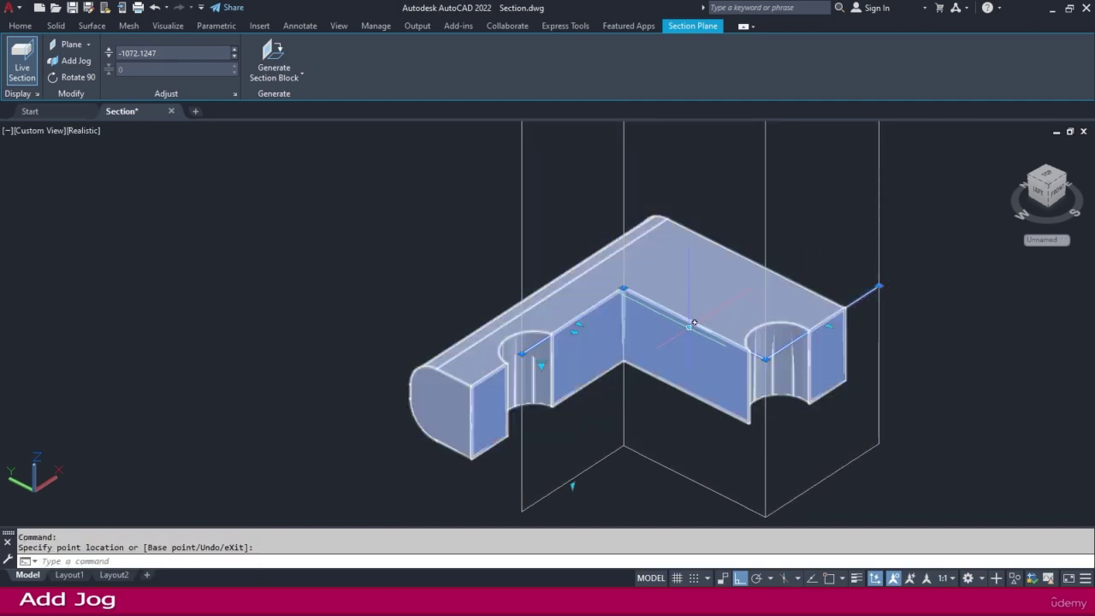
Move the connecting jog segment further outward along the section line so it passes through the middle of the plate's outer hole
key("Escape")
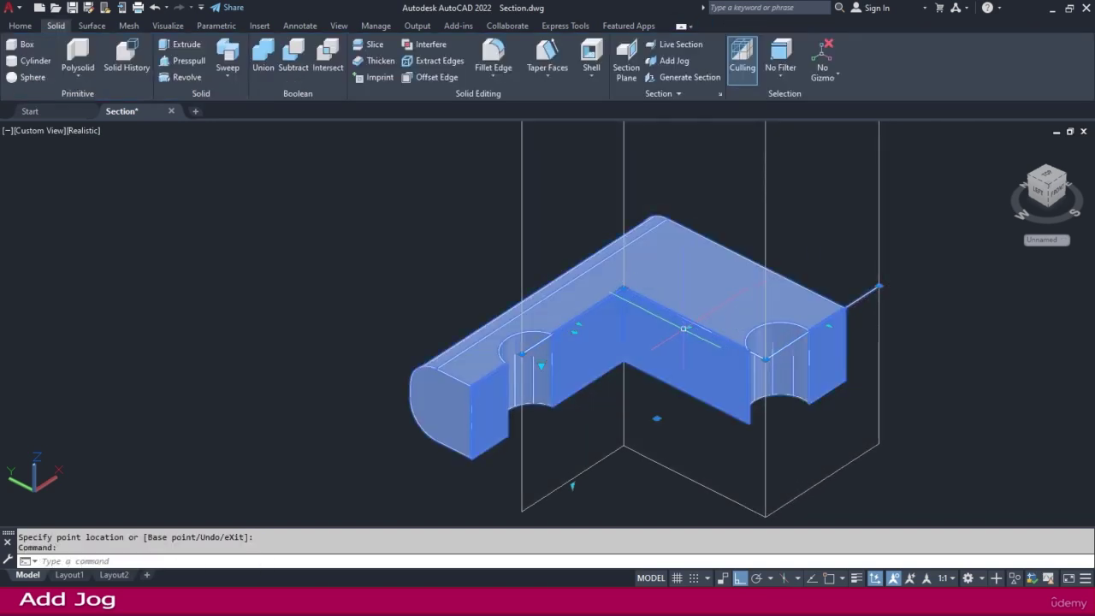
left_click(684, 328)
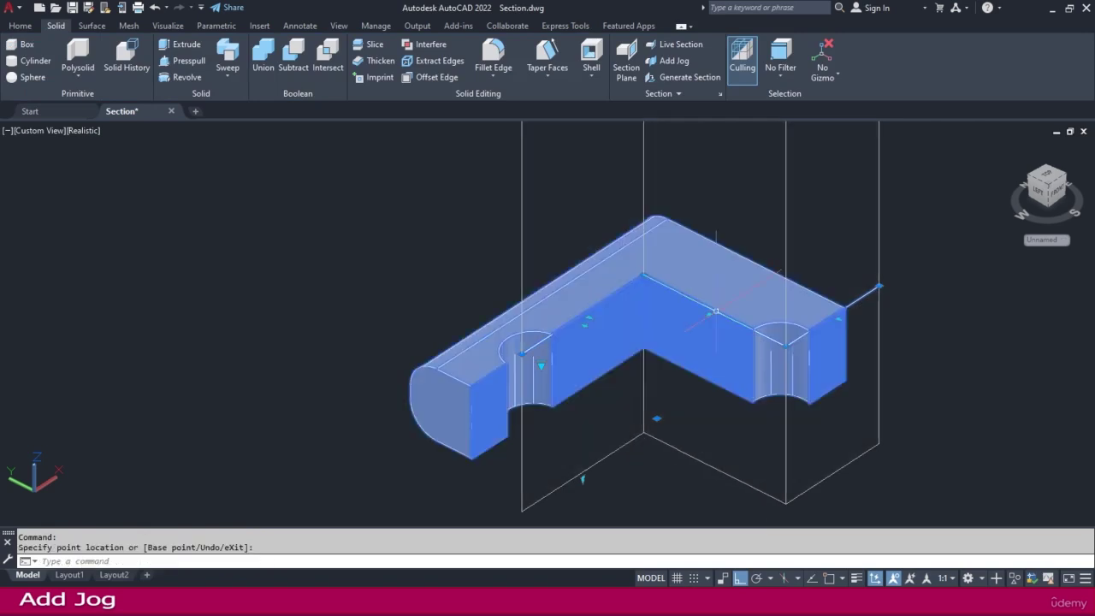
scroll(728, 311, "down", 2)
middle_click_drag(692, 352, 582, 332, "shift")
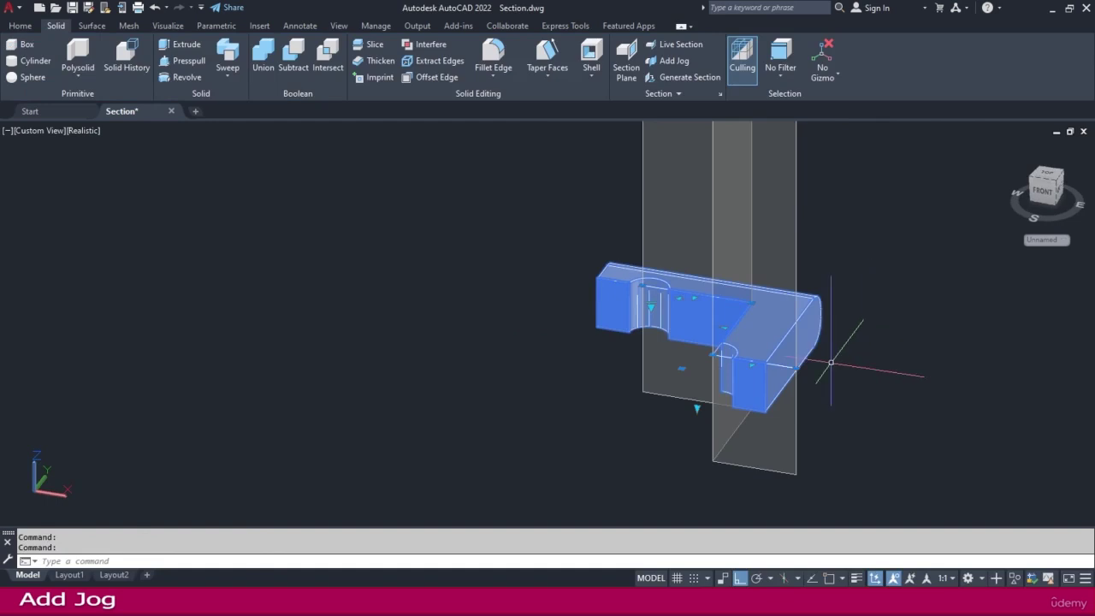
middle_click_drag(770, 366, 838, 362, "shift")
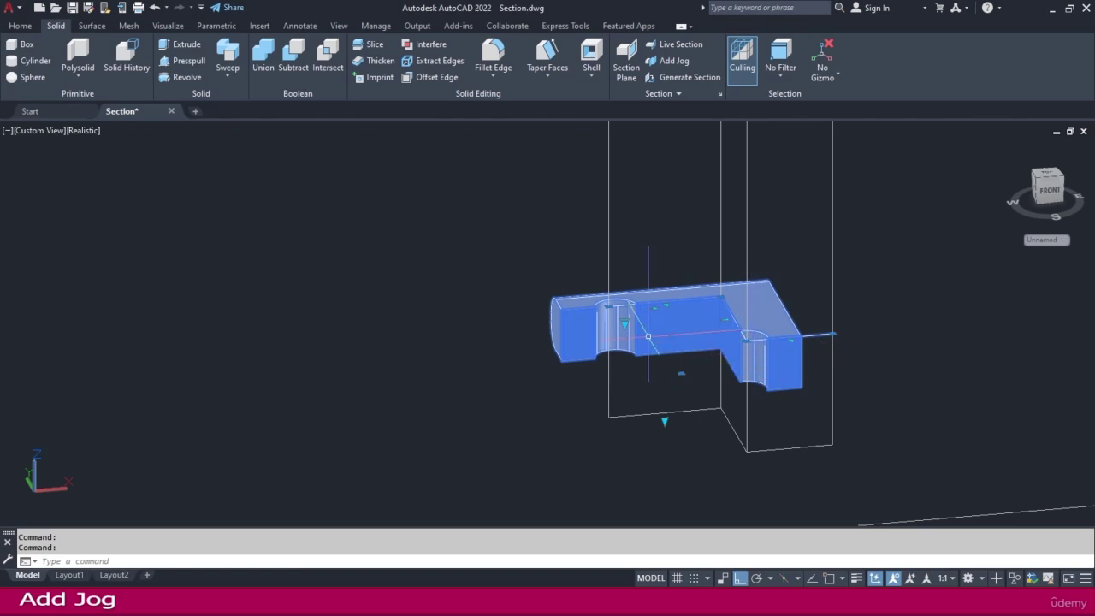
middle_click_drag(661, 366, 684, 367, "shift")
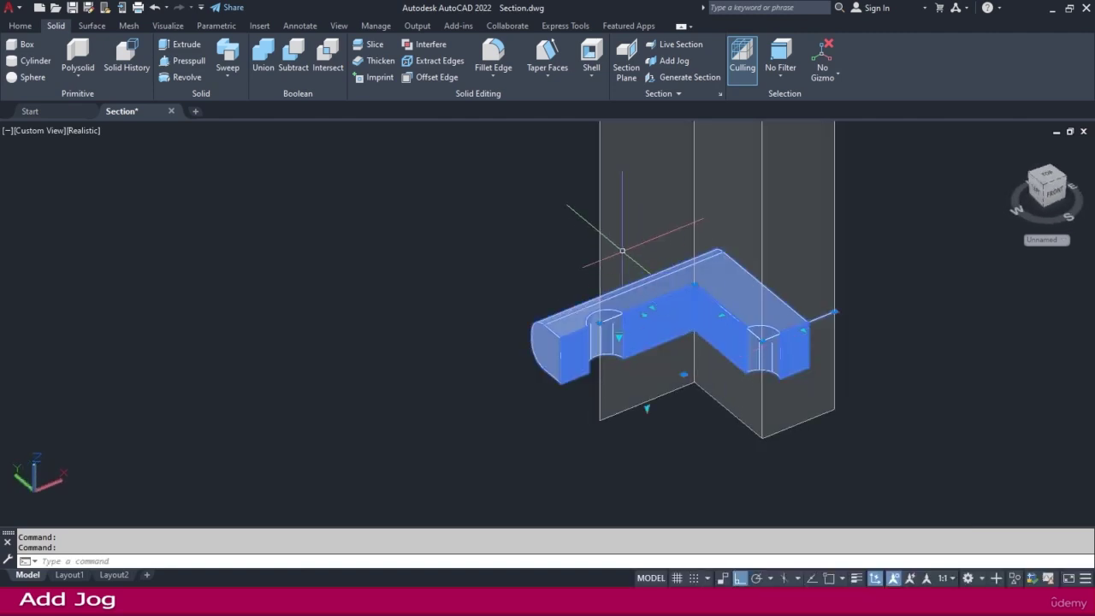
left_click(570, 264)
left_click(609, 313)
key("Escape")
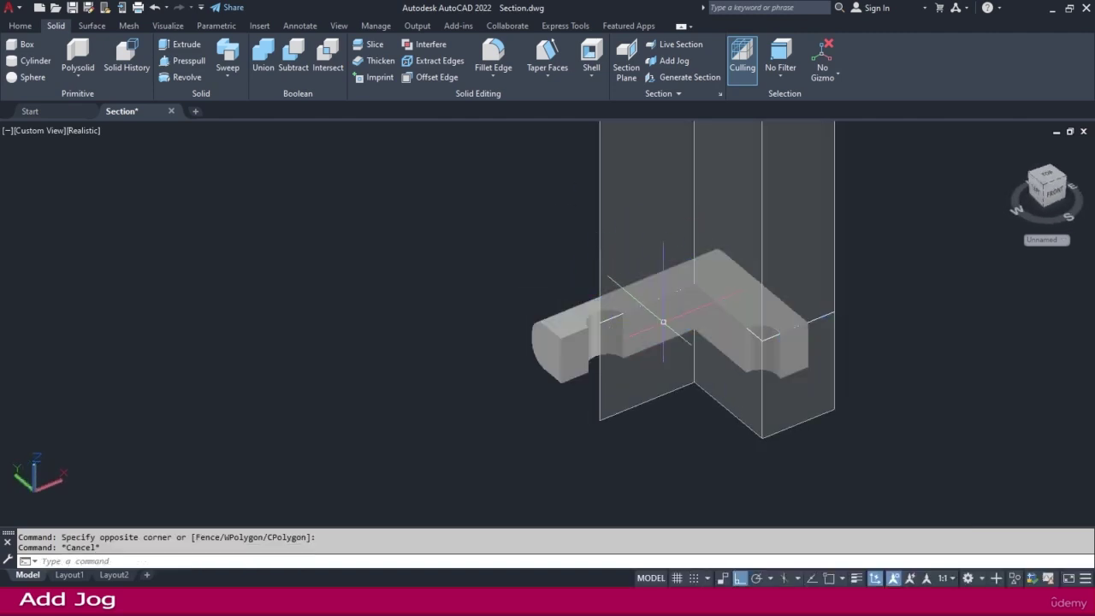
Select the jogged section plane and examine its grips and direction arrow where it cuts through both plate holes
left_click(625, 256)
left_click(582, 263)
scroll(582, 263, "down", 3)
key("Escape")
scroll(581, 262, "down", 5)
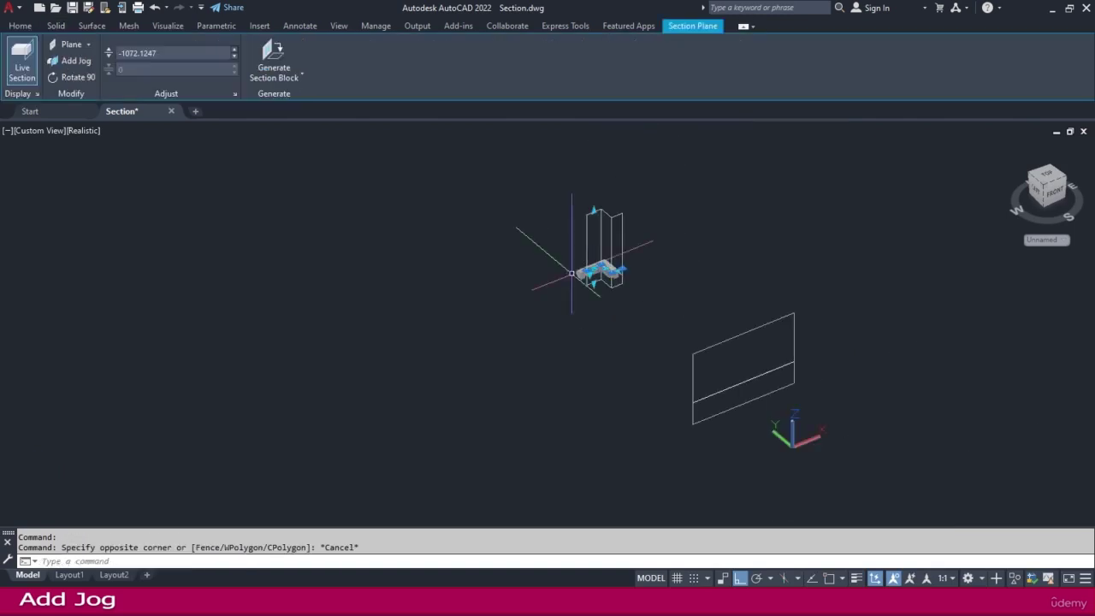
scroll(610, 248, "up", 4)
scroll(602, 213, "up", 5)
middle_click_drag(606, 198, 584, 339)
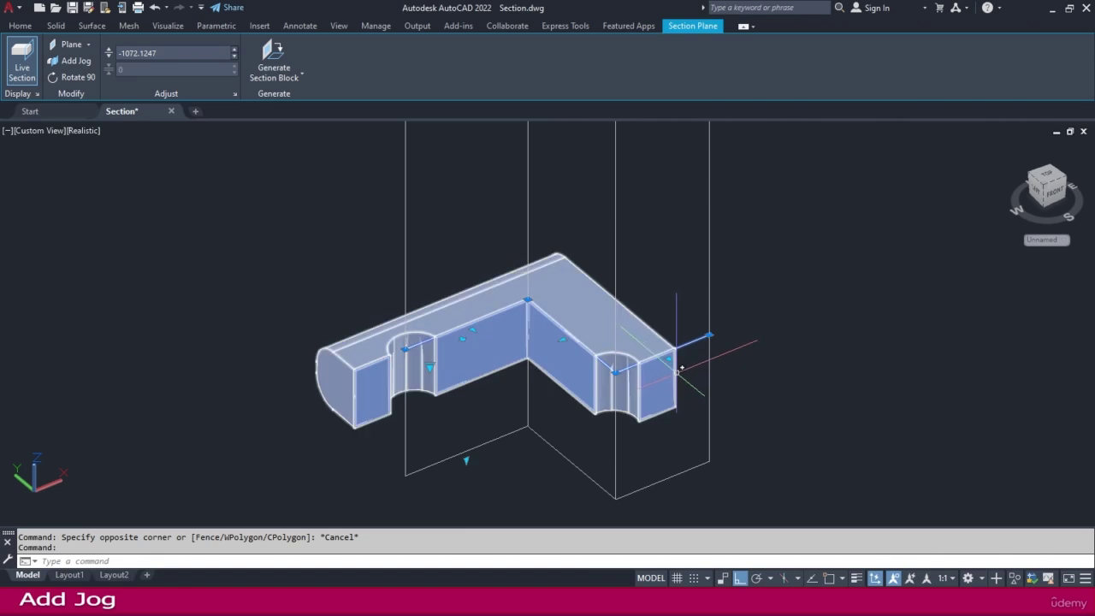
left_click(429, 367)
key("Escape")
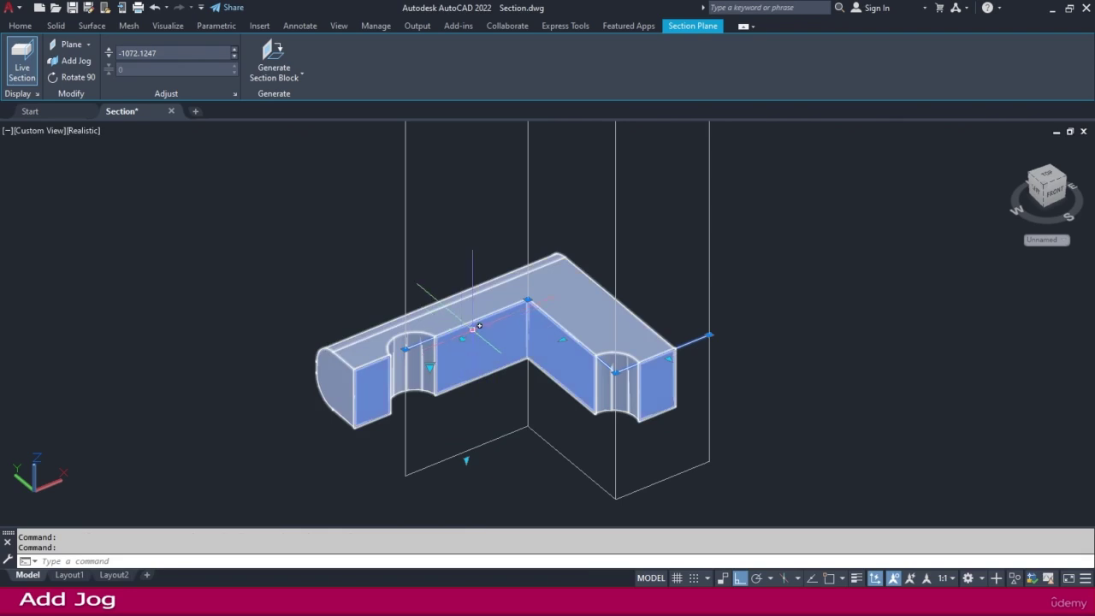
key("Escape")
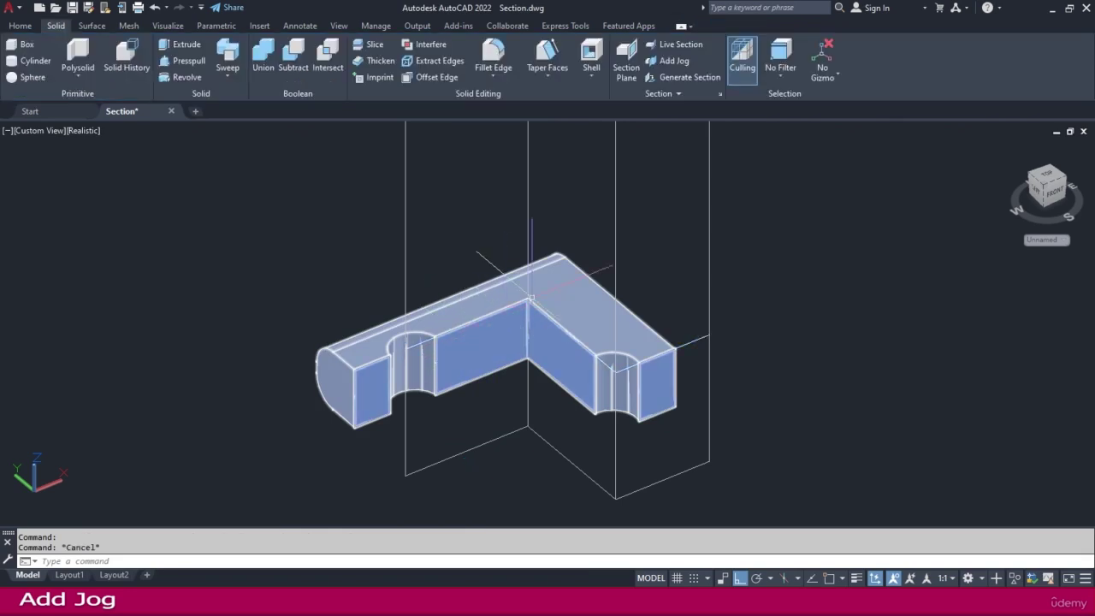
Shorten the outer end of the section line so it stops closer to the plate's edge
left_click(464, 330)
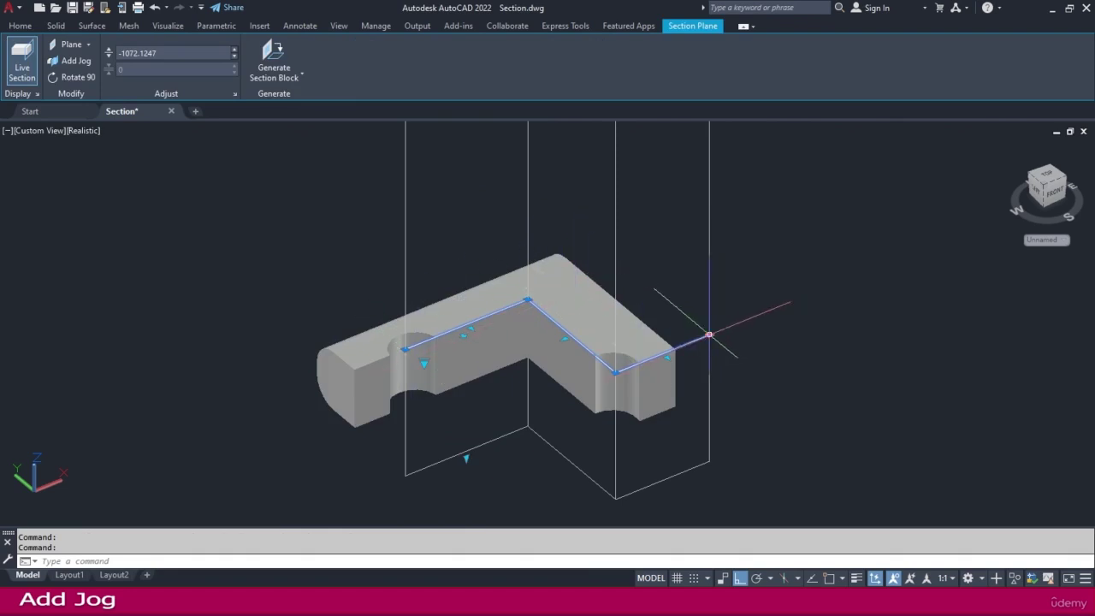
left_click(719, 333)
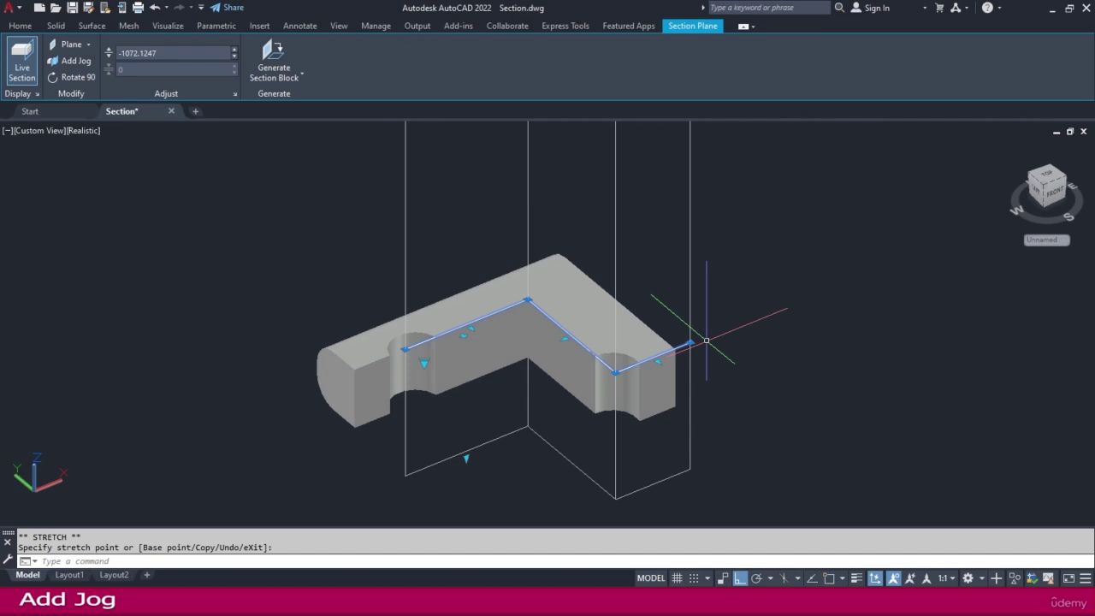
key("Escape")
key("Escape")
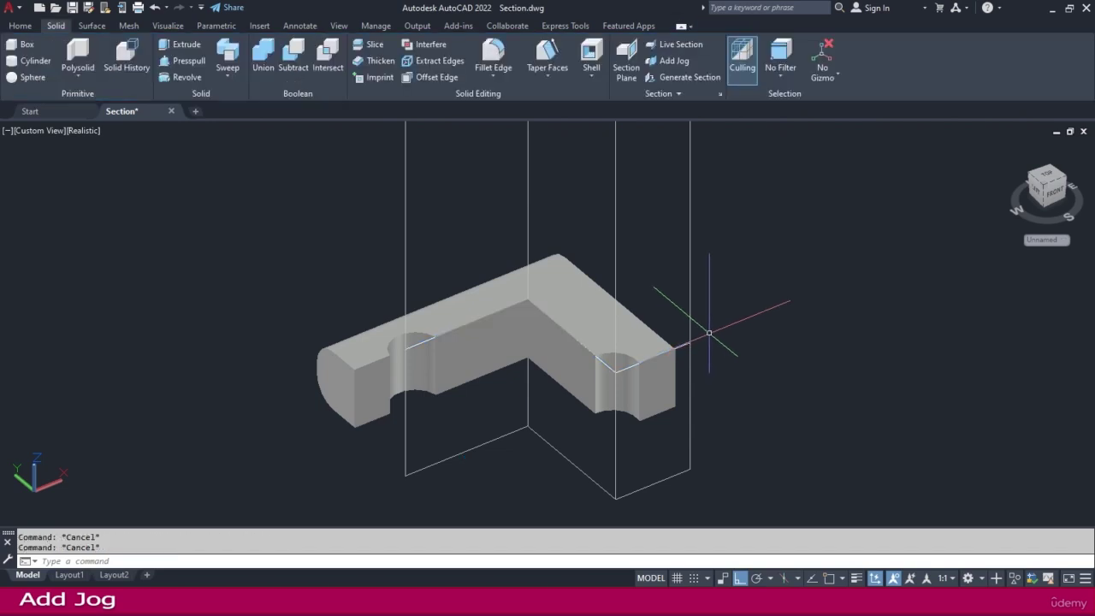
Examine the full extent of the jogged section plane and its upper and lower height grips
scroll(560, 291, "down", 3)
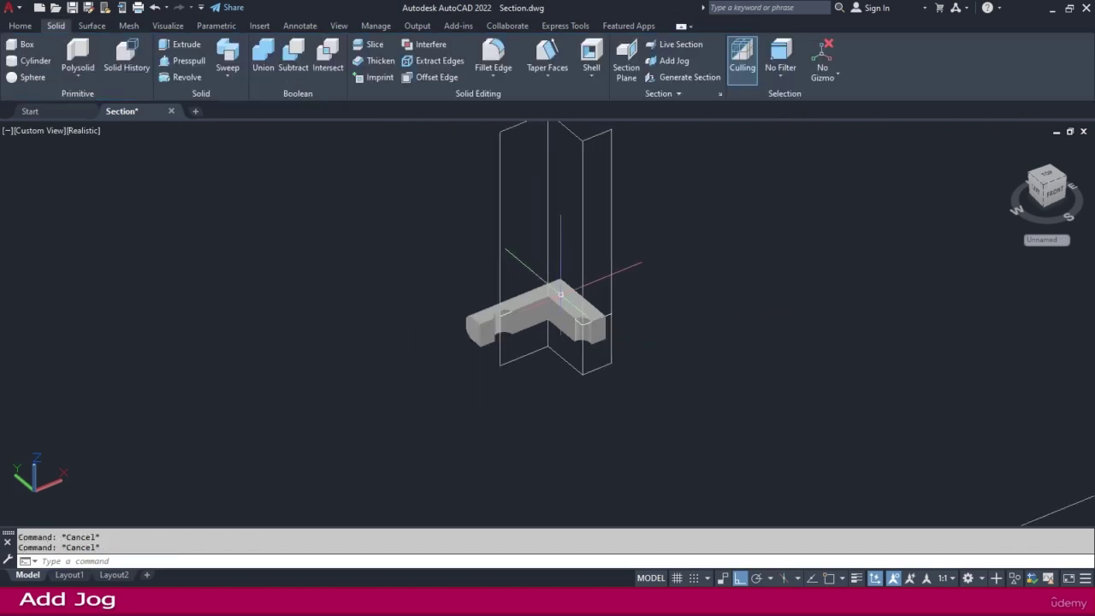
middle_click_drag(560, 240, 535, 304)
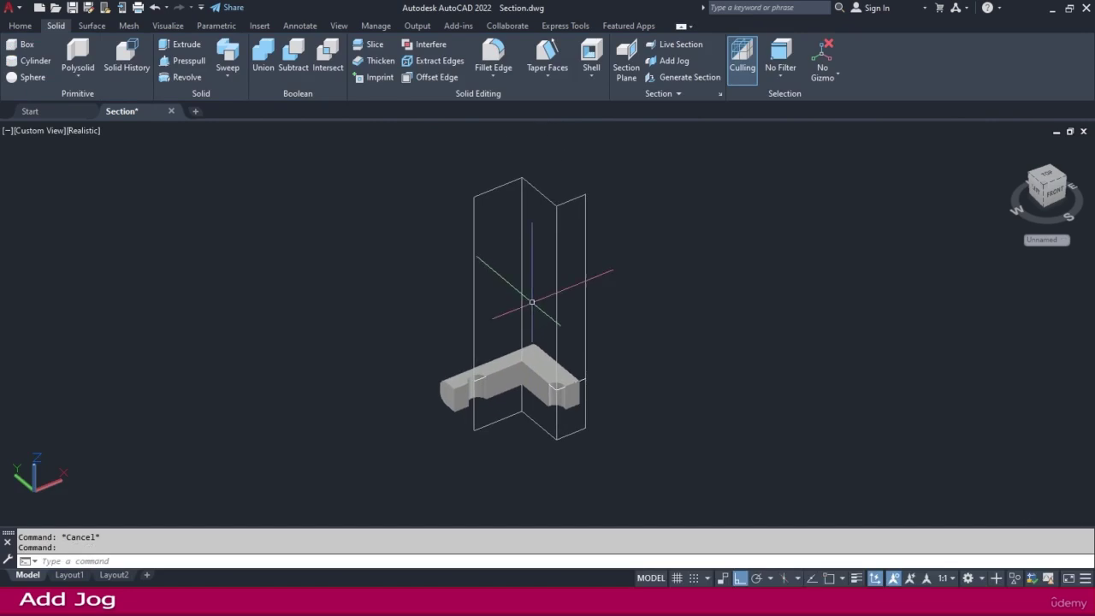
left_click(487, 198)
left_click(502, 196)
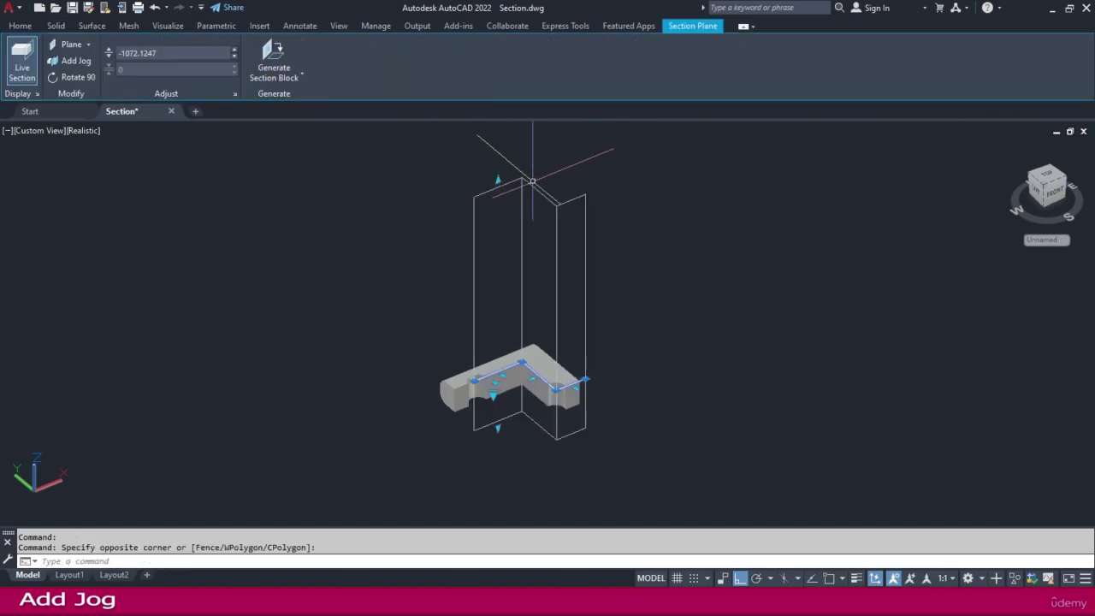
key("Escape")
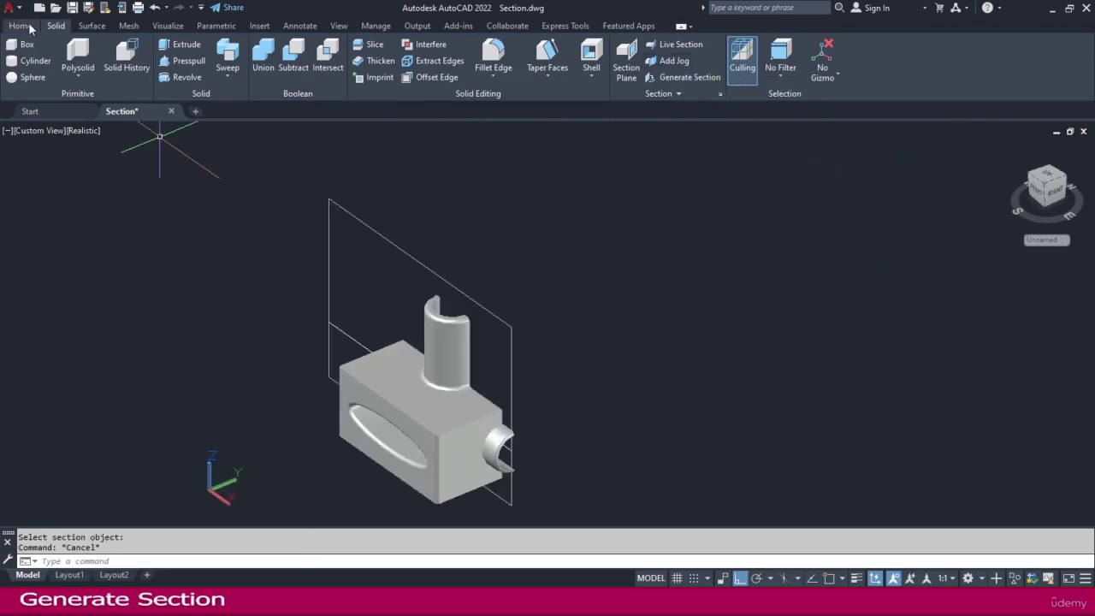
Create a 2D Section / Elevation from the section plane through the box with pipe stubs, including all objects as a new block
left_click(672, 76)
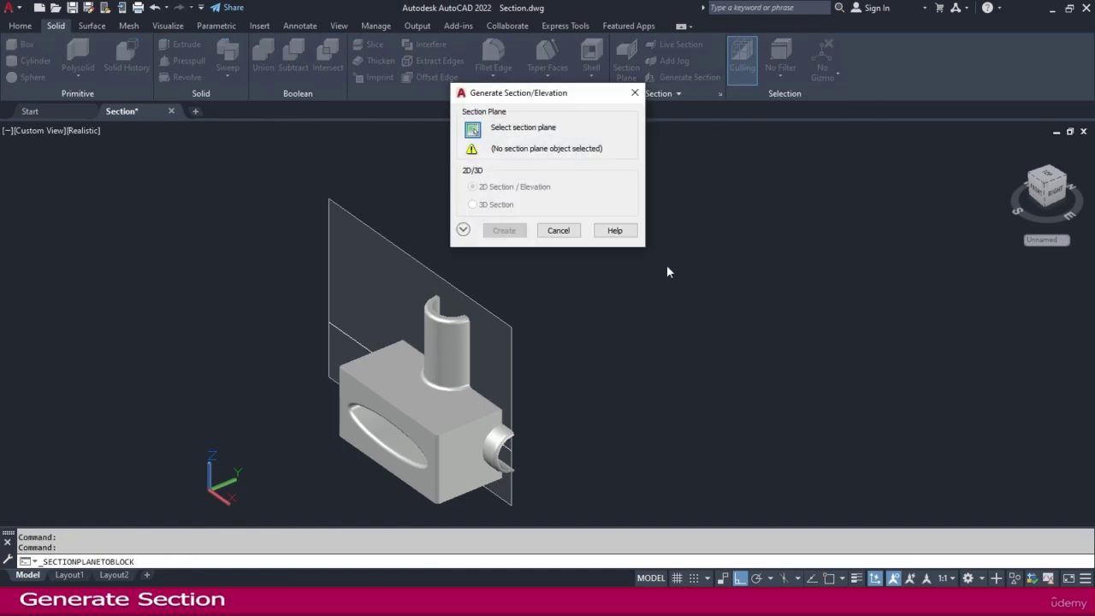
left_click(473, 131)
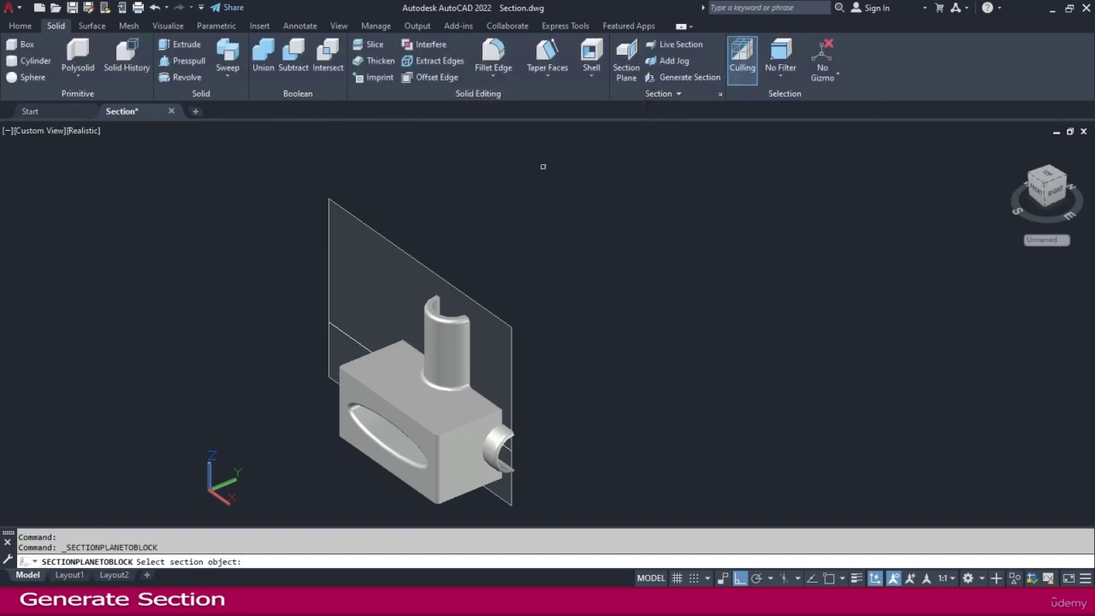
left_click(510, 330)
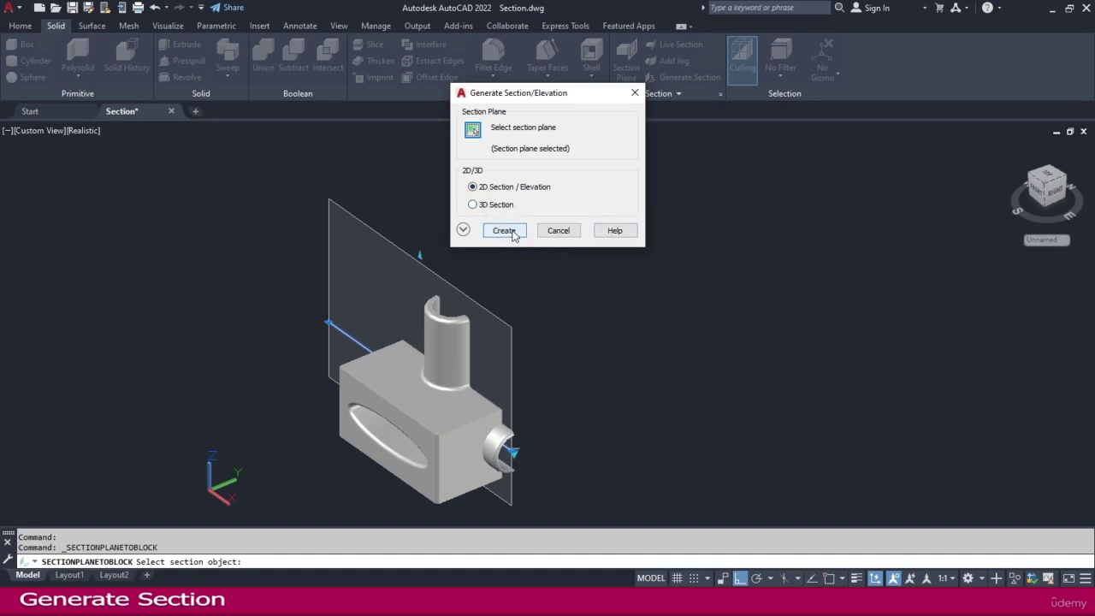
left_click(463, 230)
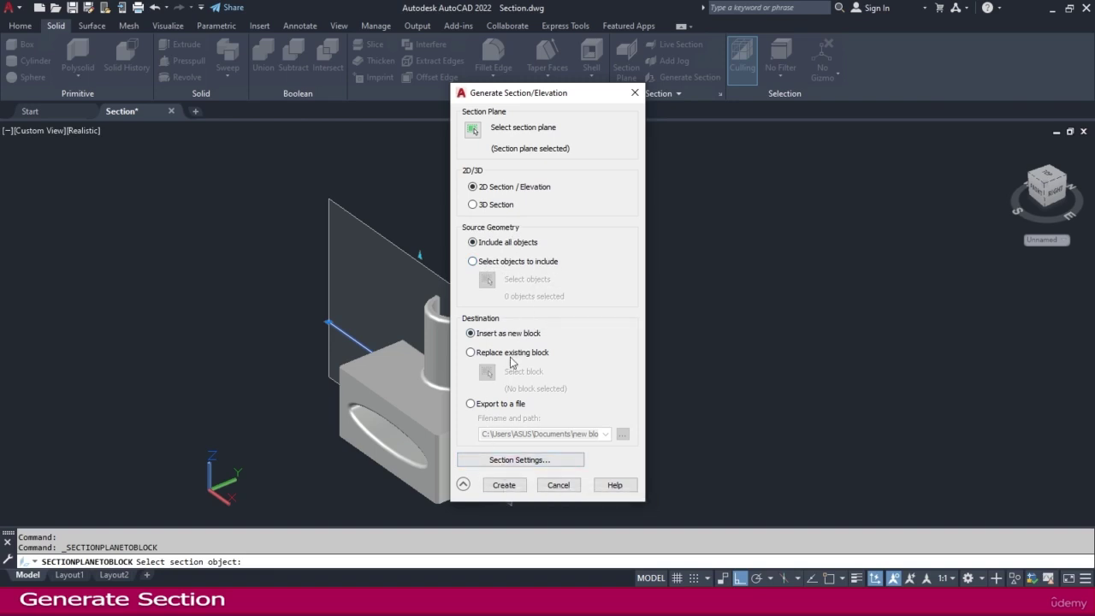
left_click(463, 485)
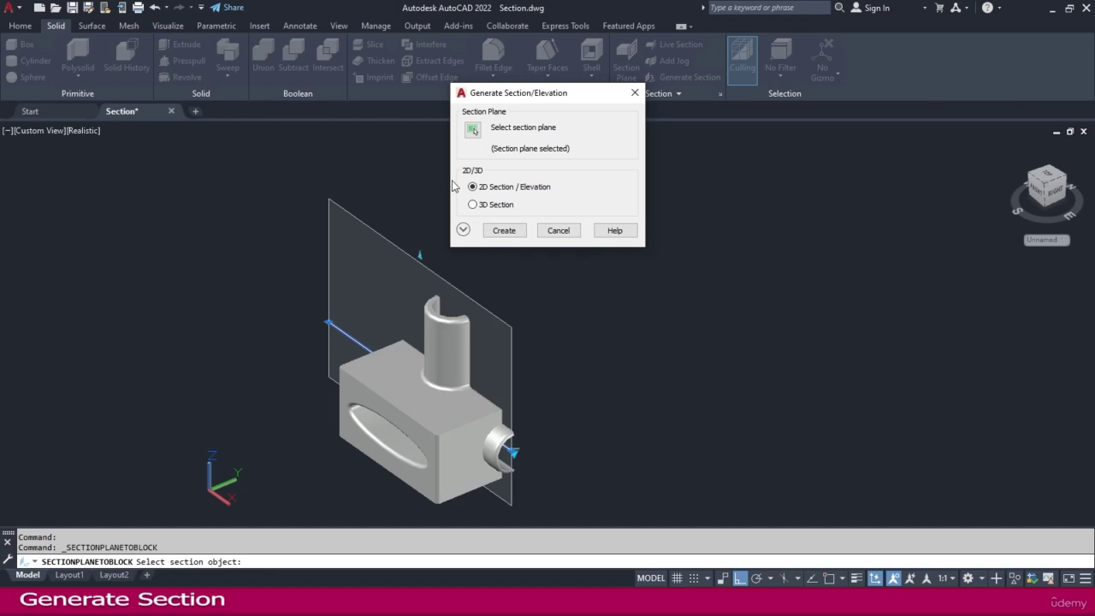
left_click(503, 230)
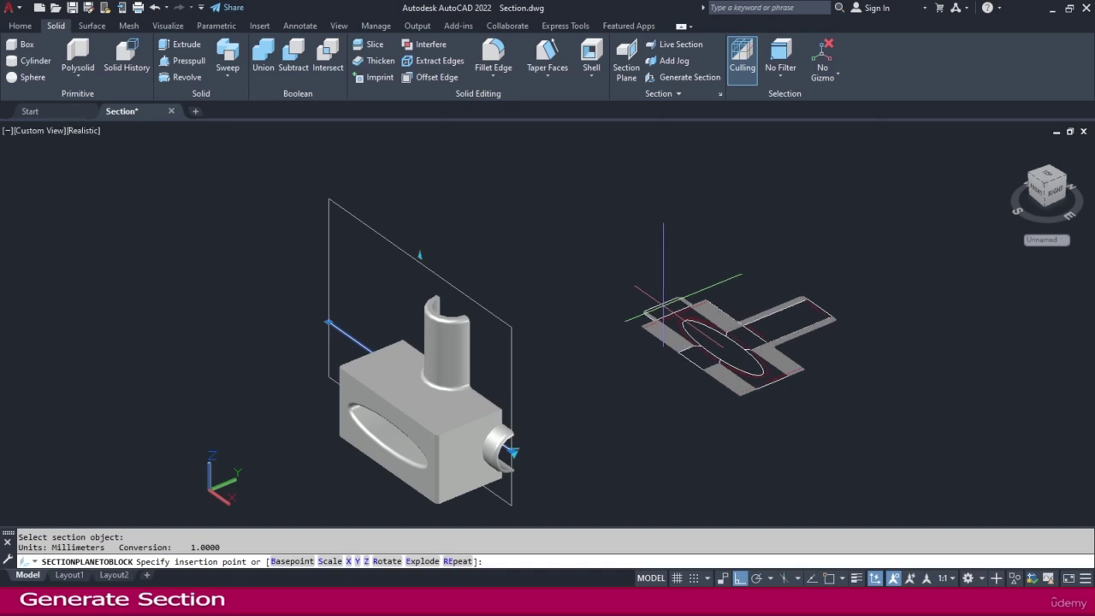
Insert the generated section block beside the solid with X and Y scale factors of 1 and the default rotation angle of 0
left_click(660, 312)
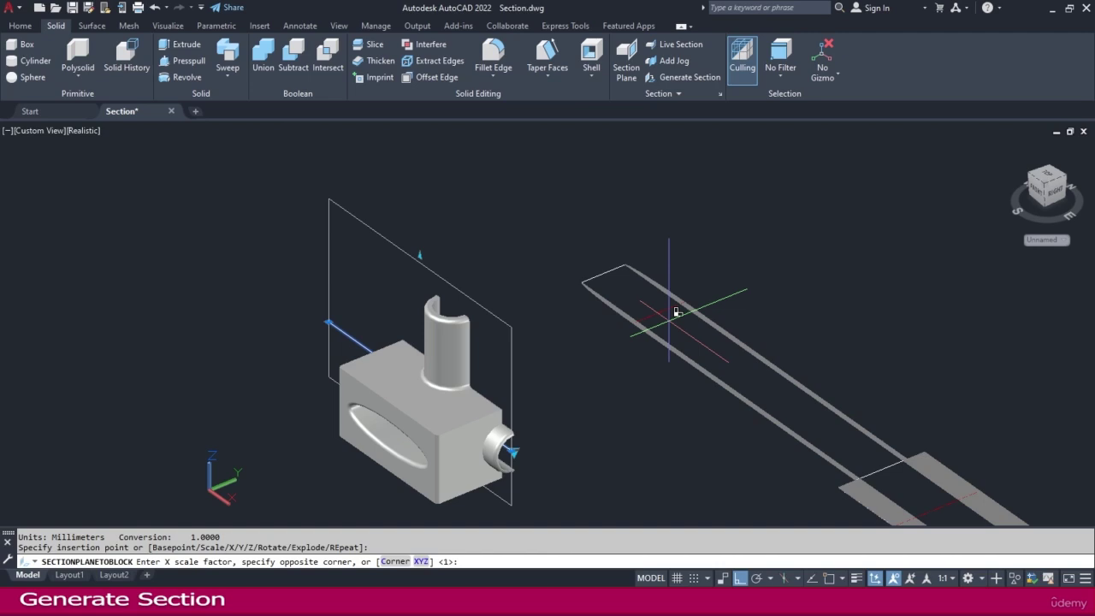
key("Return")
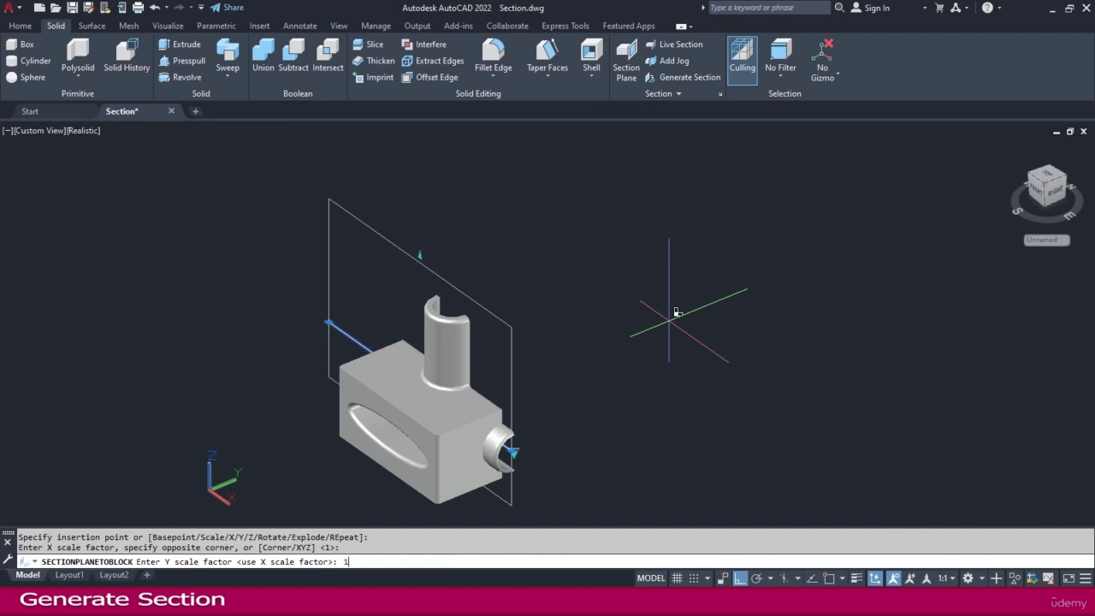
key("Return")
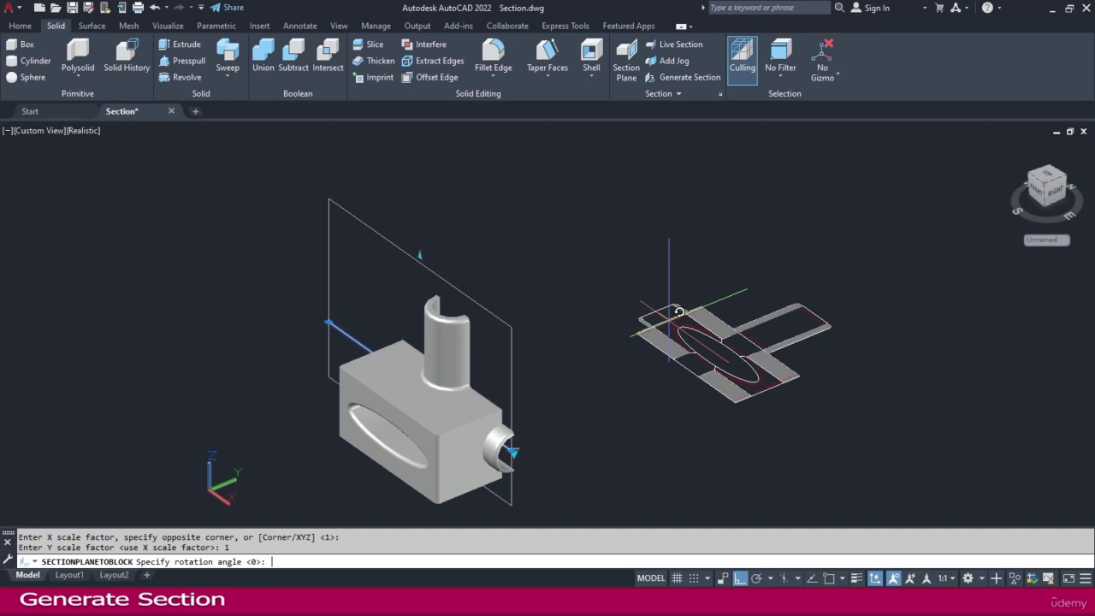
key("Escape")
key("Escape")
Select the generated 2D section block and examine its outlines and filled cut areas against the solid
scroll(719, 274, "up", 5)
left_click(733, 268)
scroll(587, 333, "down", 6)
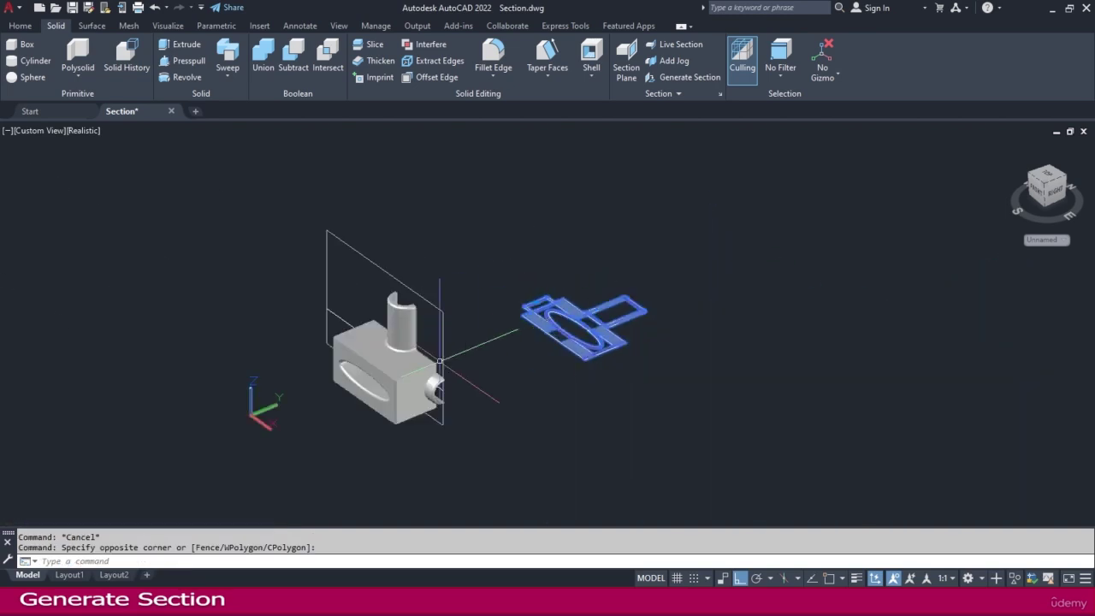
middle_click_drag(369, 347, 367, 268, "shift")
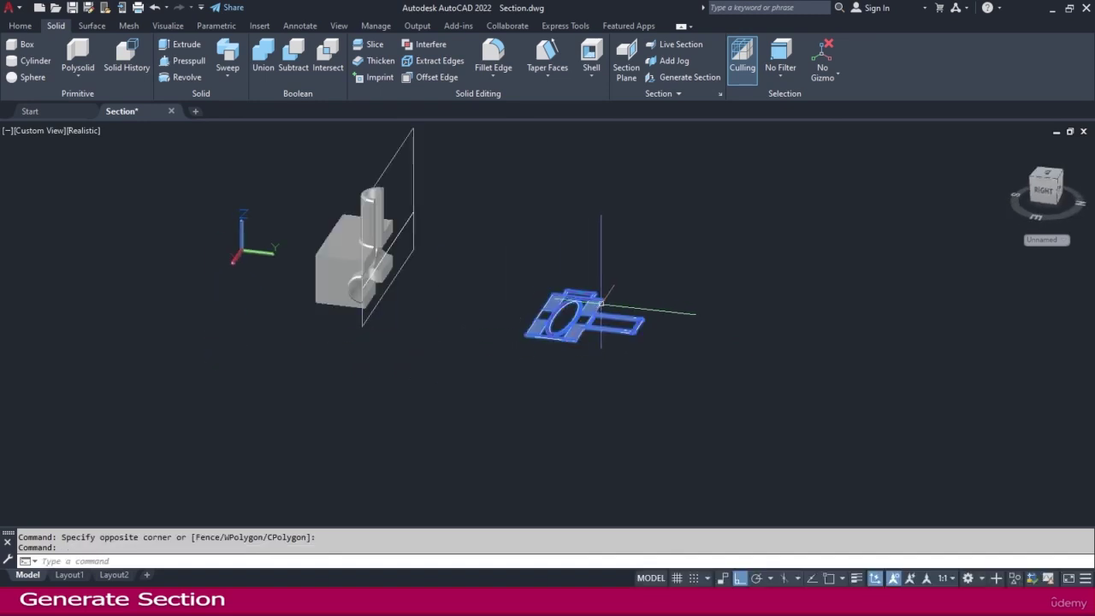
scroll(370, 278, "up", 4)
middle_click_drag(560, 312, 650, 309, "shift")
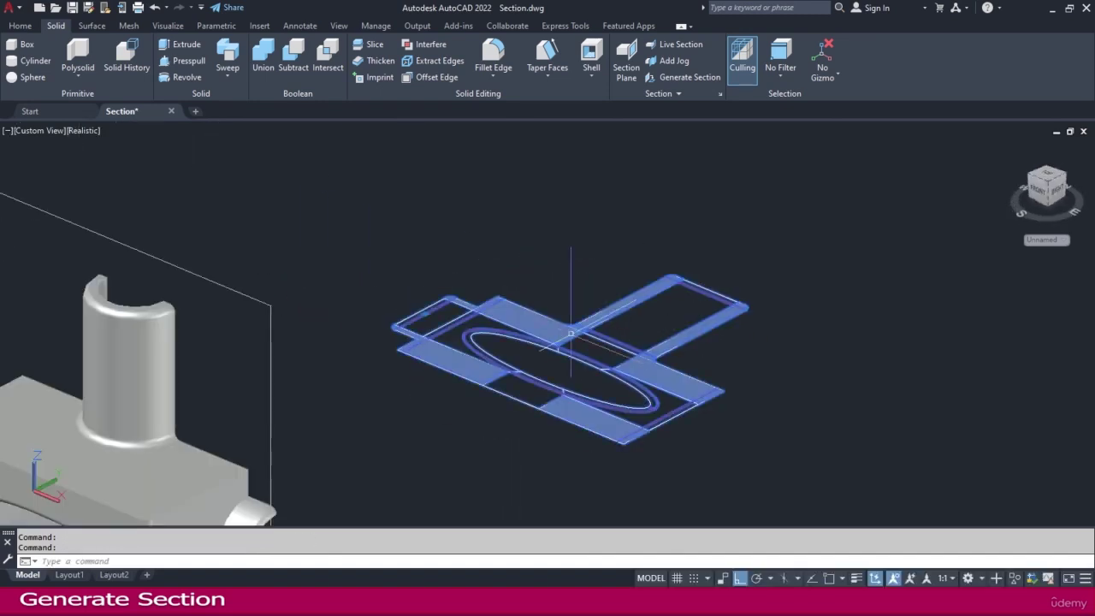
scroll(504, 342, "up", 4)
scroll(456, 321, "up", 4)
scroll(416, 311, "down", 2)
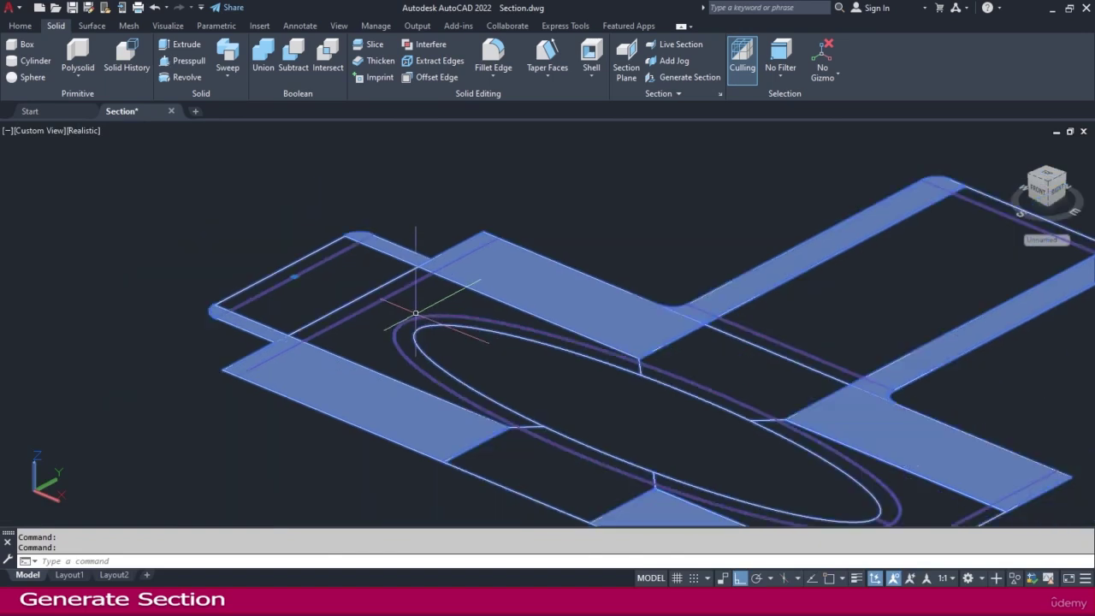
Switch the drawing to the Top view and select the generated section block
left_click(20, 26)
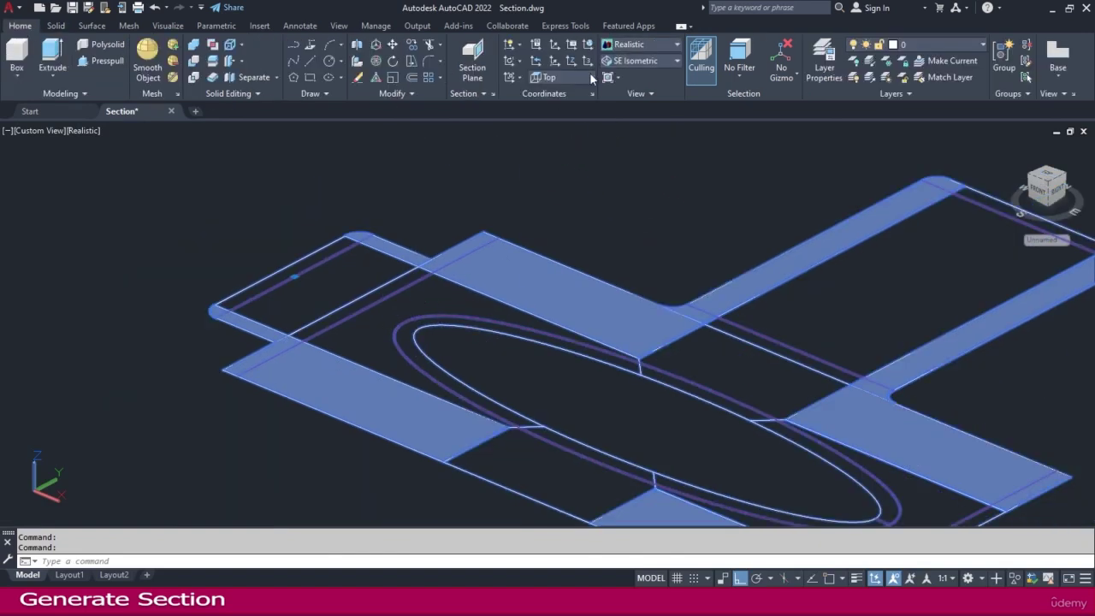
left_click(655, 64)
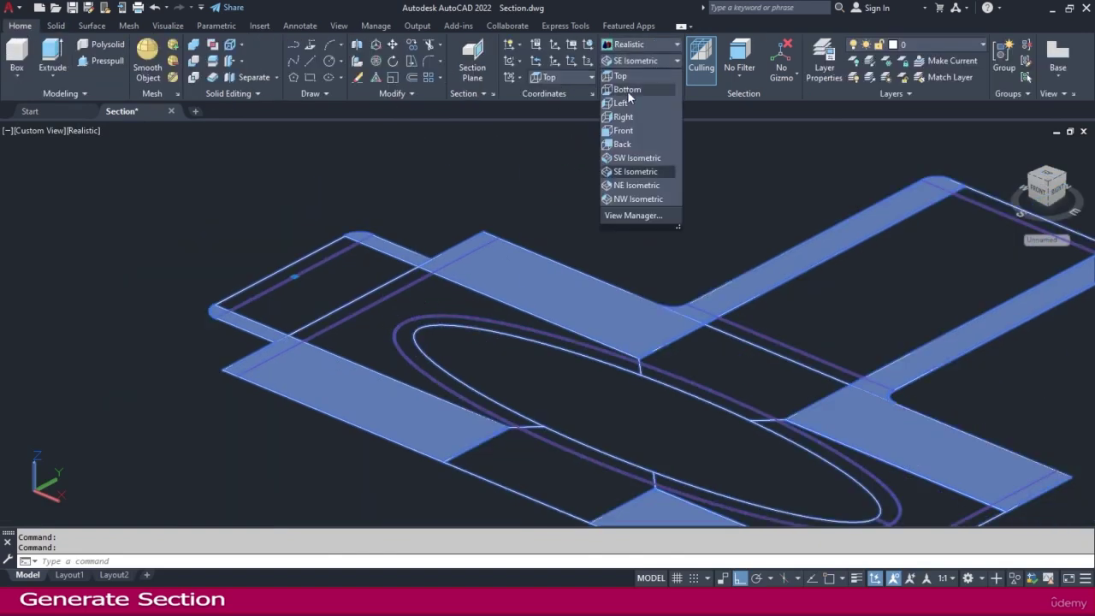
left_click(626, 77)
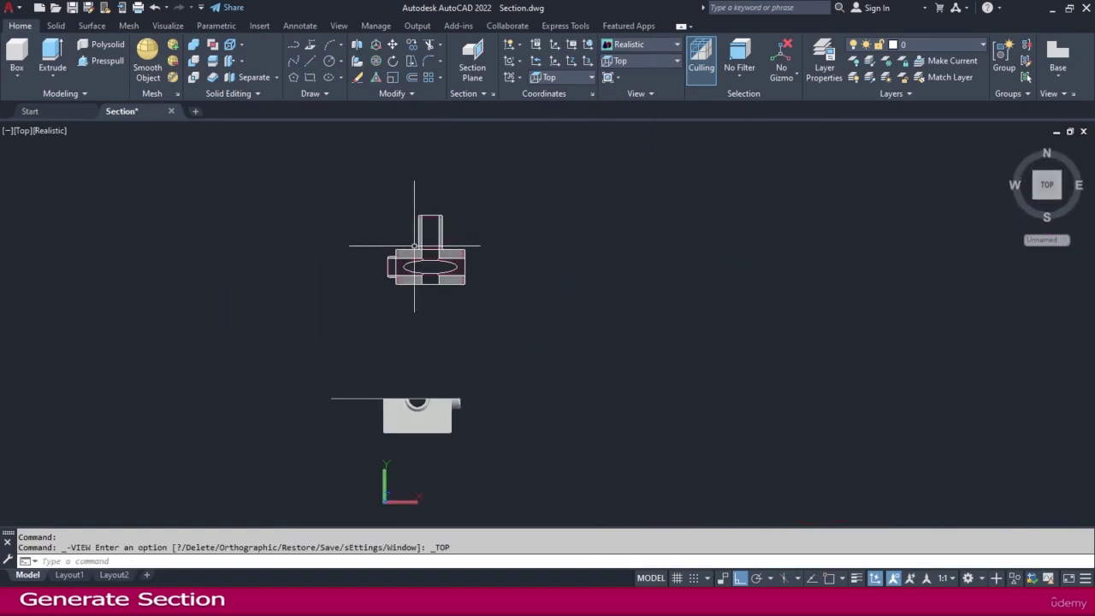
scroll(414, 246, "up", 4)
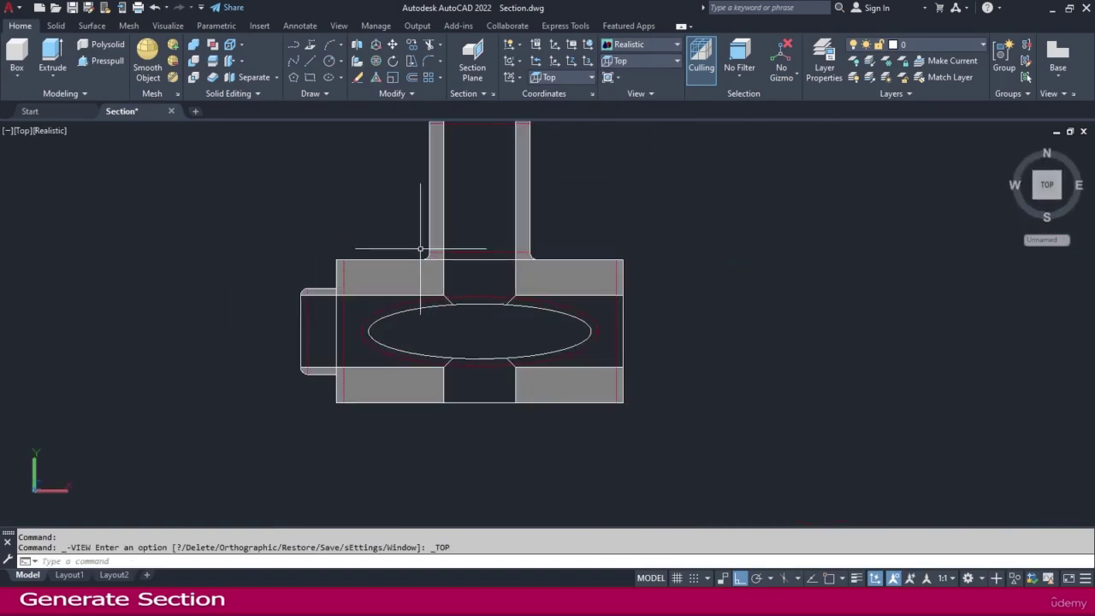
scroll(419, 250, "down", 3)
left_click(569, 169)
left_click(472, 194)
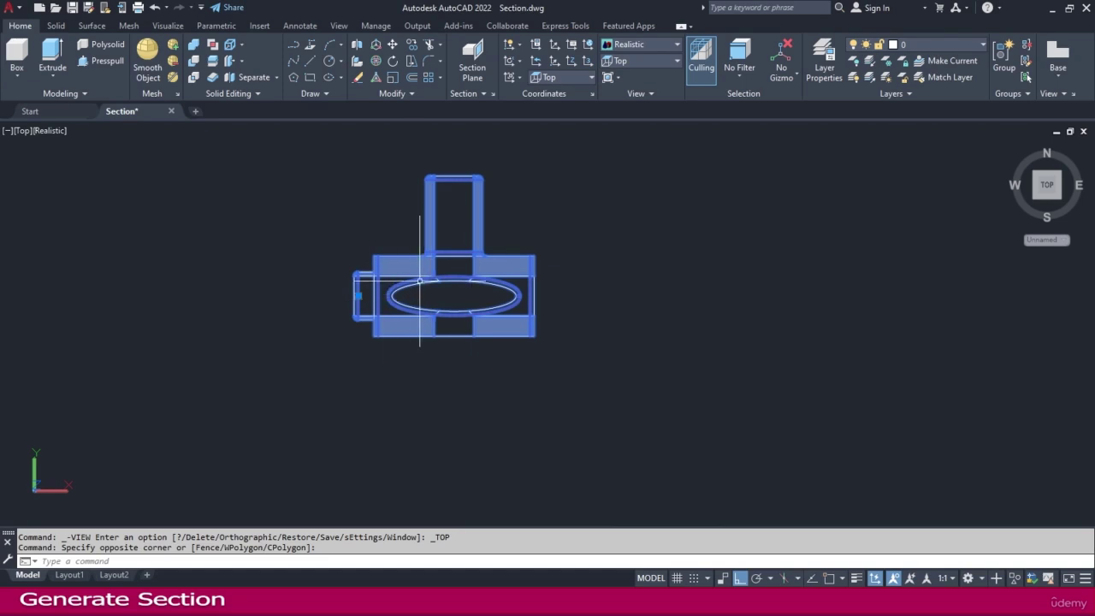
Explode the selected 2D section block into separate objects
mouse_move(478, 252)
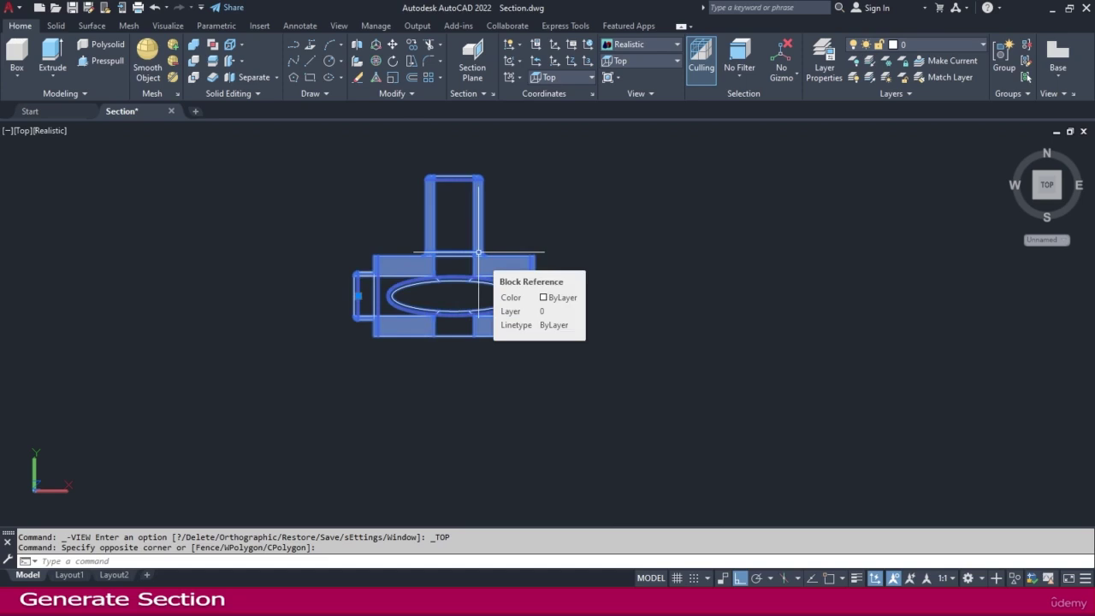
key("Escape")
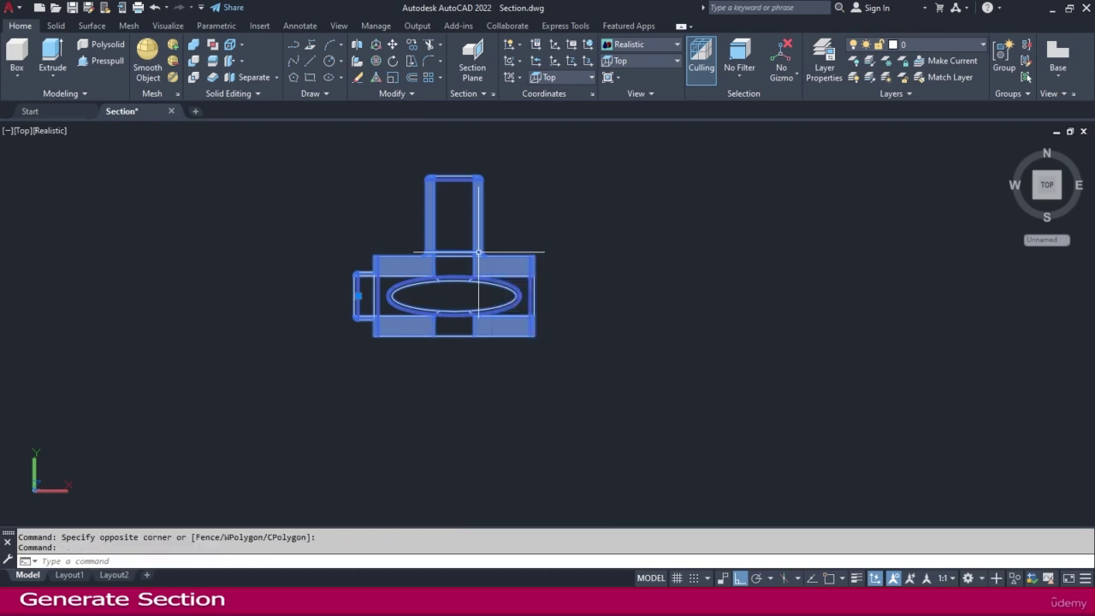
type("x")
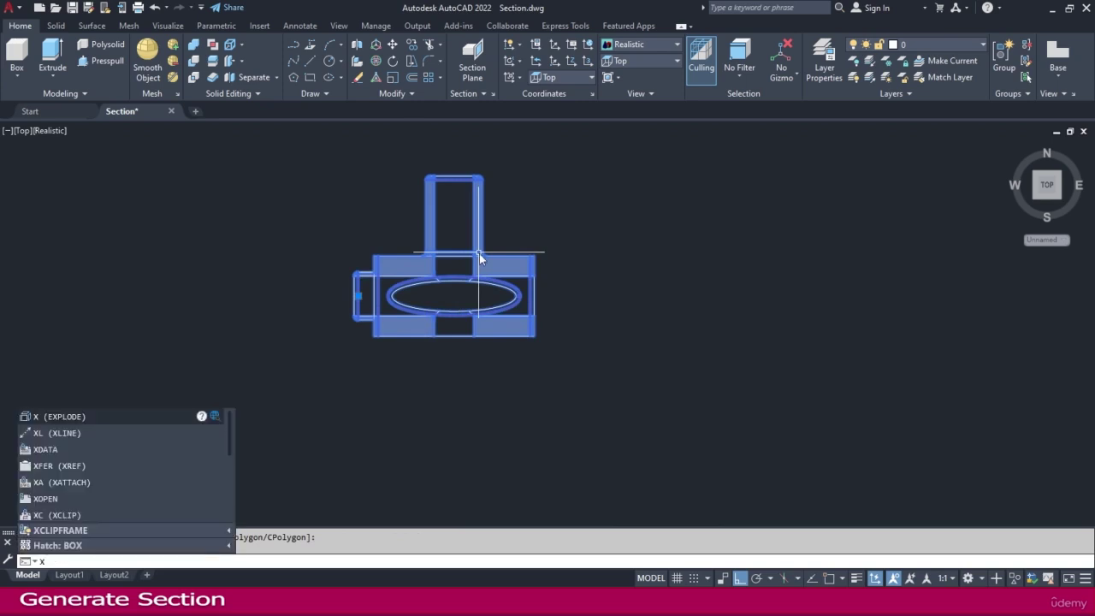
key("Return")
Change the exploded section's solid hatch to the ANSI31 pattern and finish editing the hatch
scroll(487, 260, "up", 2)
left_click(488, 266)
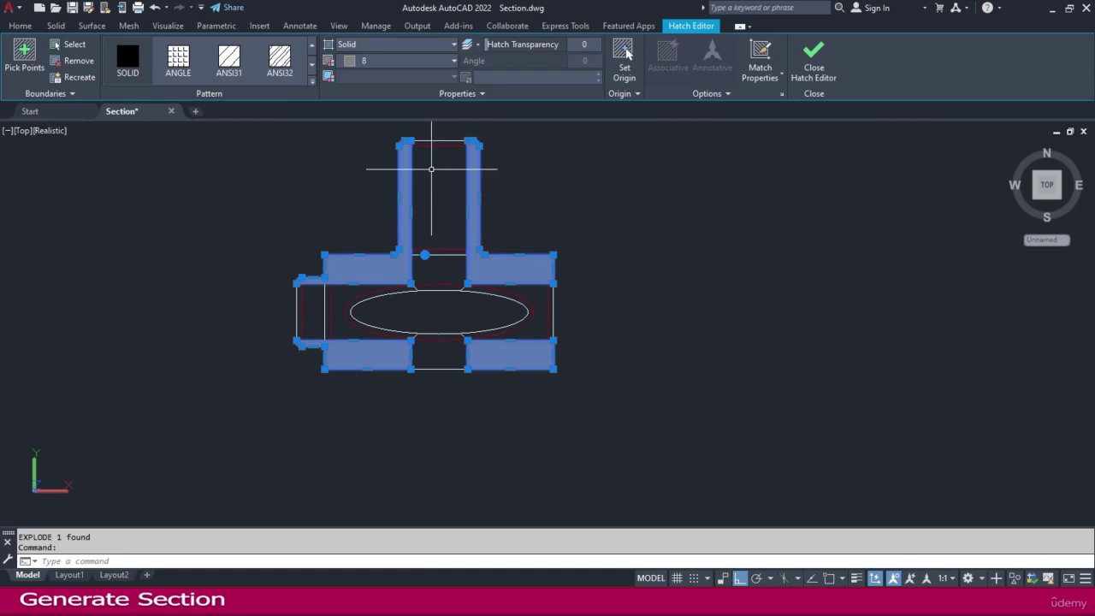
scroll(518, 292, "up", 1)
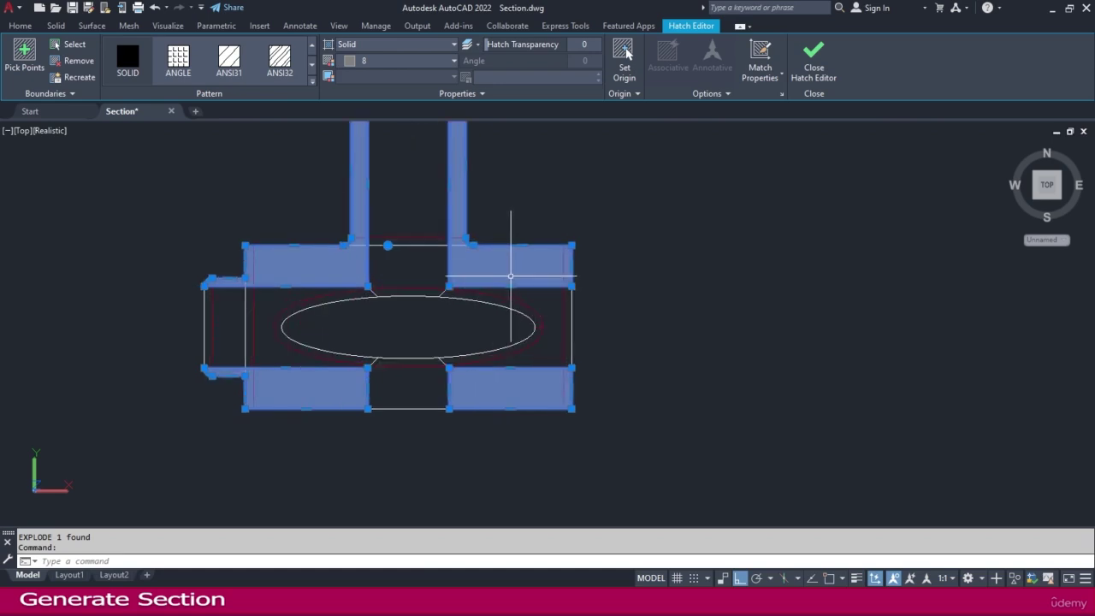
left_click(229, 60)
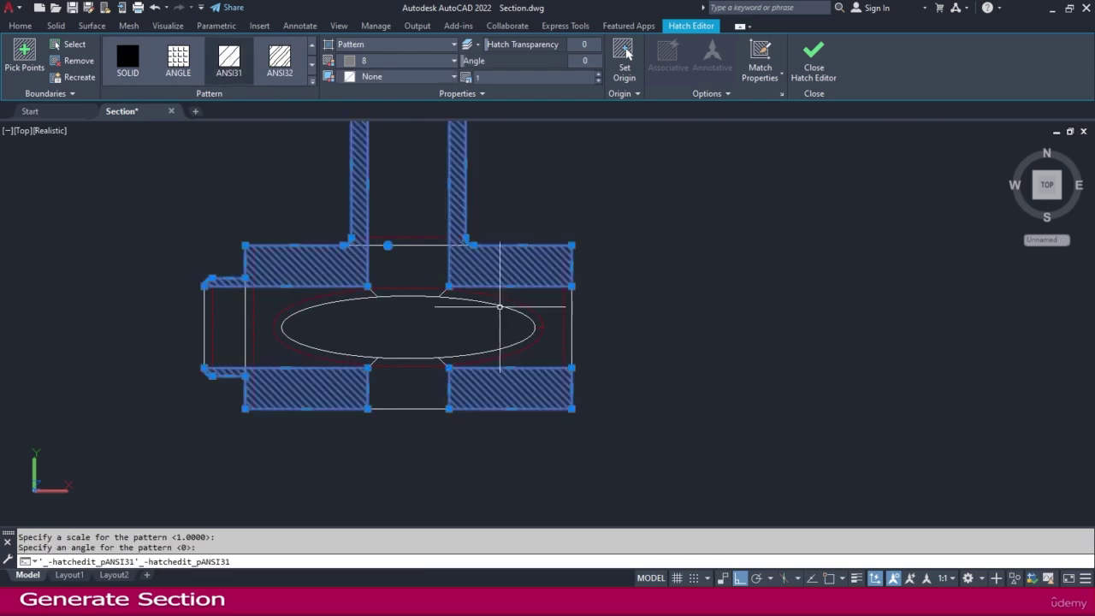
key("Escape")
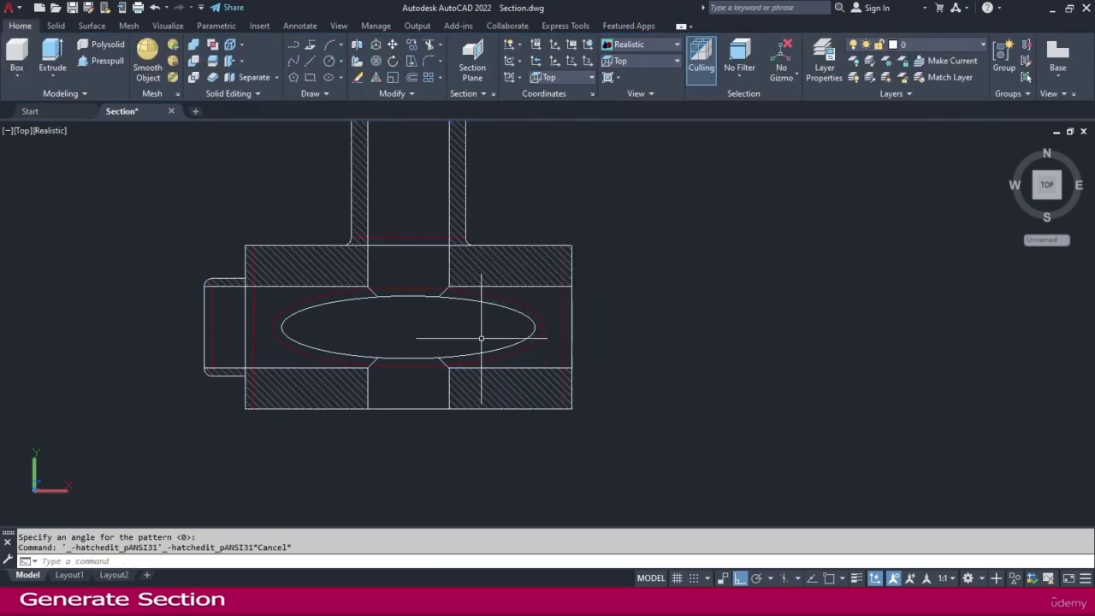
scroll(437, 329, "down", 2)
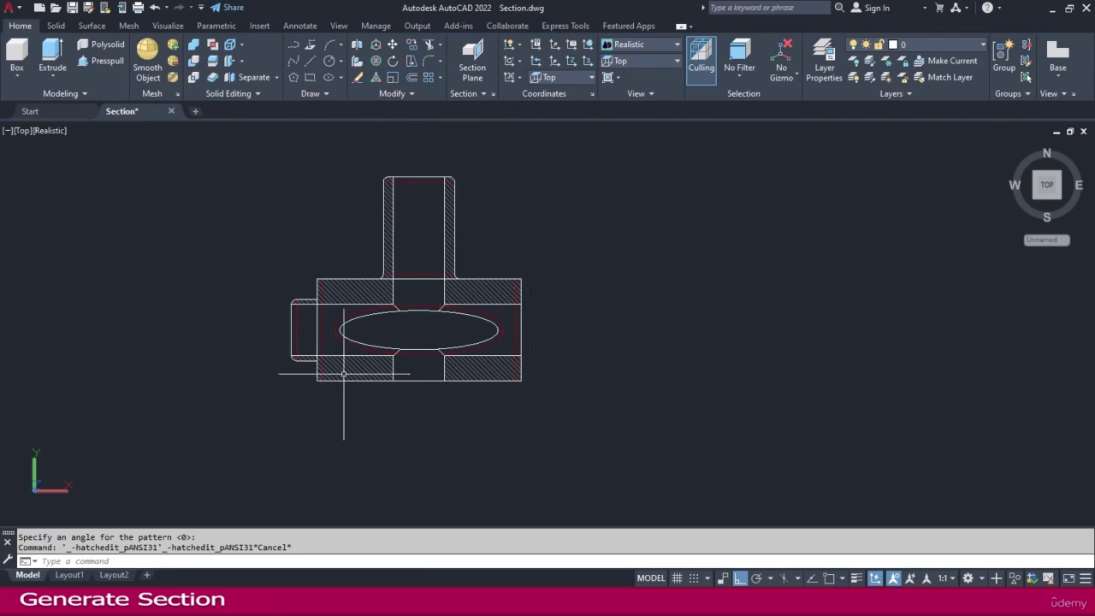
scroll(341, 374, "down", 4)
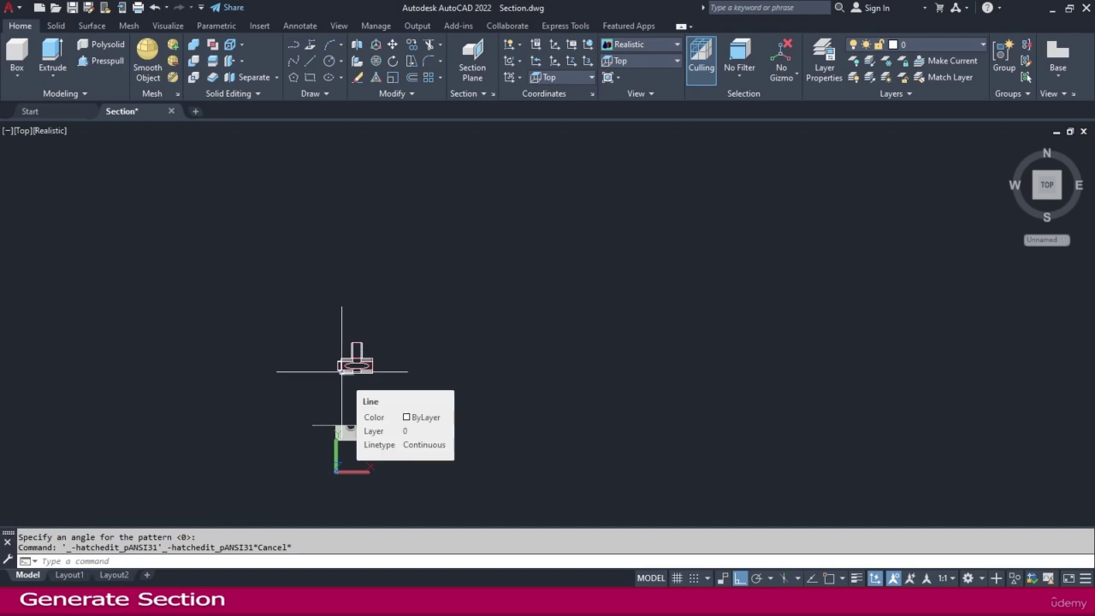
scroll(341, 371, "up", 1)
scroll(342, 372, "up", 1)
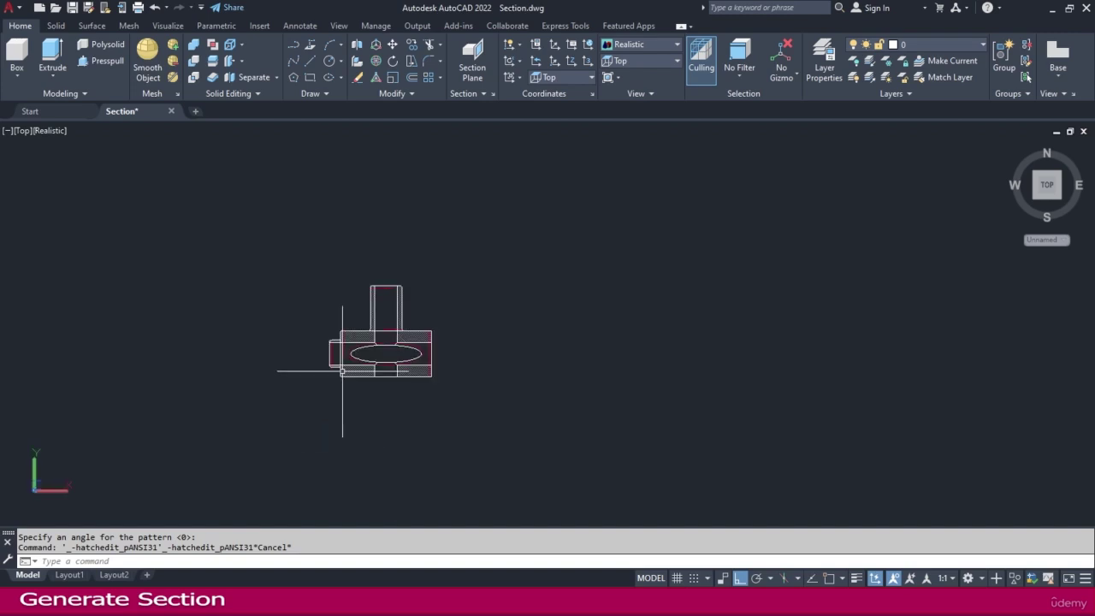
scroll(344, 370, "down", 2)
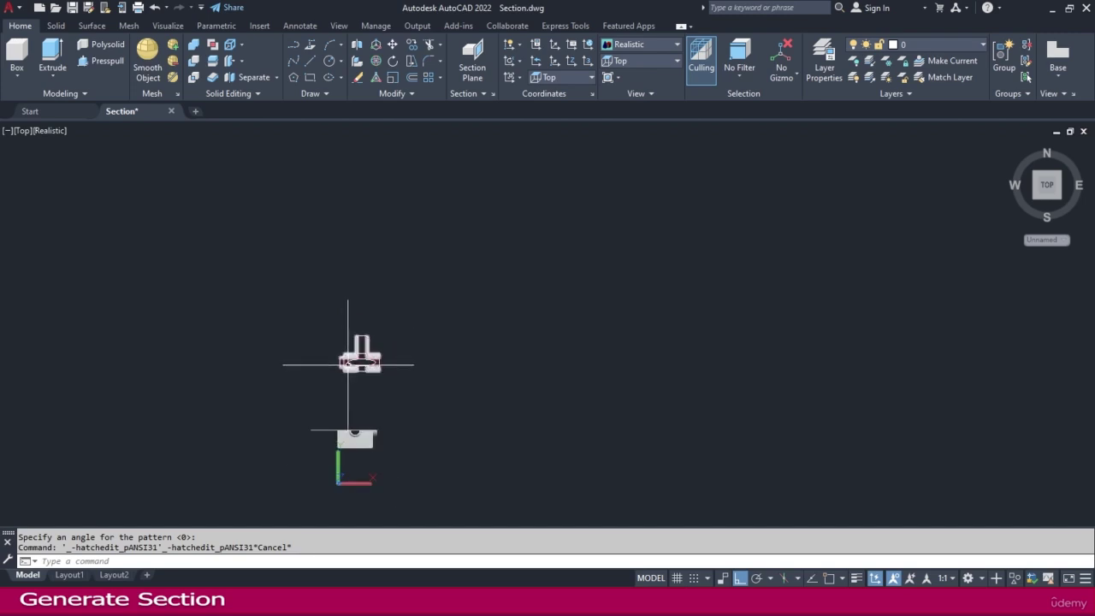
left_click(56, 26)
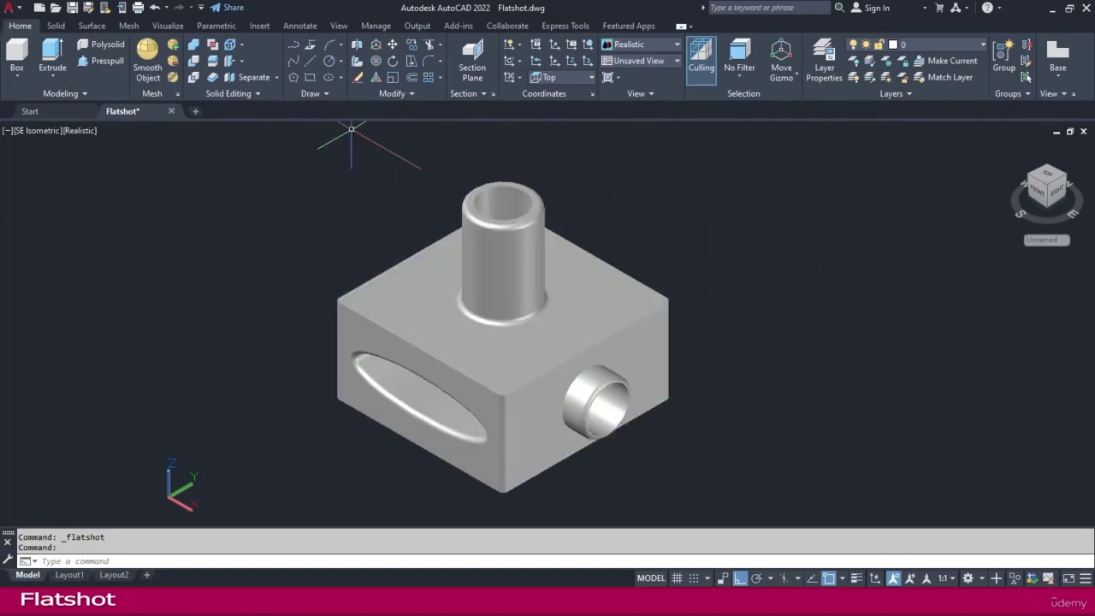
left_click(483, 94)
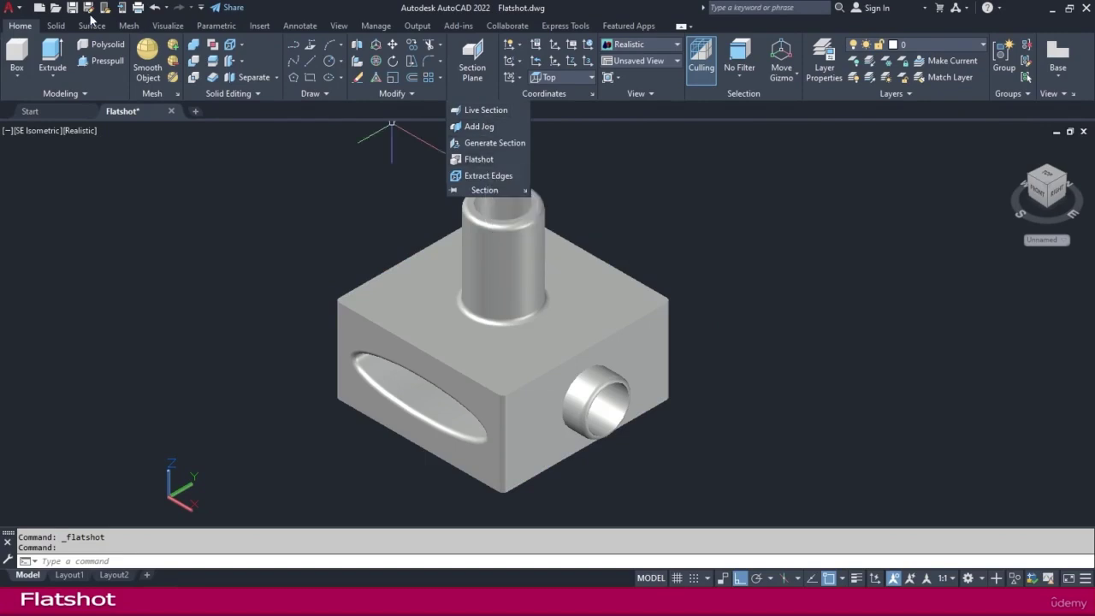
left_click(56, 25)
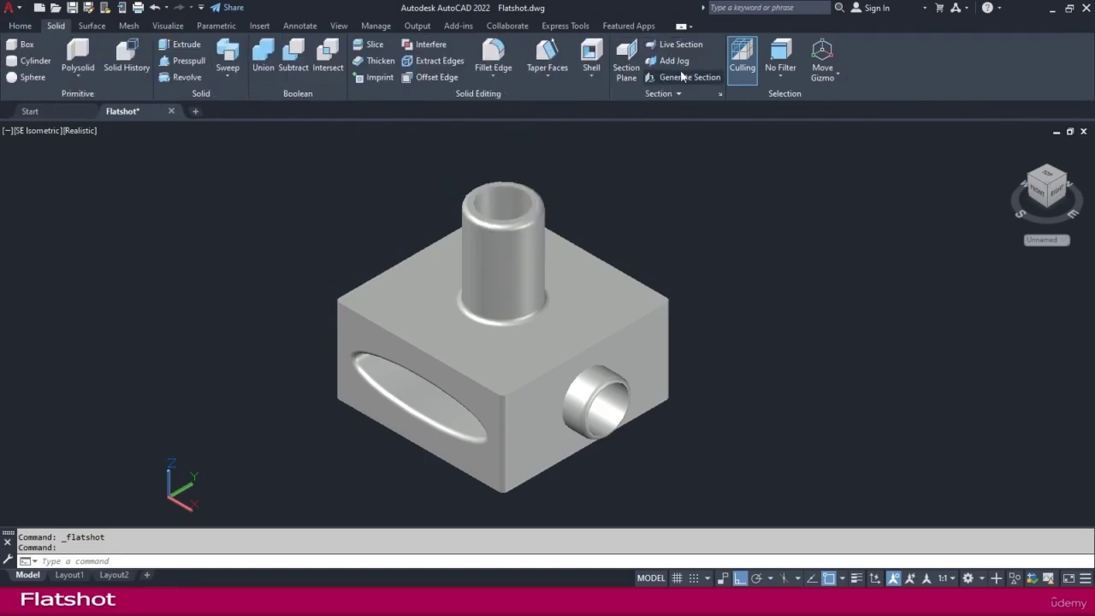
left_click(683, 94)
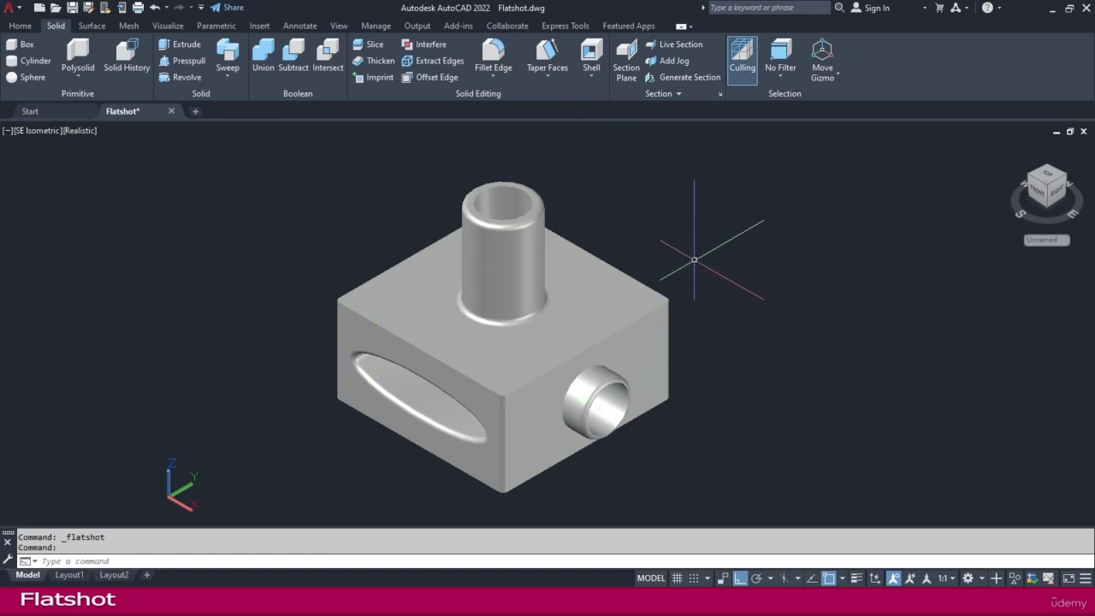
Set the Flatshot drawing to the SE Isometric view and place the solid clear of the free space beside it
middle_click_drag(694, 259, 641, 261)
left_click(456, 304)
key("Escape")
left_click(21, 26)
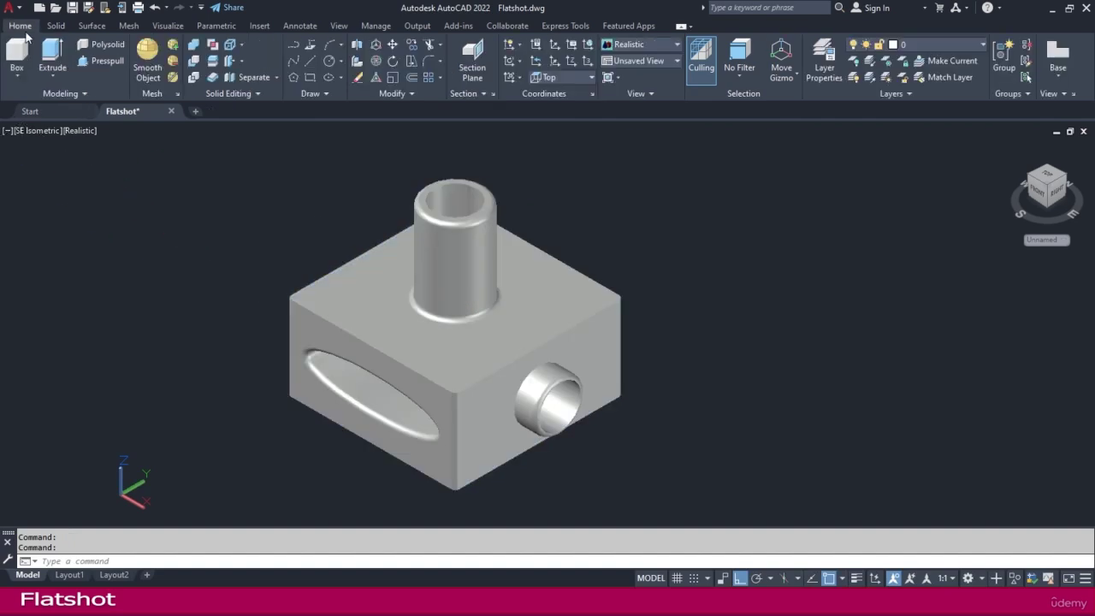
left_click(633, 61)
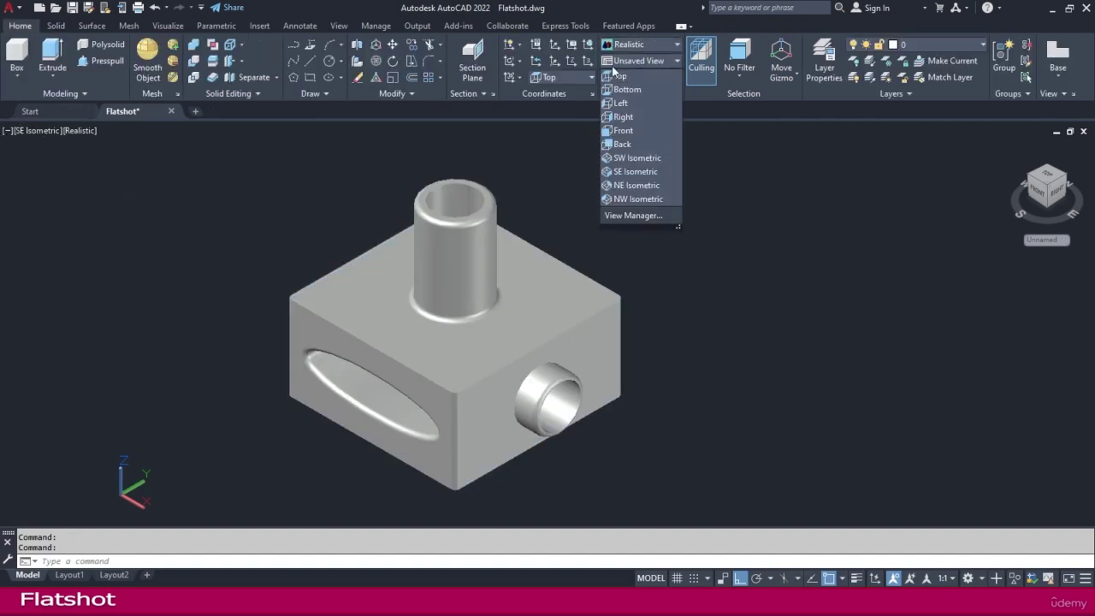
left_click(628, 179)
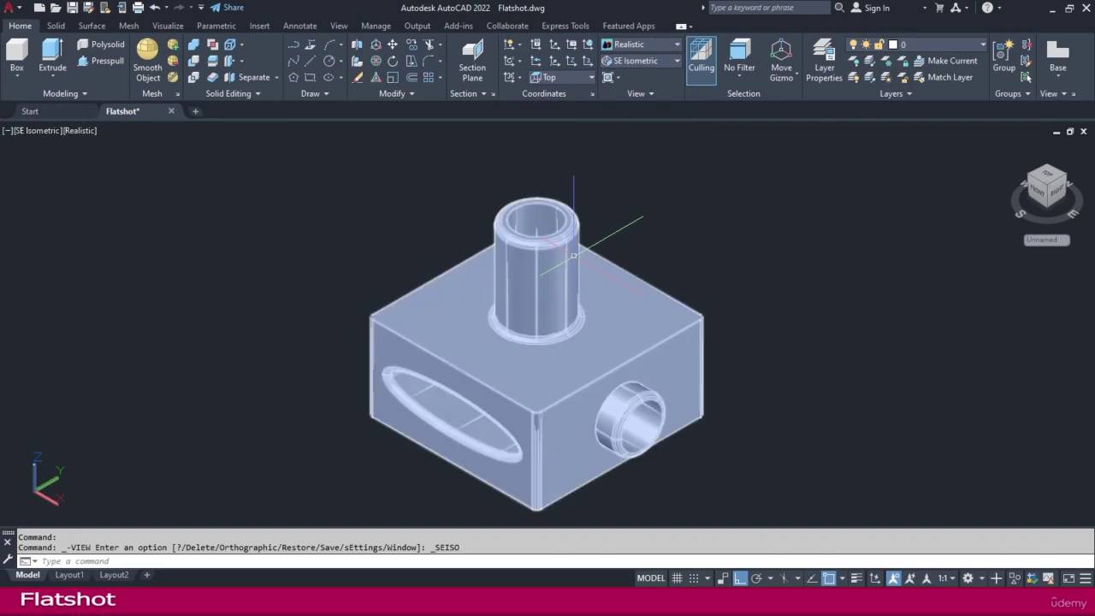
middle_click_drag(670, 275, 570, 263)
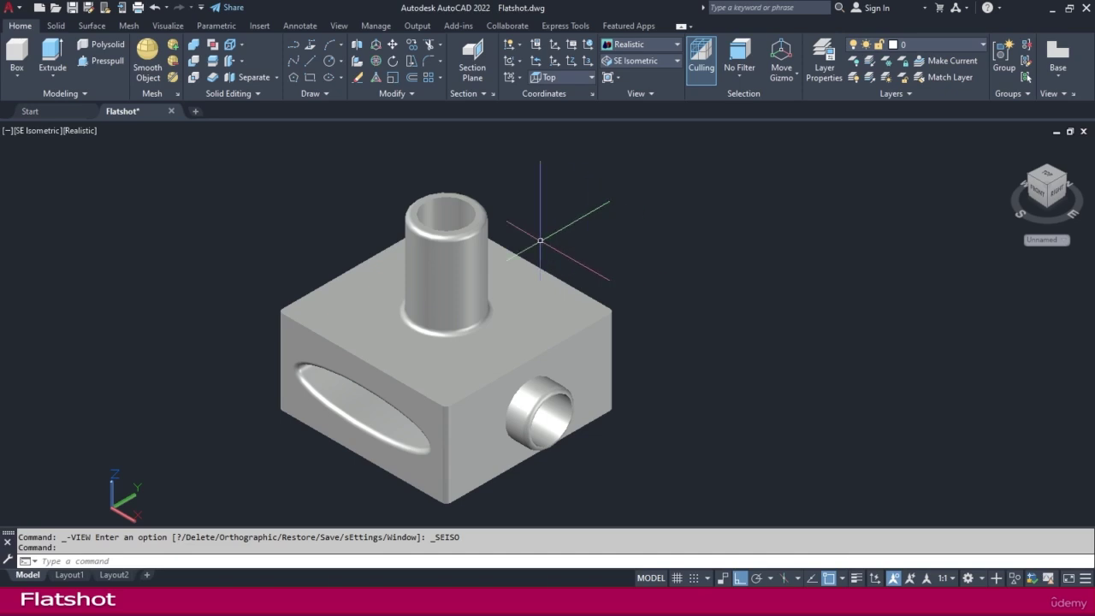
Create a Flatshot of the solid as a new block, with tangential edges included and obscured lines hidden
left_click(65, 28)
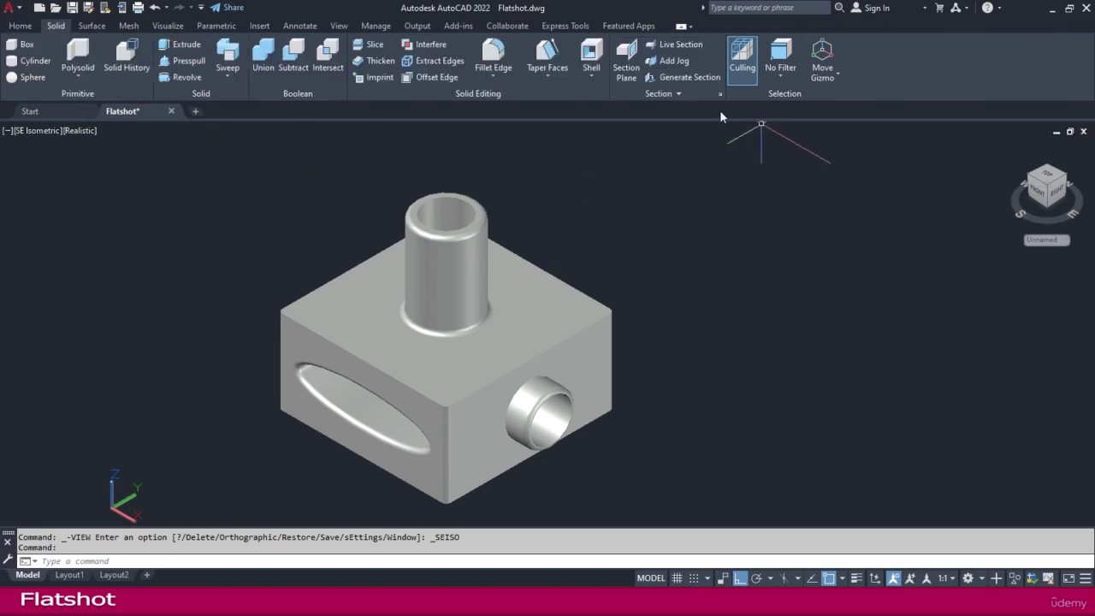
left_click(674, 94)
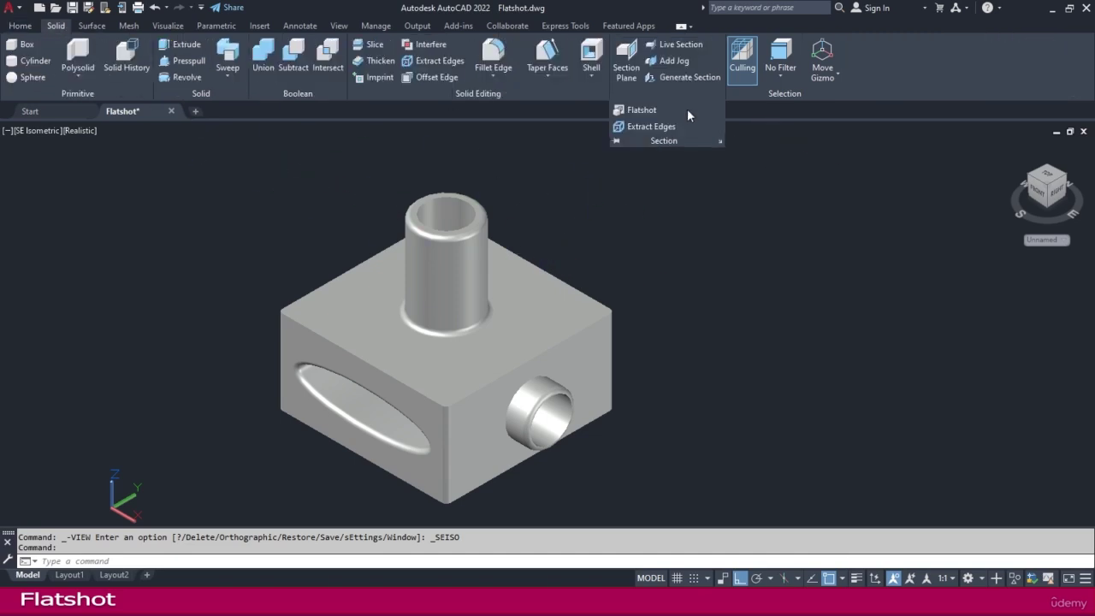
left_click(642, 112)
left_click_drag(550, 114, 817, 141)
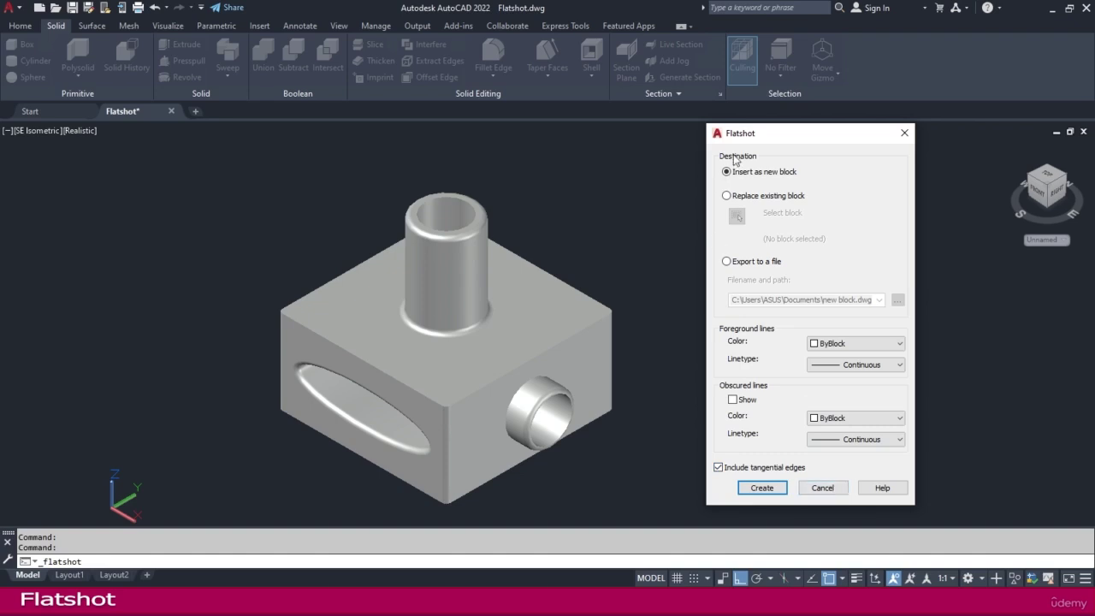
left_click(761, 488)
Insert the flatshot block beside the solid with X and Y scale factors of 1 and a rotation angle of 0
scroll(676, 342, "down", 3)
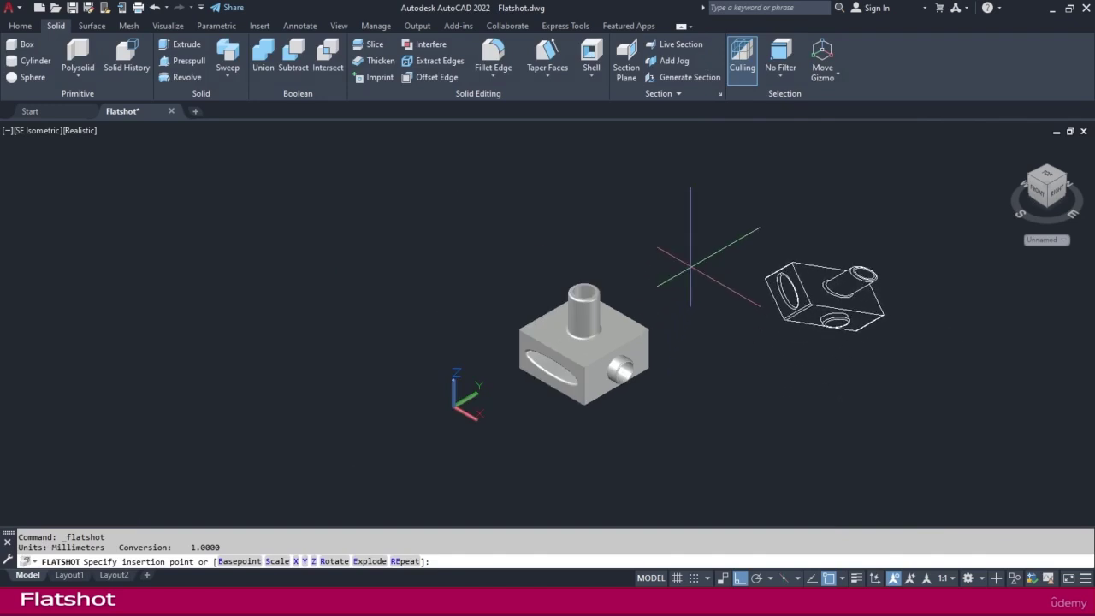
left_click(690, 268)
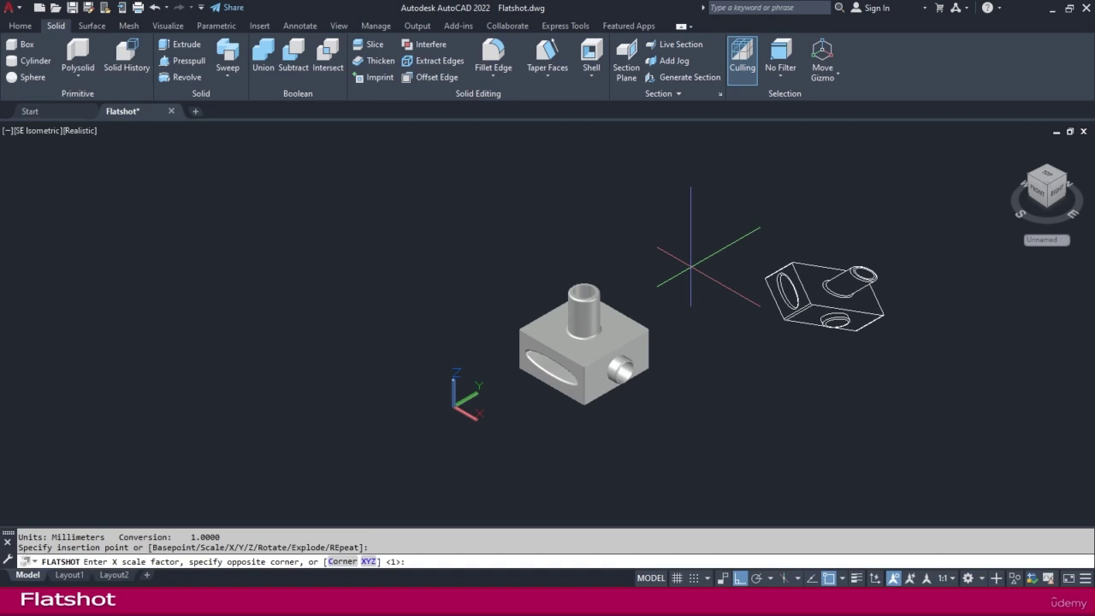
key("Return")
key("Return")
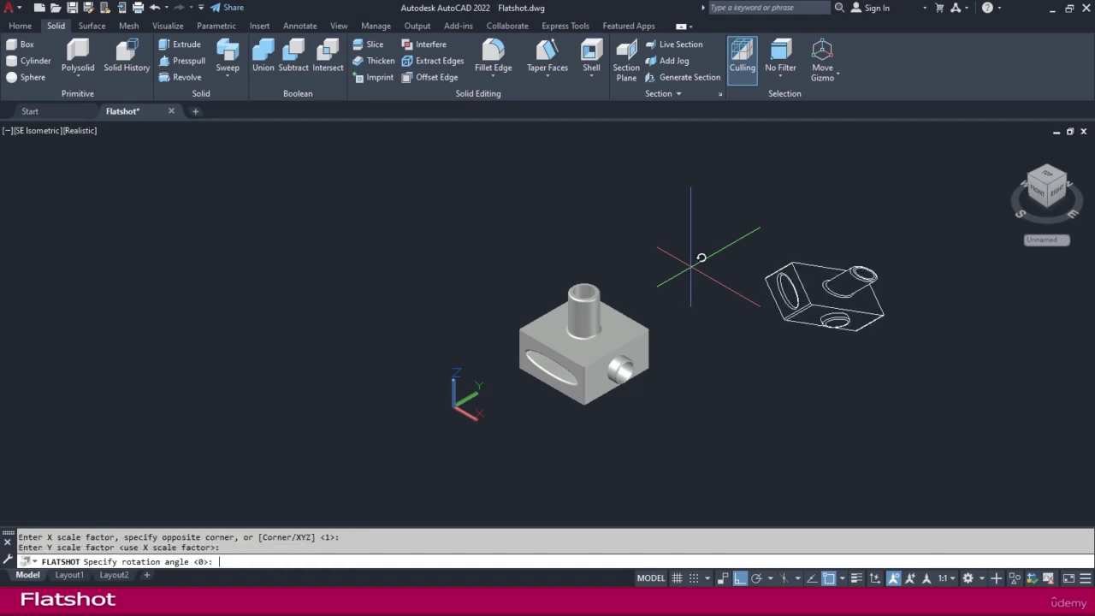
key("Return")
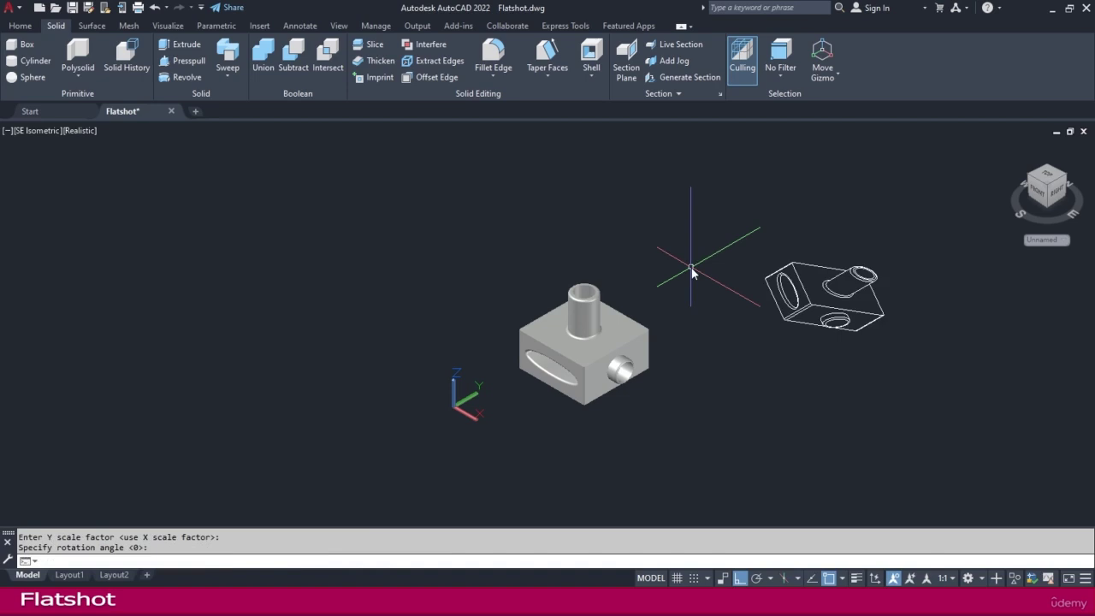
Compare the flatshot block with the solid in the Top view and again in the SE Isometric view
scroll(915, 308, "up", 2)
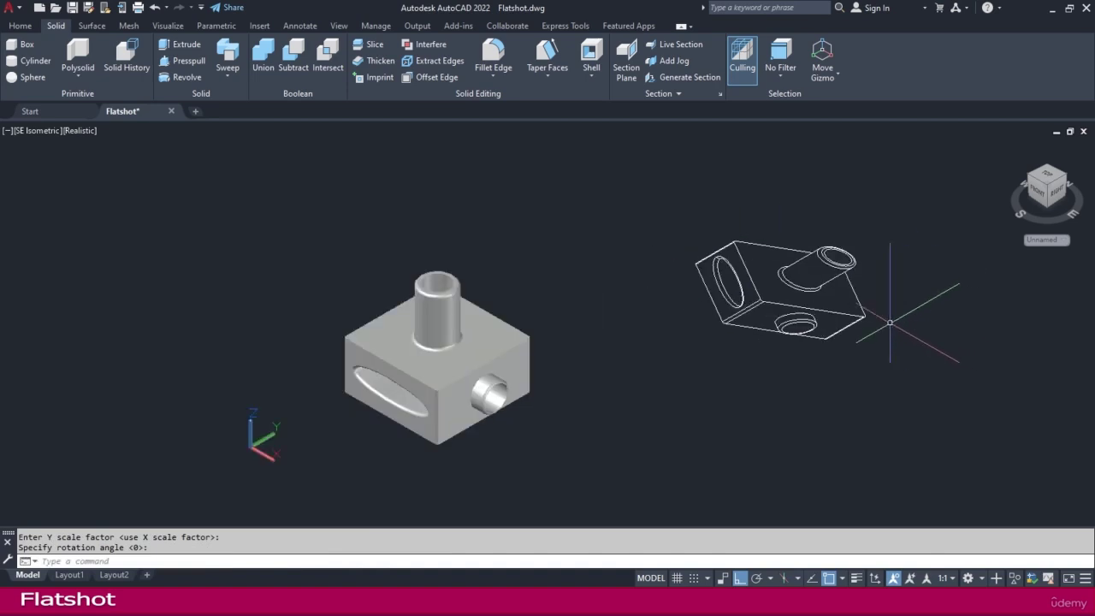
left_click(20, 25)
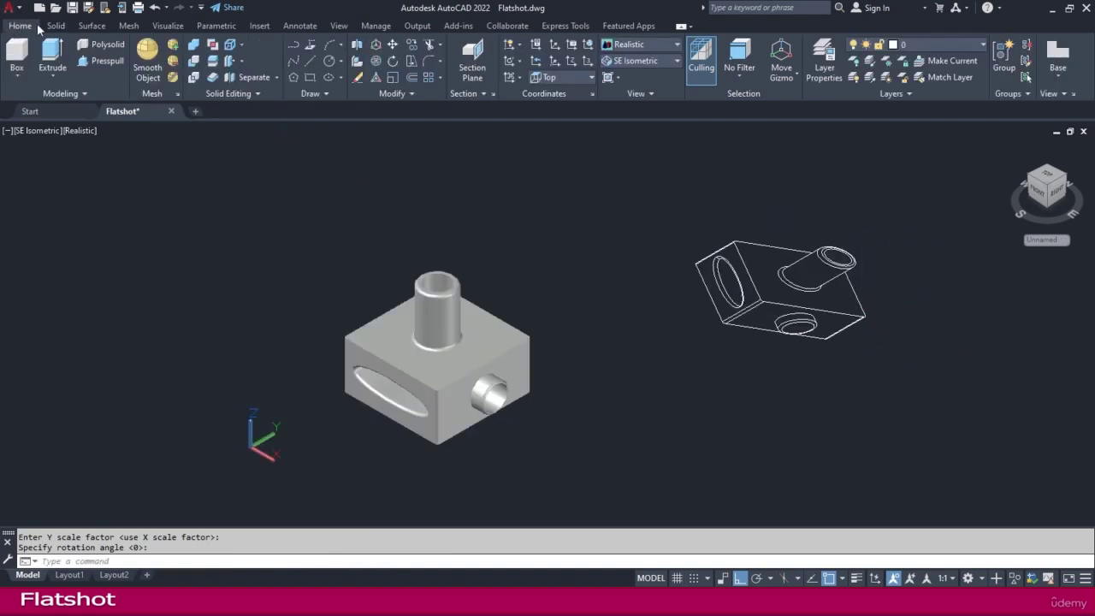
left_click(635, 61)
left_click(634, 76)
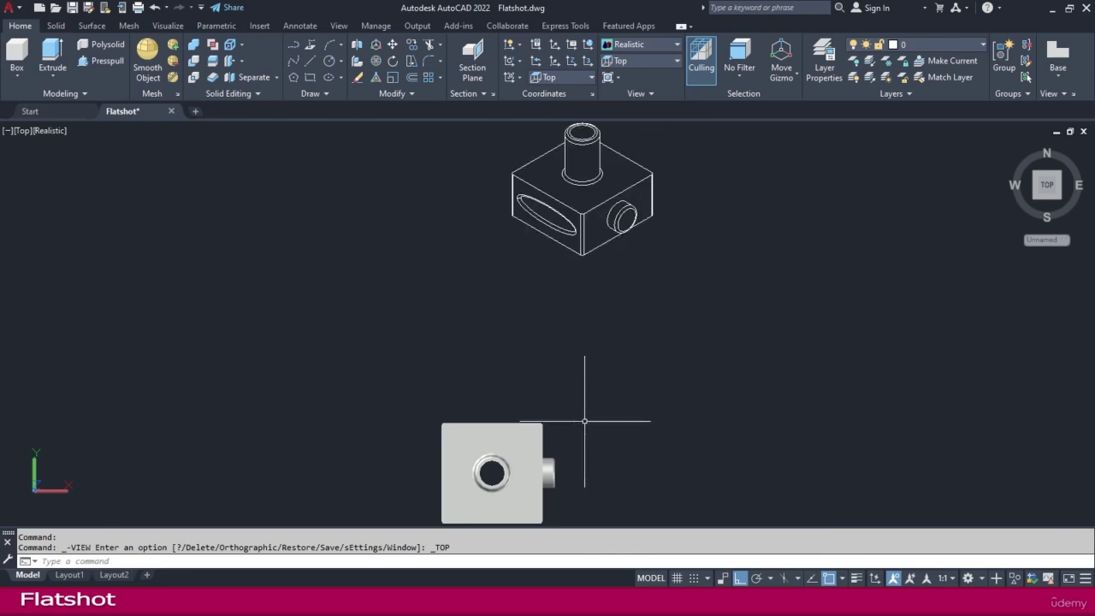
left_click(647, 59)
left_click(643, 176)
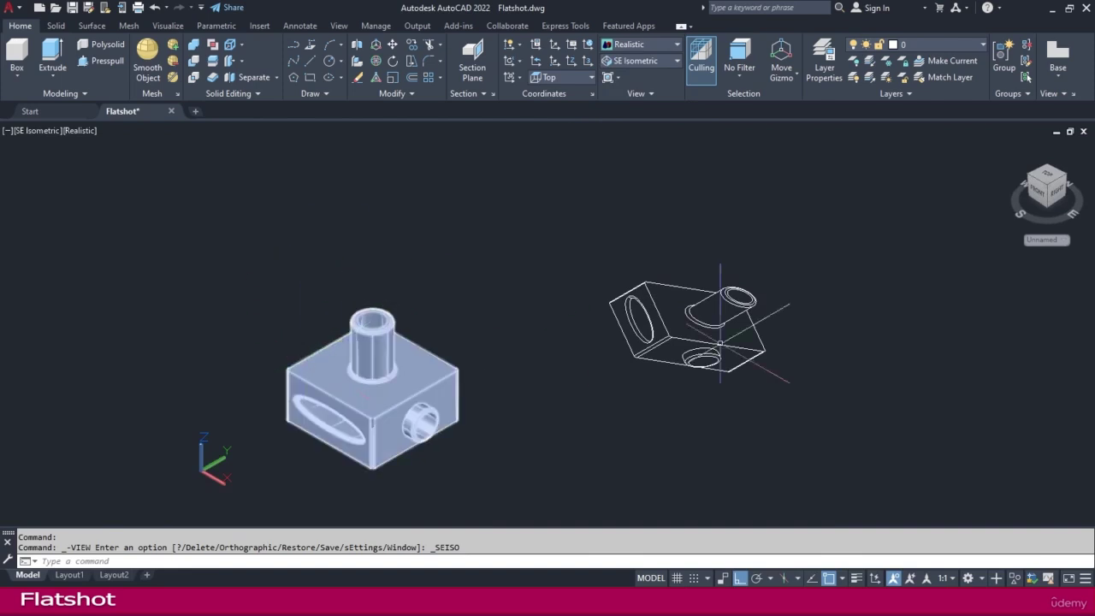
Switch the drawing to the Top view and select the flatshot block
left_click(635, 60)
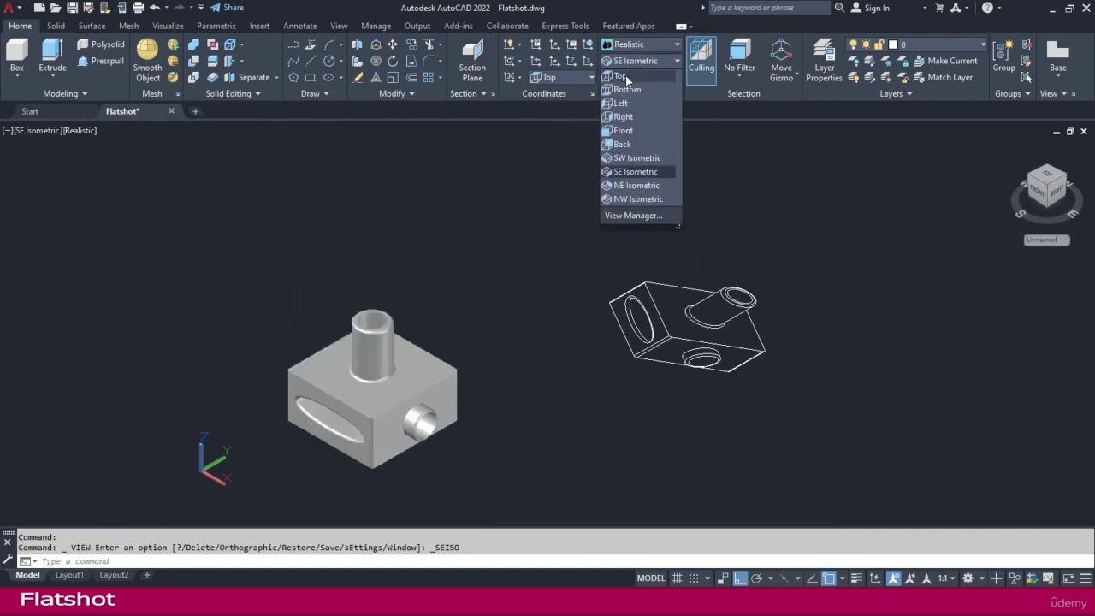
left_click(626, 76)
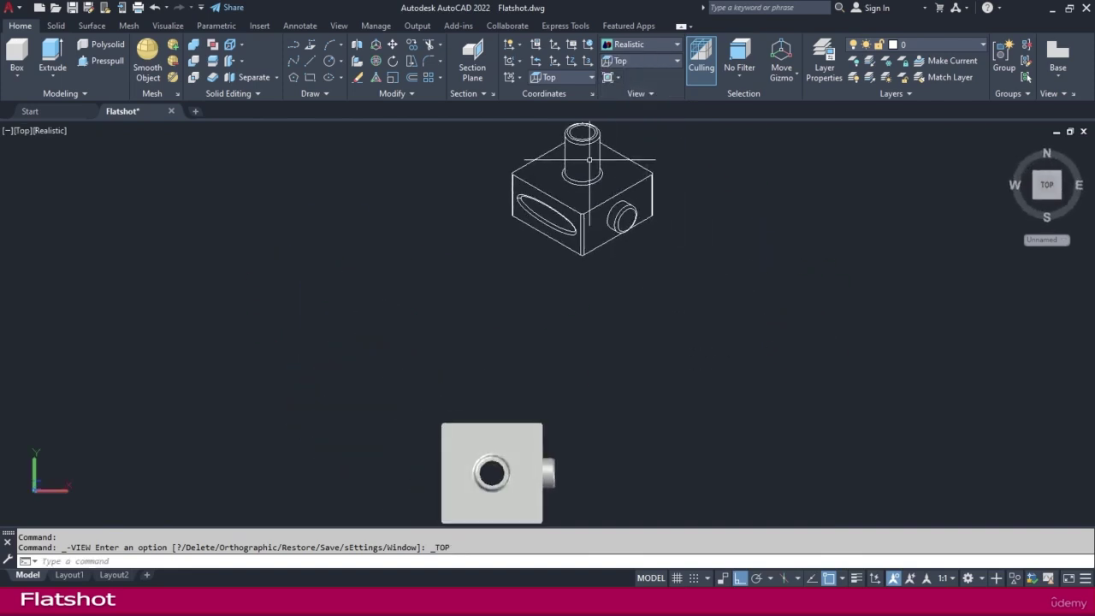
middle_click_drag(588, 159, 552, 217)
left_click(596, 178)
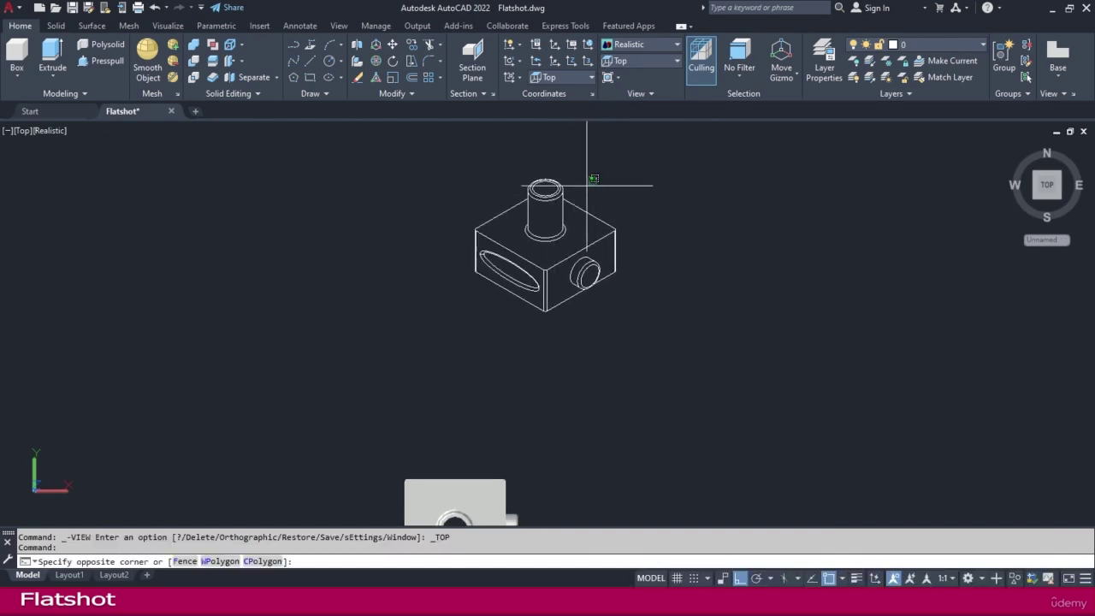
left_click(565, 199)
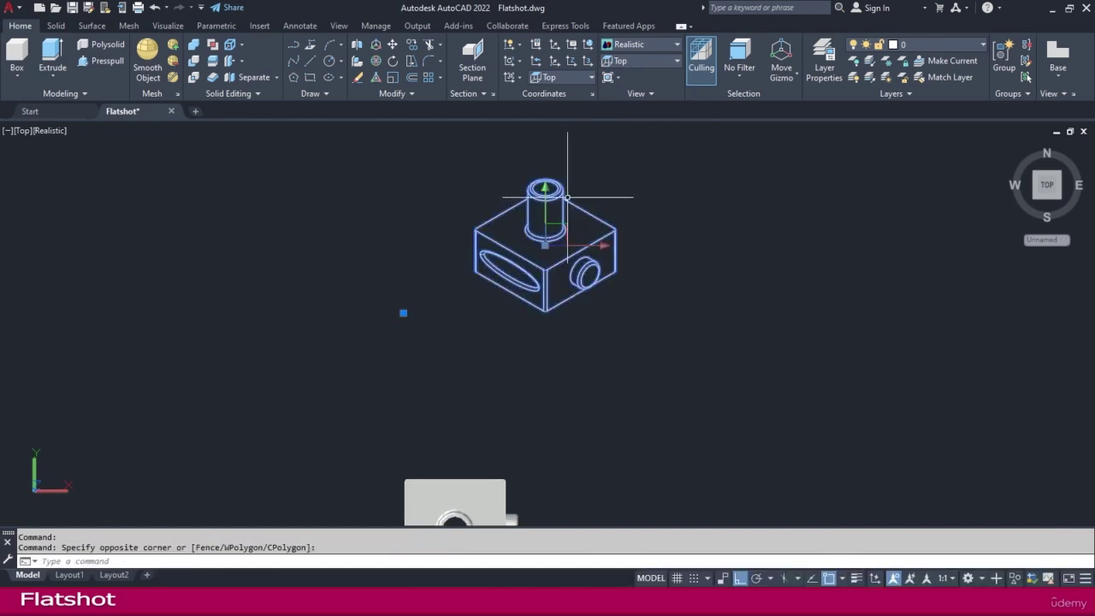
left_click(590, 189)
left_click(547, 210)
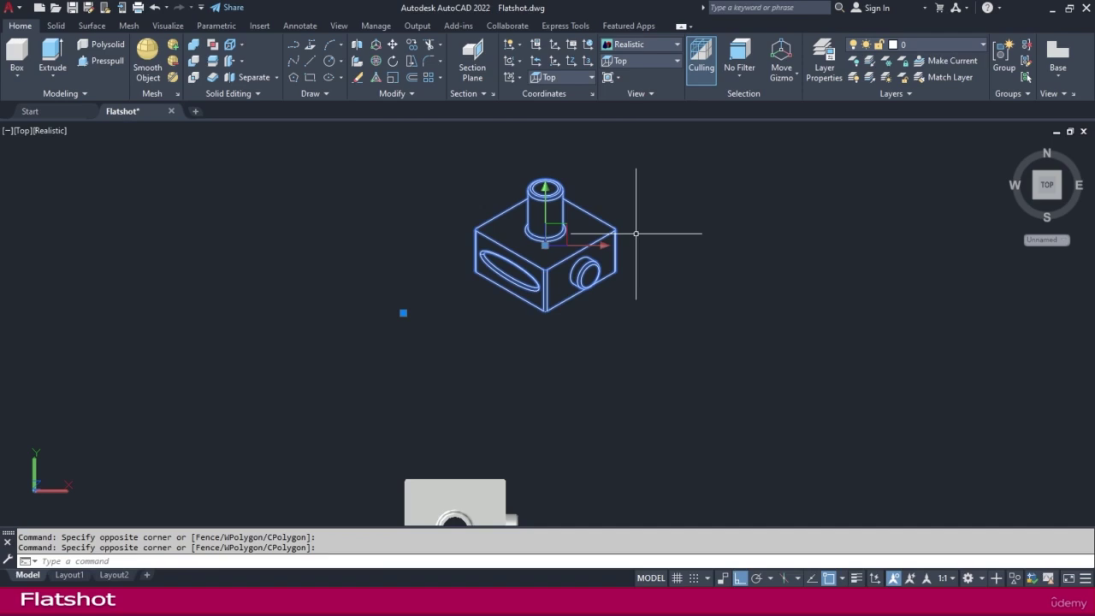
Explode the isometric flatshot block into individual lines and curves
type("x")
key("Return")
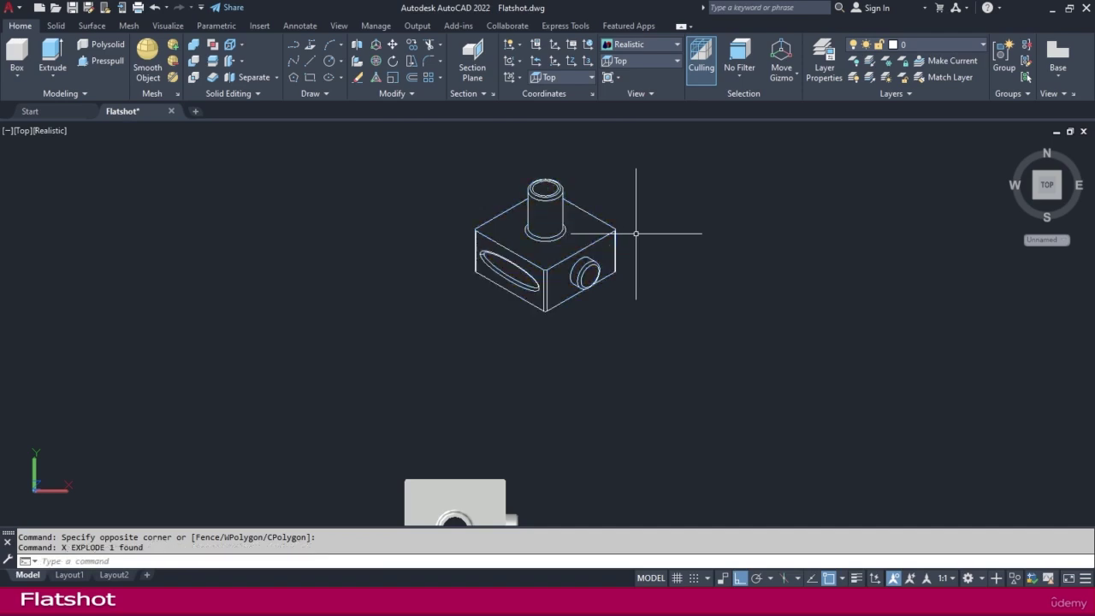
Select various edges of the exploded isometric outline to check whether they are separate objects, and clear each selection
left_click(610, 201)
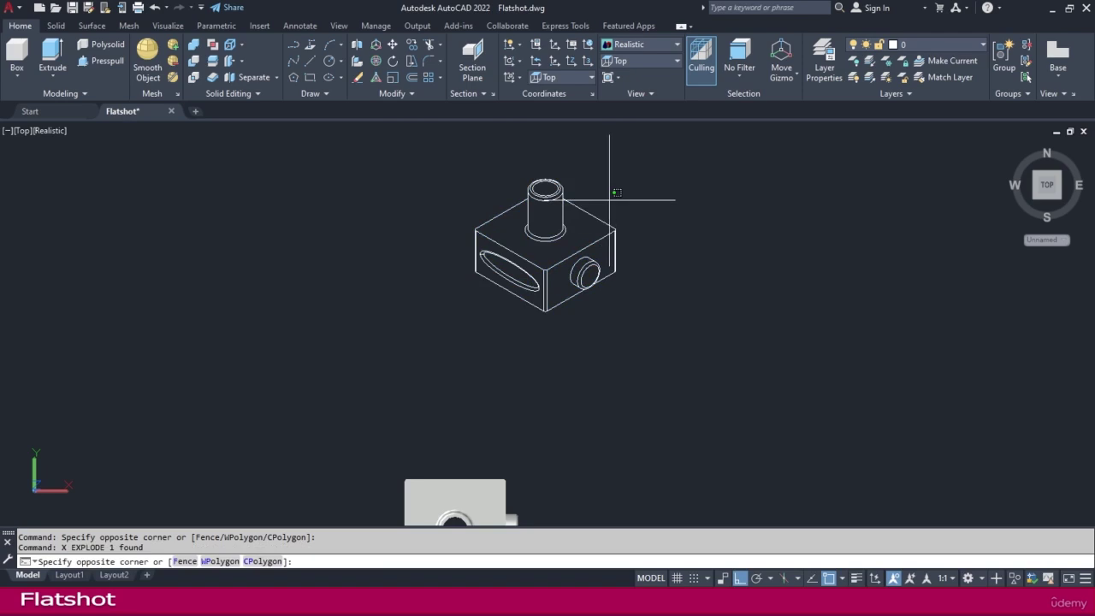
left_click(578, 217)
scroll(579, 216, "up", 3)
left_click(594, 248)
left_click(587, 281)
left_click(478, 242)
left_click(390, 178)
key("Escape")
left_click(485, 199)
left_click(465, 201)
key("Escape")
scroll(465, 200, "down", 4)
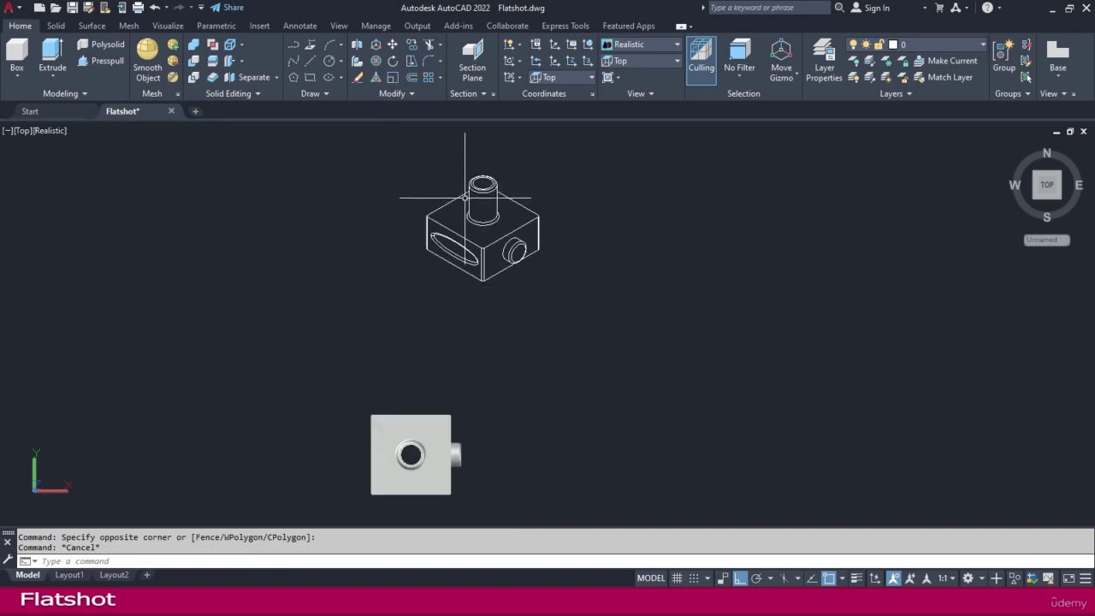
middle_click_drag(510, 360, 505, 333)
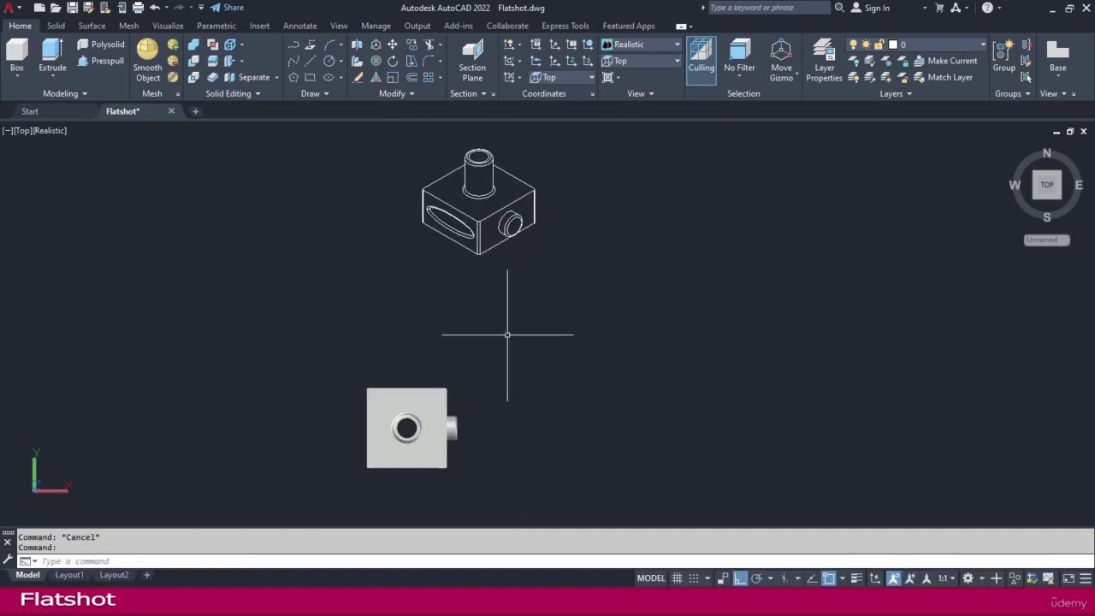
Create a Flatshot of the Top view as a new block with green foreground lines, obscured lines hidden and tangential edges included
left_click(633, 62)
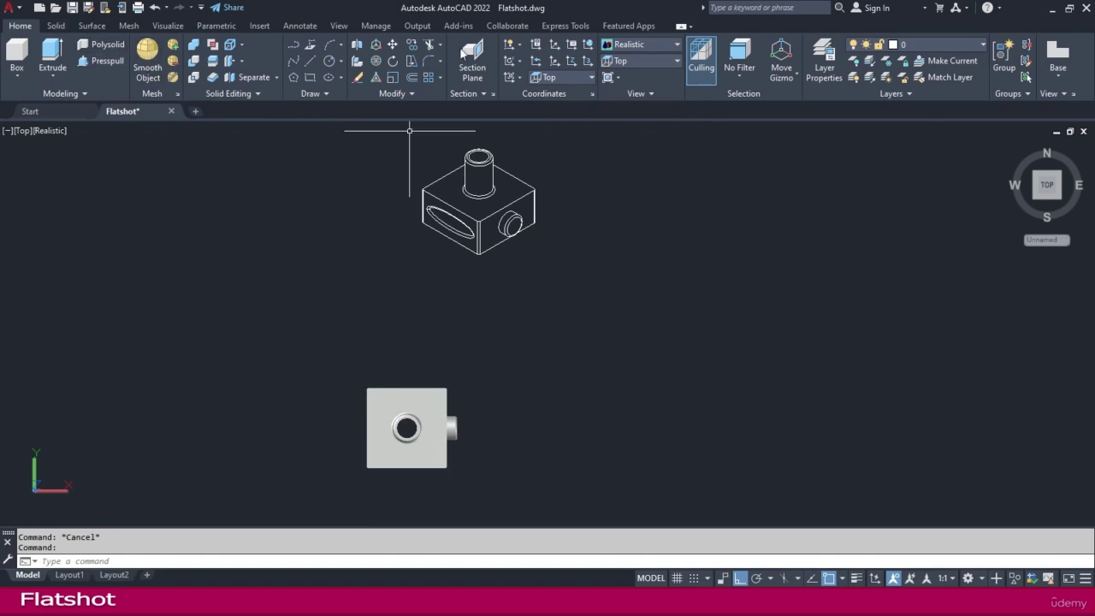
left_click(479, 93)
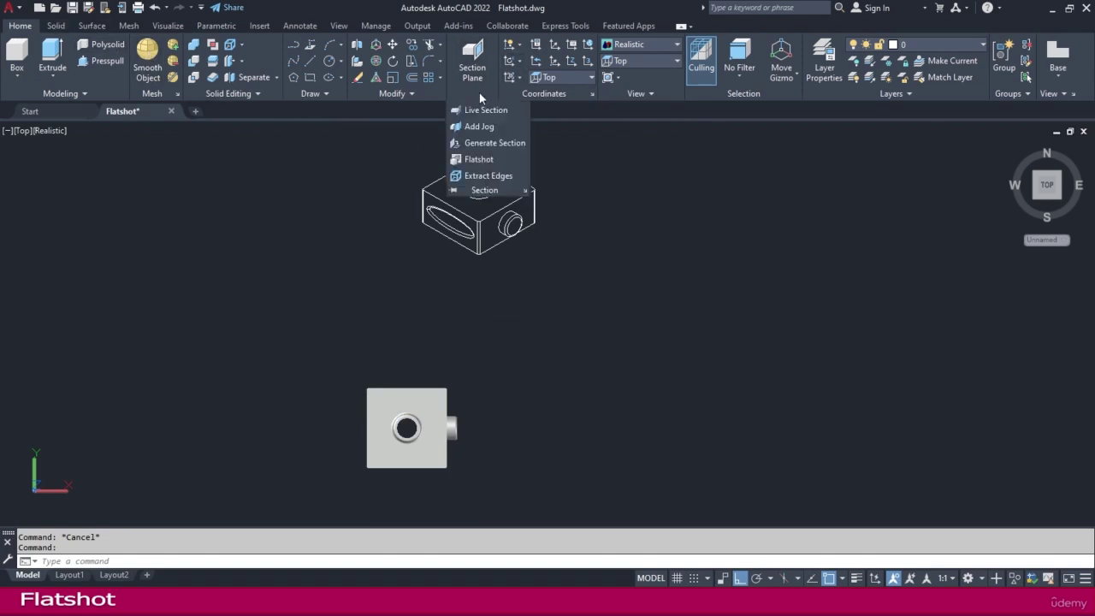
left_click(479, 159)
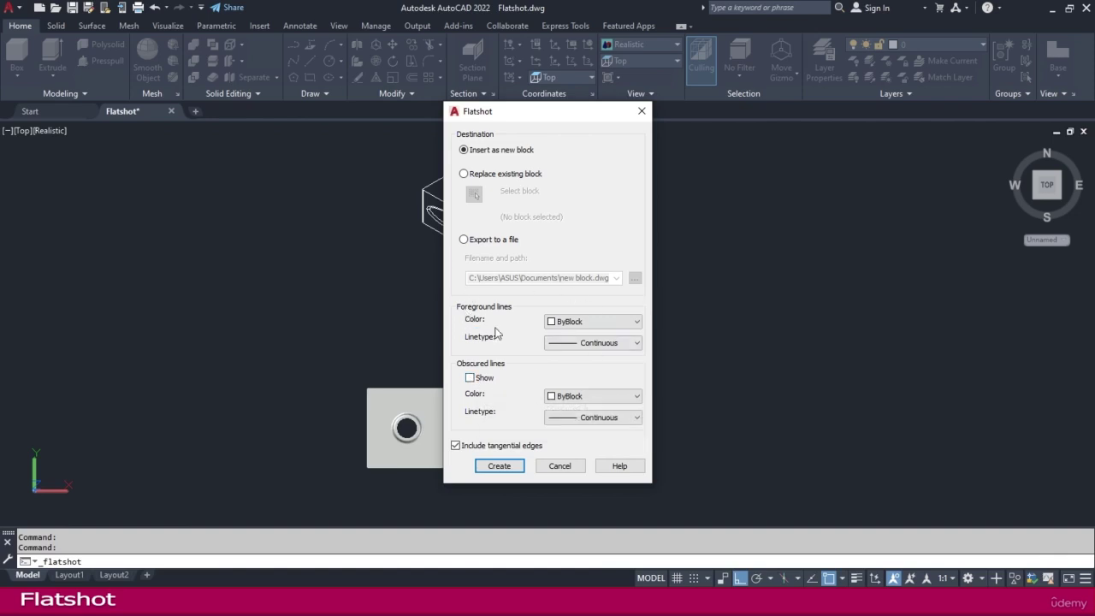
left_click(601, 323)
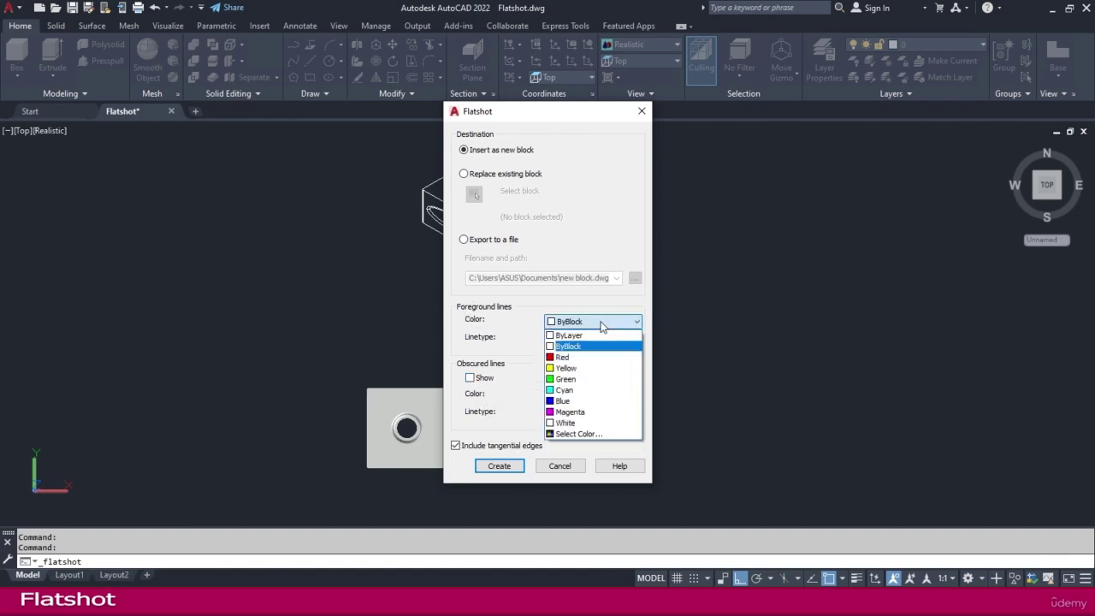
left_click(569, 379)
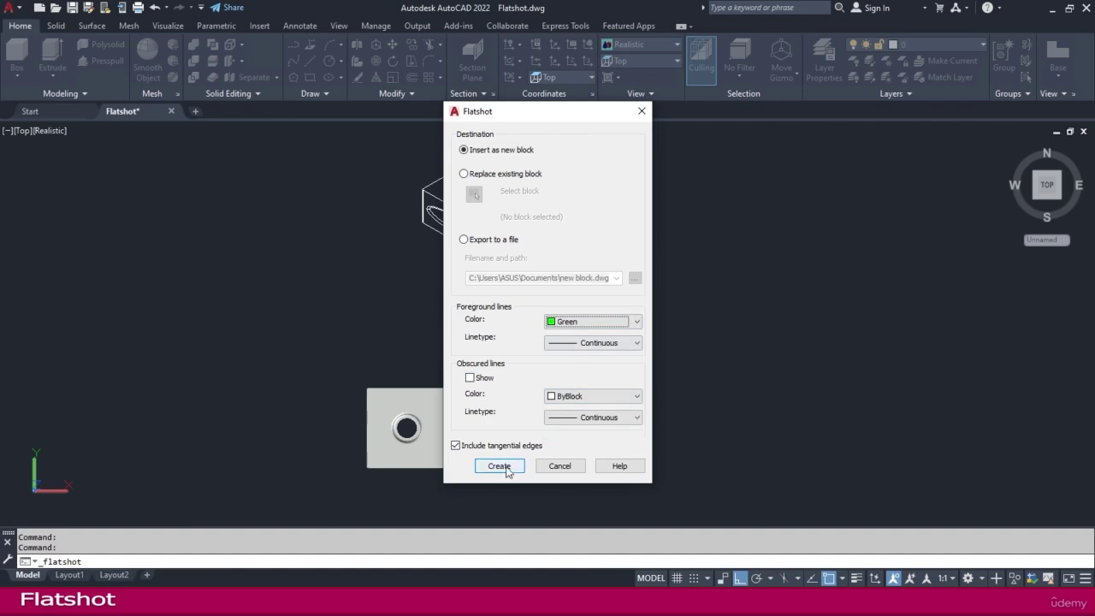
left_click(589, 323)
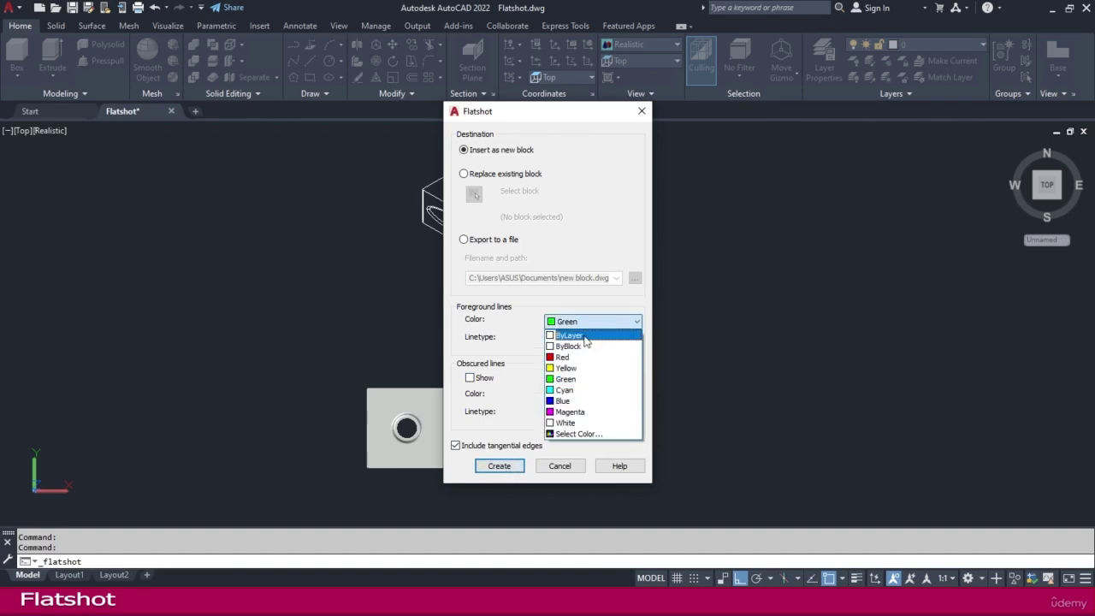
left_click(620, 224)
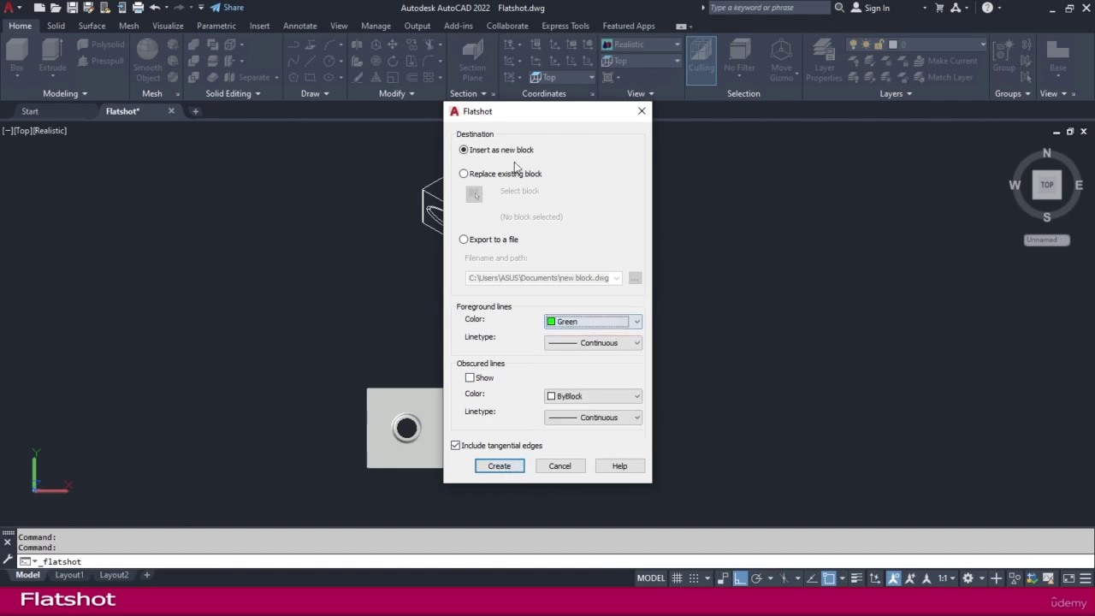
left_click(500, 467)
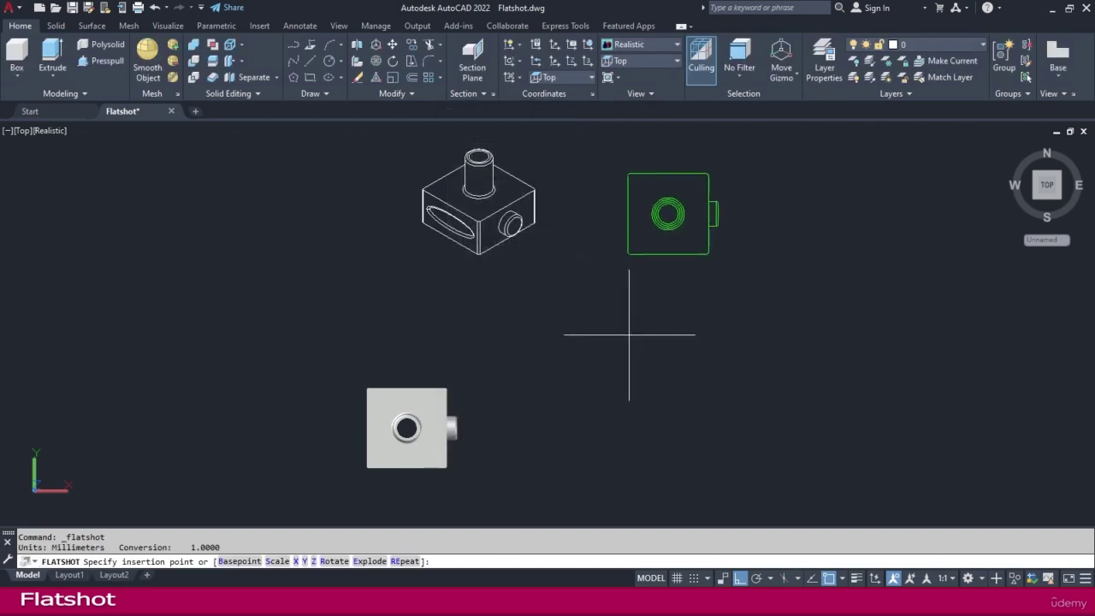
Insert the green top-view block beside the isometric outline with X and Y scale factors of 1 and rotation 0, and compare it with the solid
left_click(630, 325)
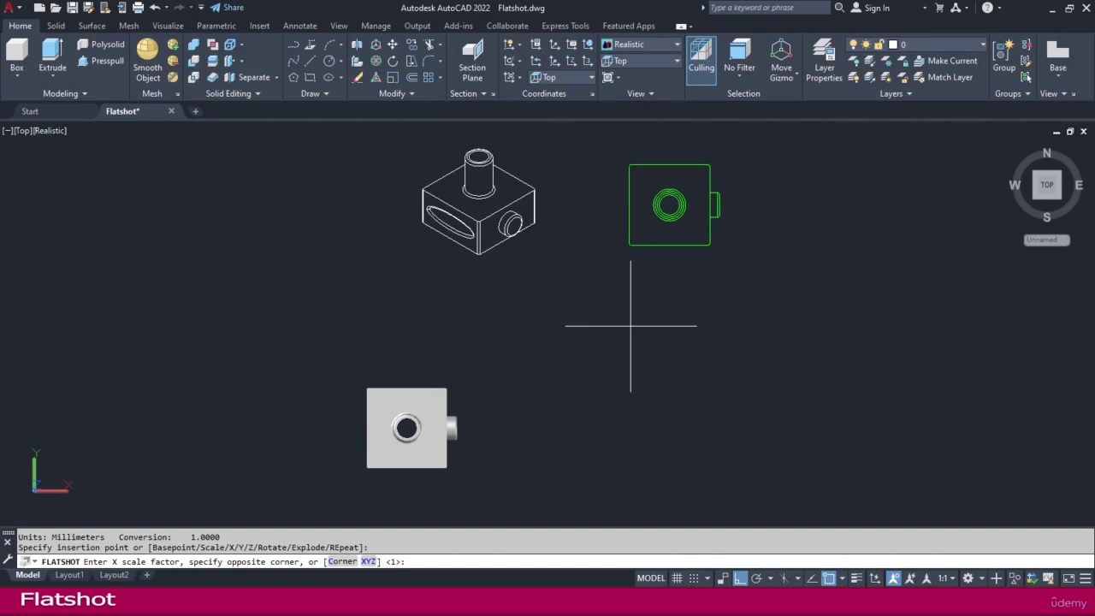
key("Return")
key("Return")
key("Return")
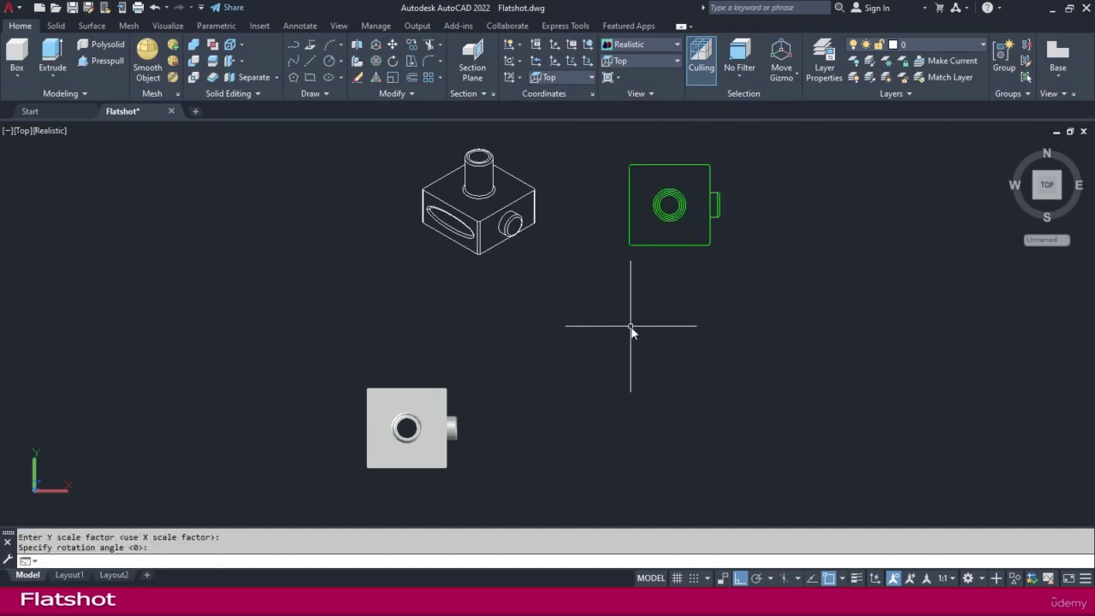
scroll(668, 235, "up", 2)
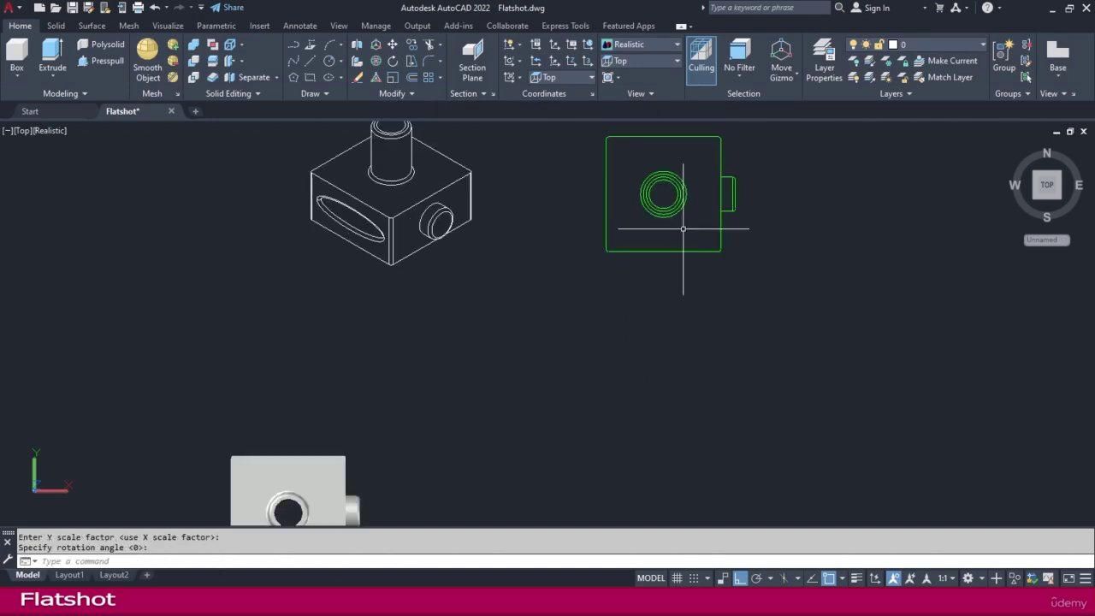
left_click(792, 232)
left_click(698, 235)
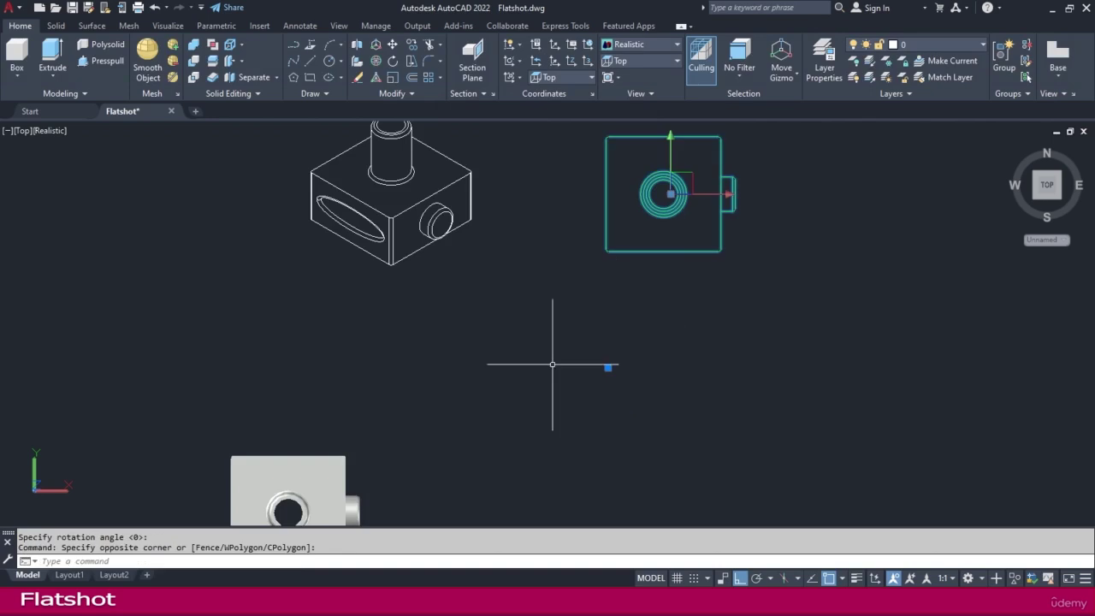
middle_click_drag(462, 423, 477, 368)
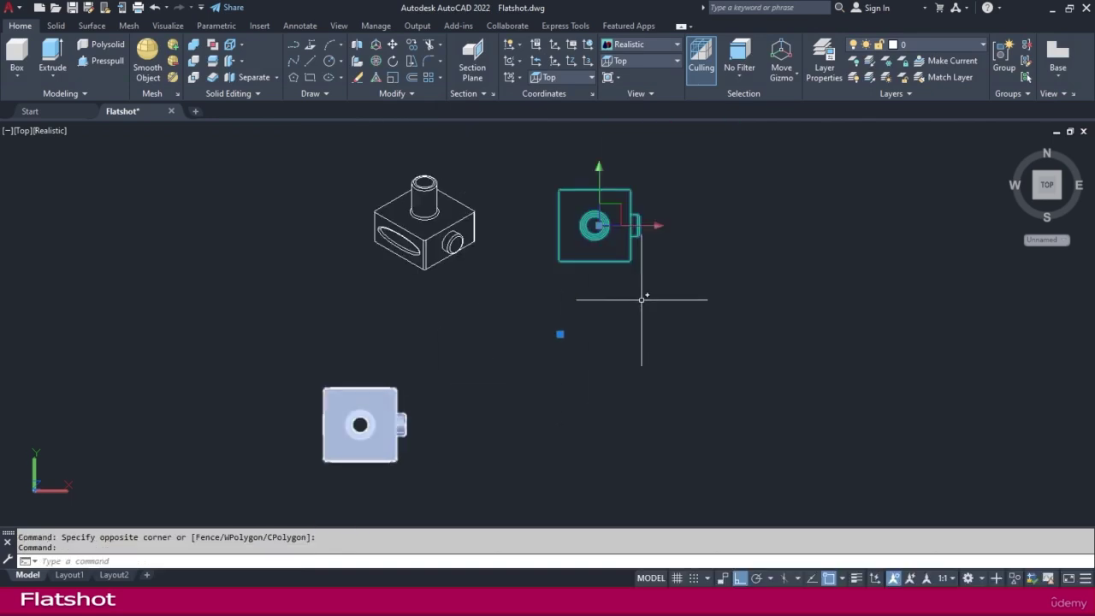
middle_click_drag(642, 299, 594, 322)
key("Escape")
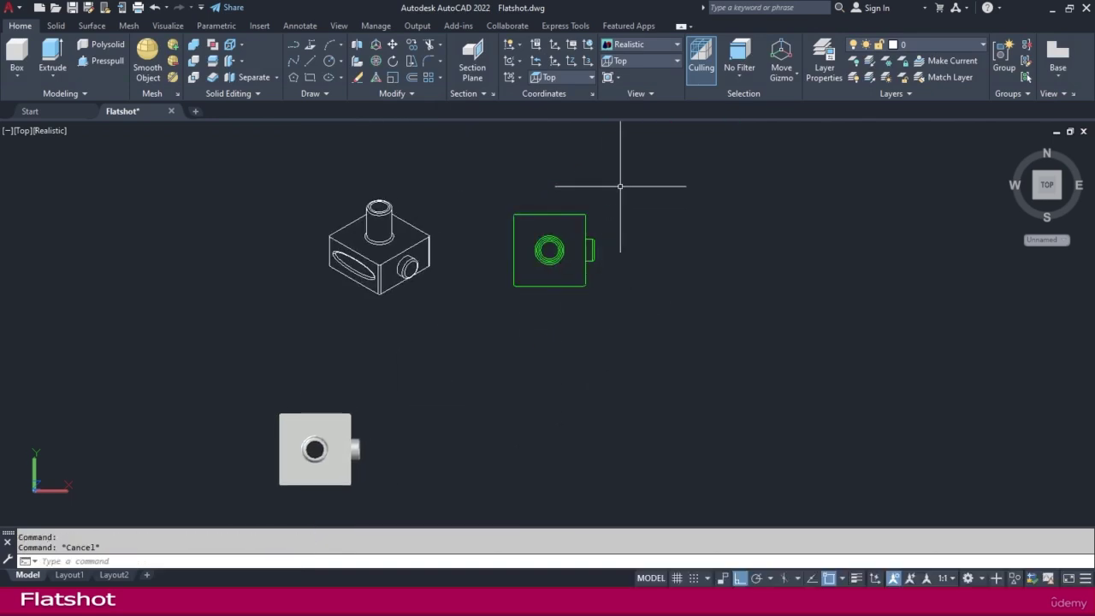
Create another Flatshot as a new block with green foreground lines, obscured lines shown in red and tangential edges included
left_click(475, 95)
left_click(490, 162)
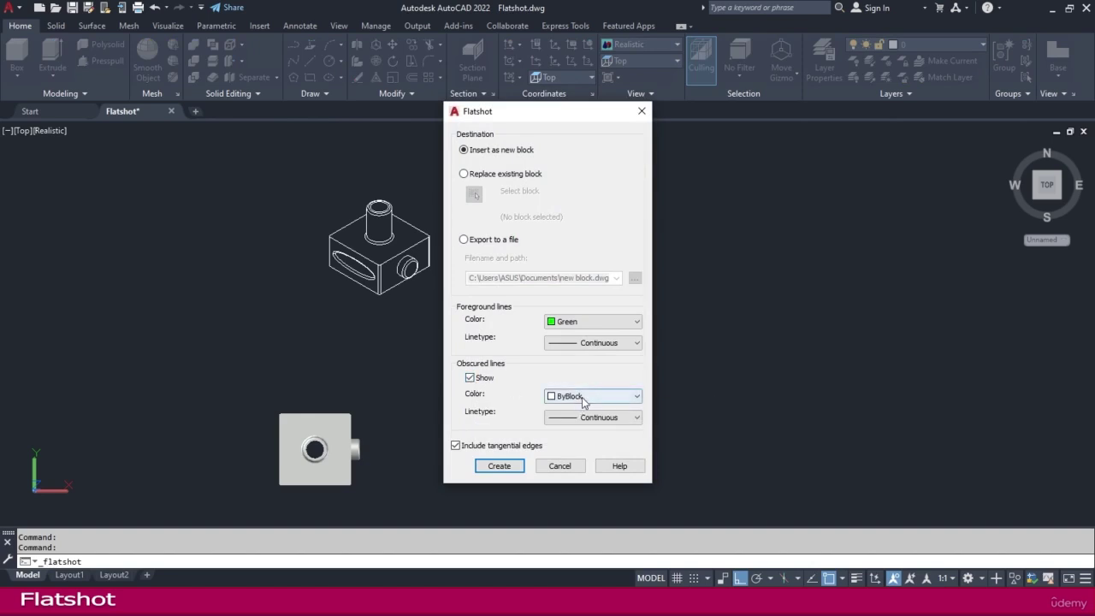
left_click(584, 402)
left_click(566, 432)
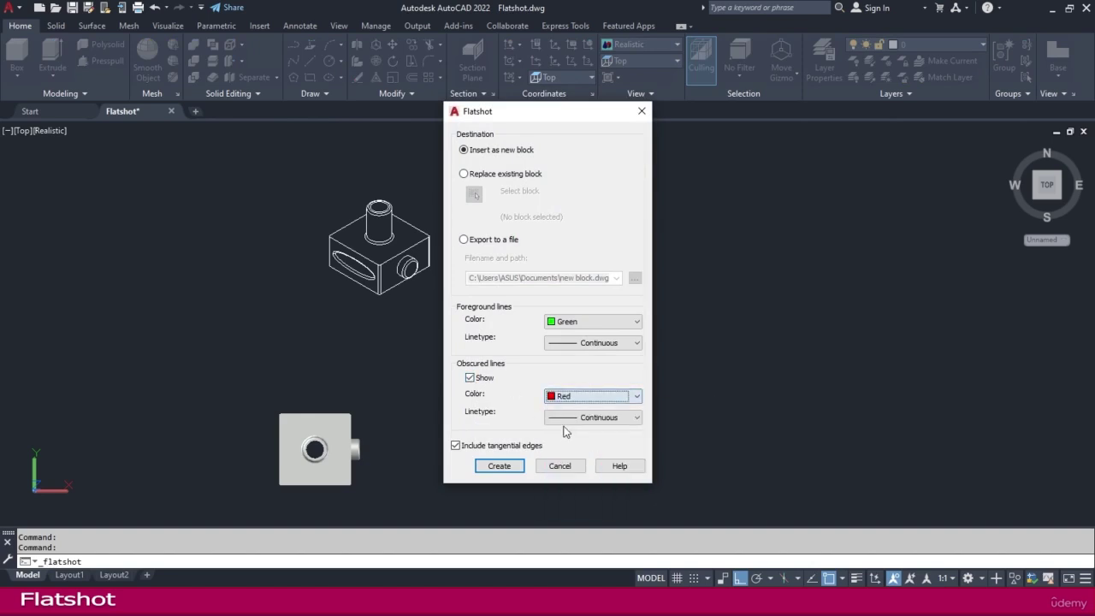
left_click(500, 466)
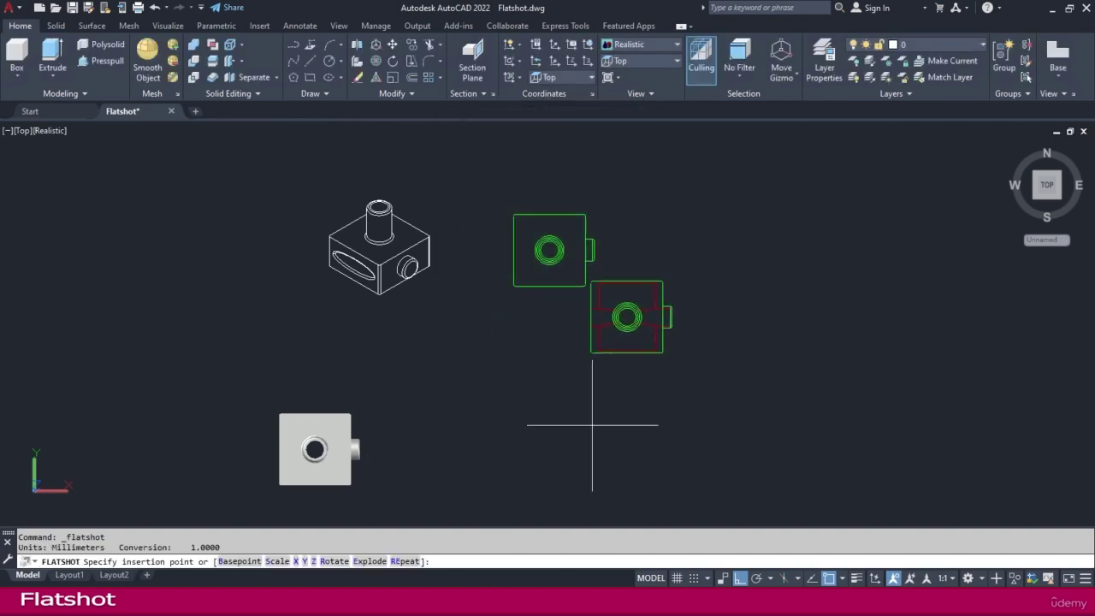
Insert the block with red obscured lines below the first green block, using X and Y scale factors of 1 and a rotation angle of 0
left_click(518, 451)
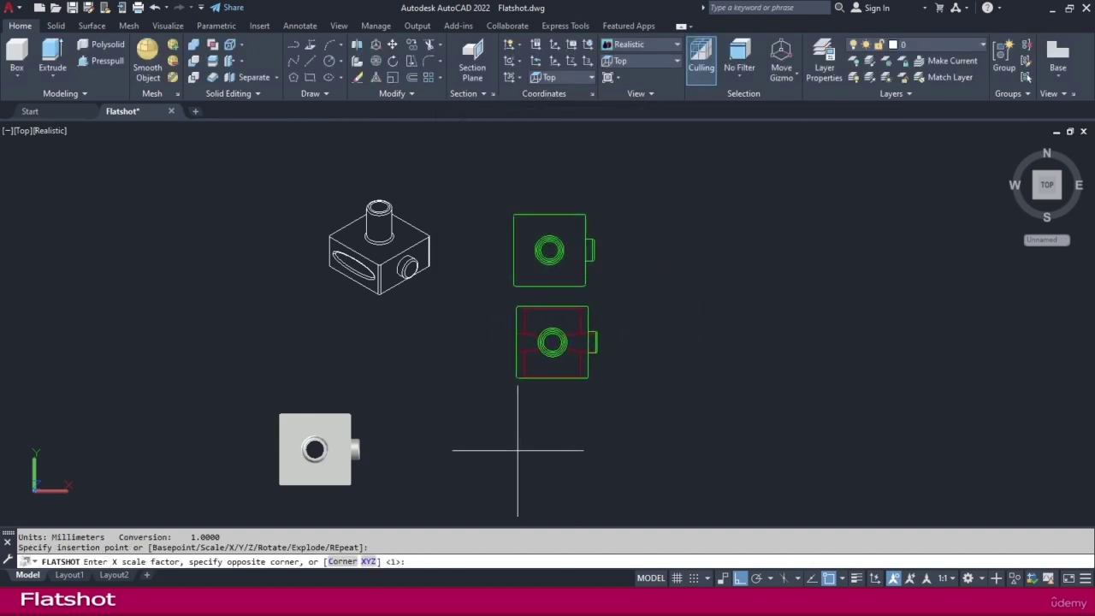
key("Return")
key("Return")
key("Return")
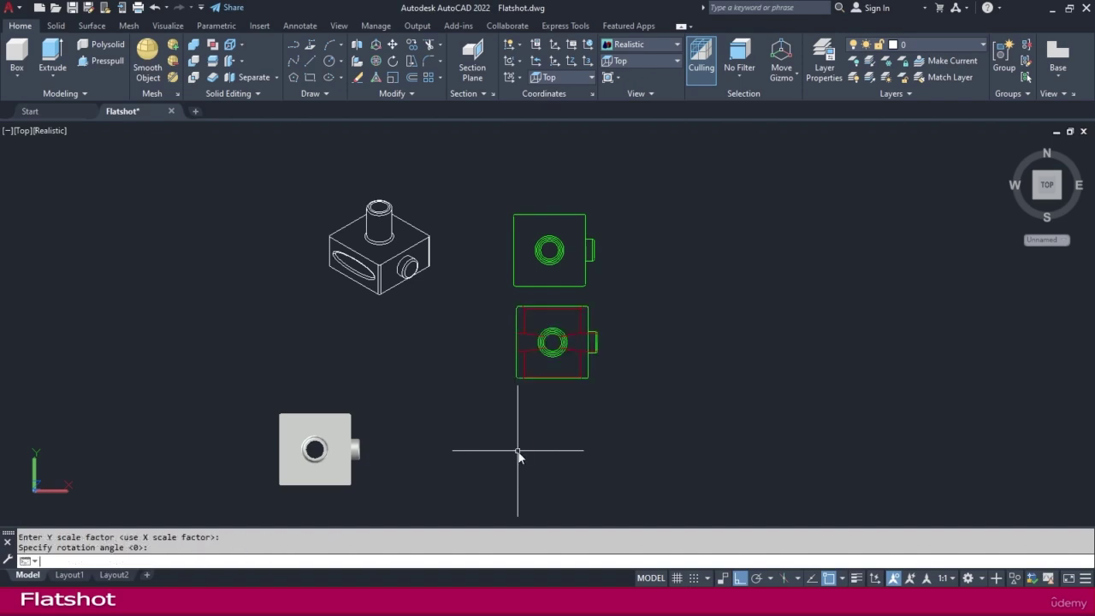
scroll(574, 328, "up", 5)
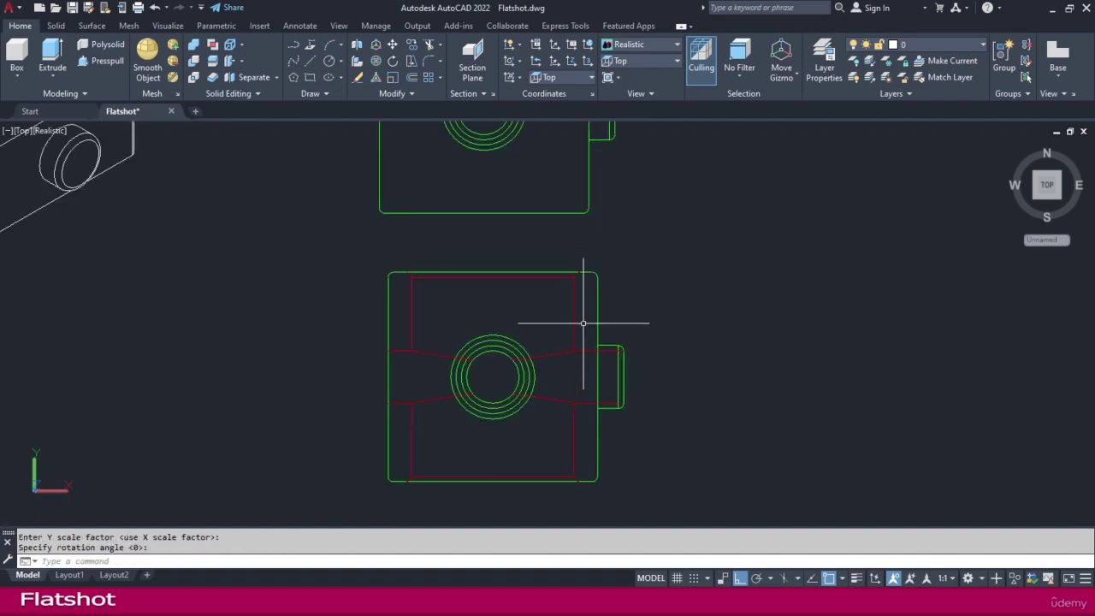
key("Return")
scroll(561, 342, "down", 5)
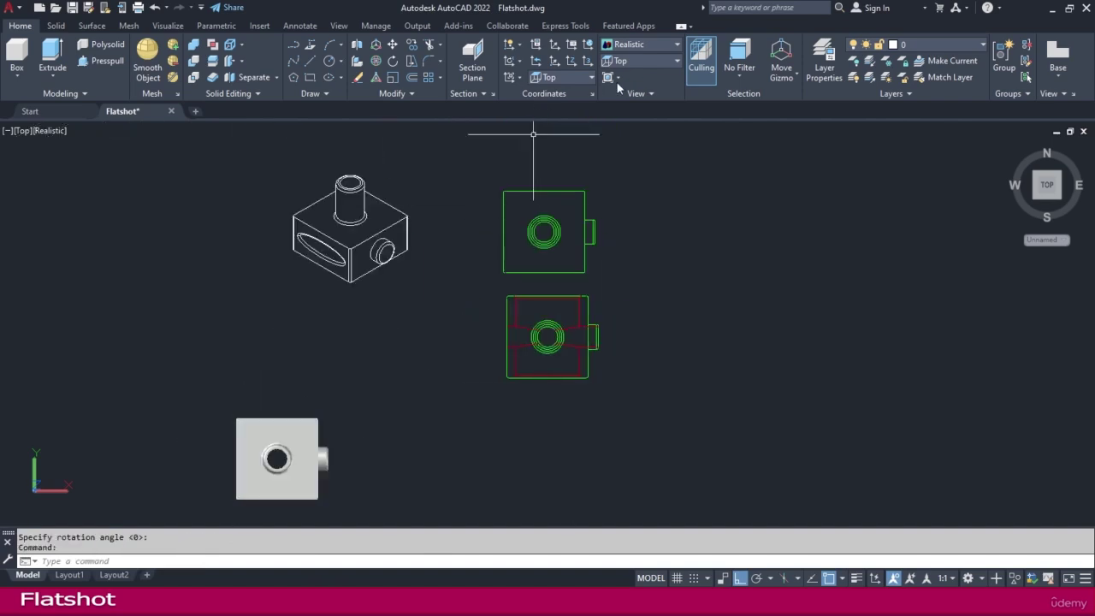
Switch the drawing's visual style to 2D Wireframe to compare the solid's hidden edges with the flatshot blocks
left_click(633, 50)
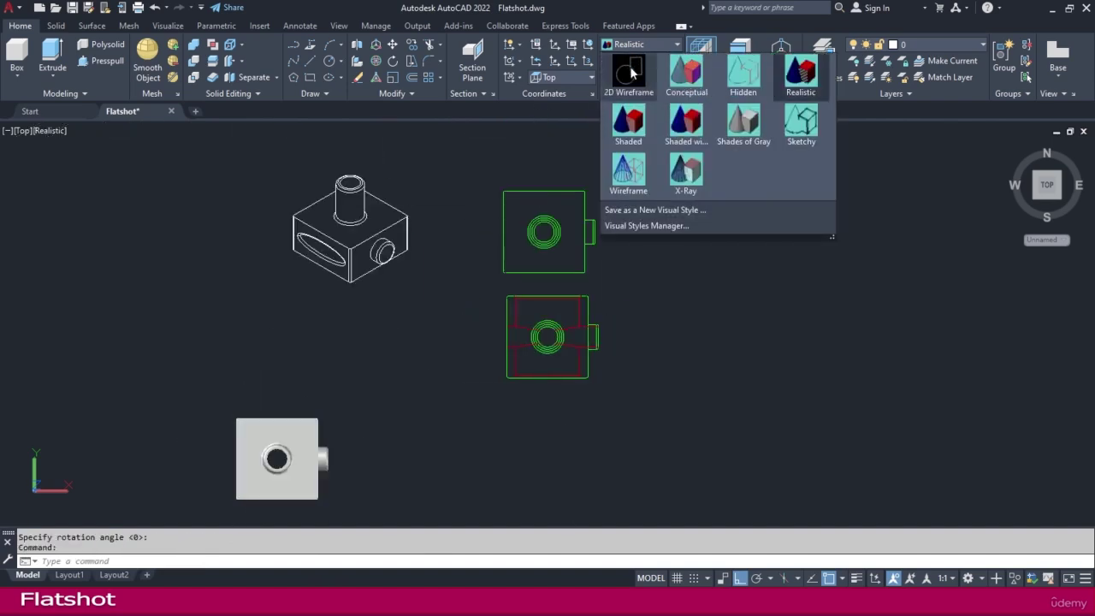
left_click(633, 75)
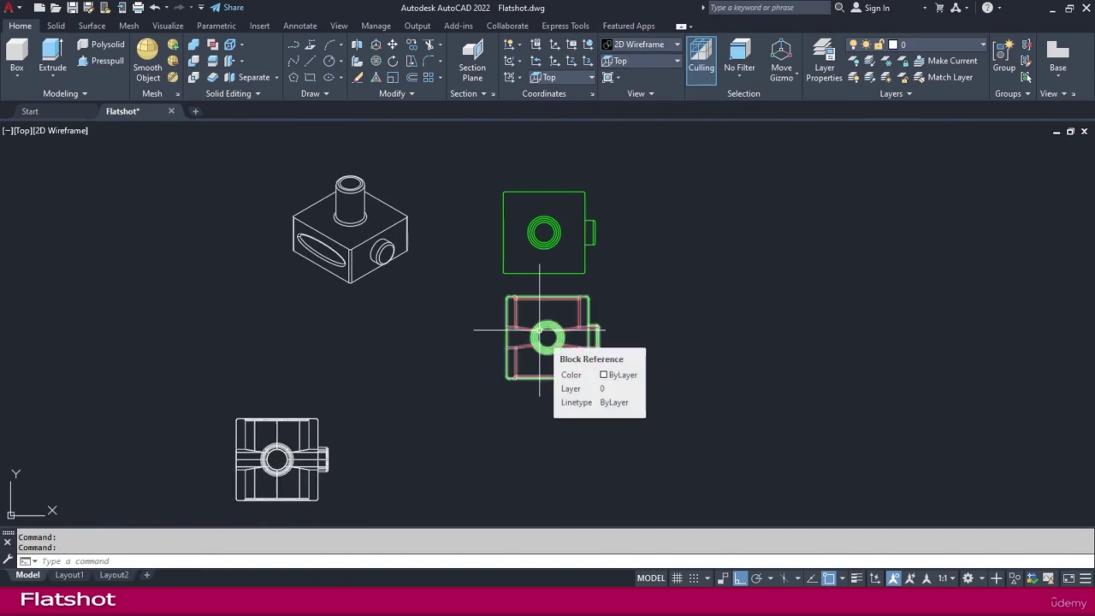
middle_click_drag(388, 347, 379, 364)
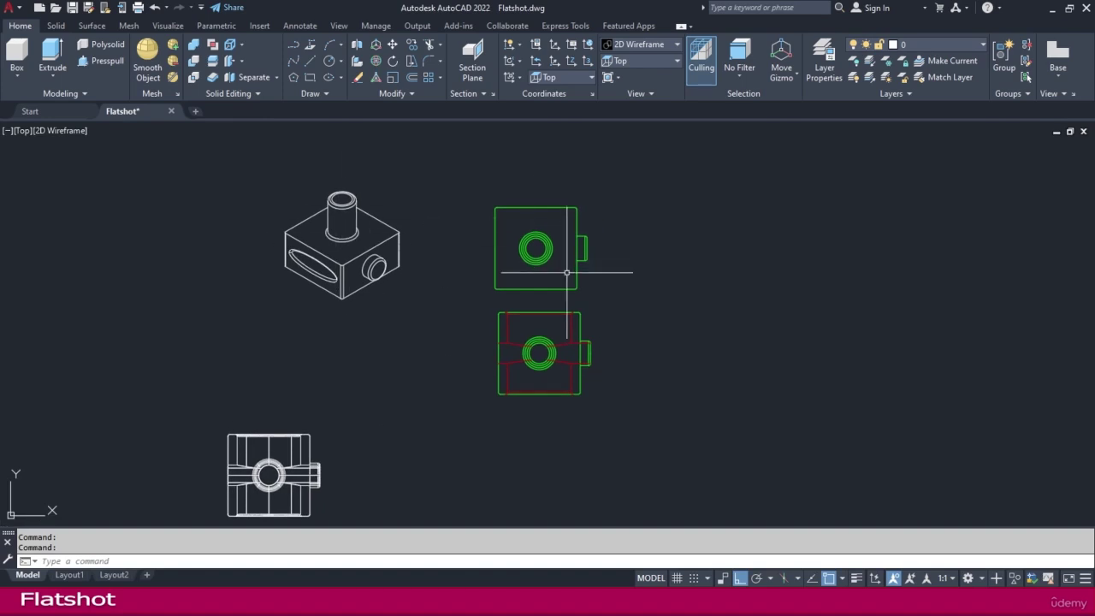
Examine the tangential edges at the rounded corners, slot and cylinder of the isometric outline
scroll(309, 295, "up", 8)
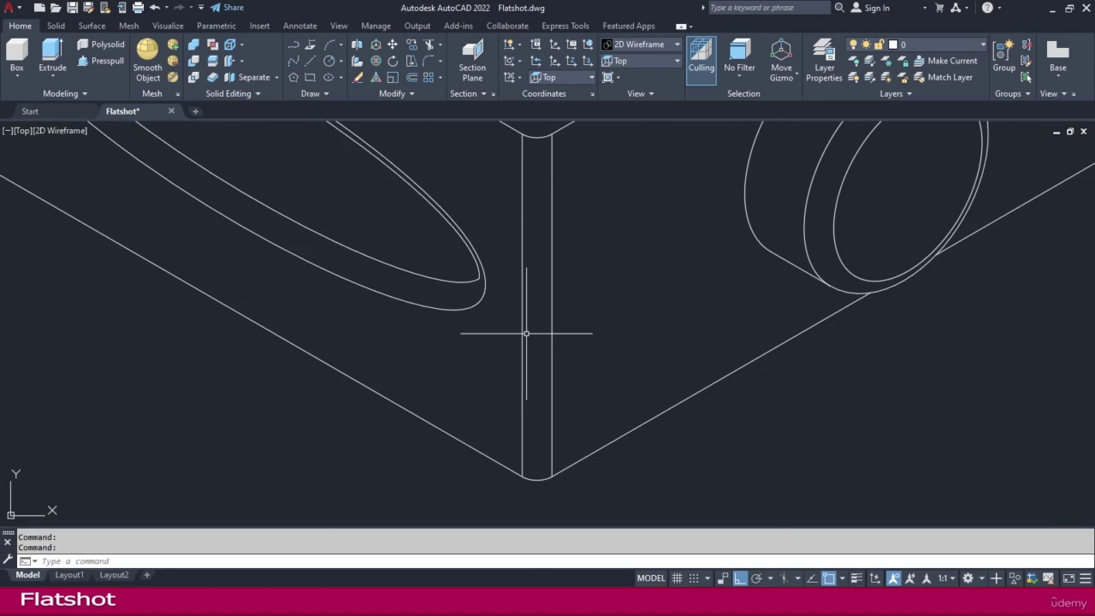
scroll(523, 334, "down", 8)
scroll(521, 334, "up", 5)
scroll(501, 391, "down", 3)
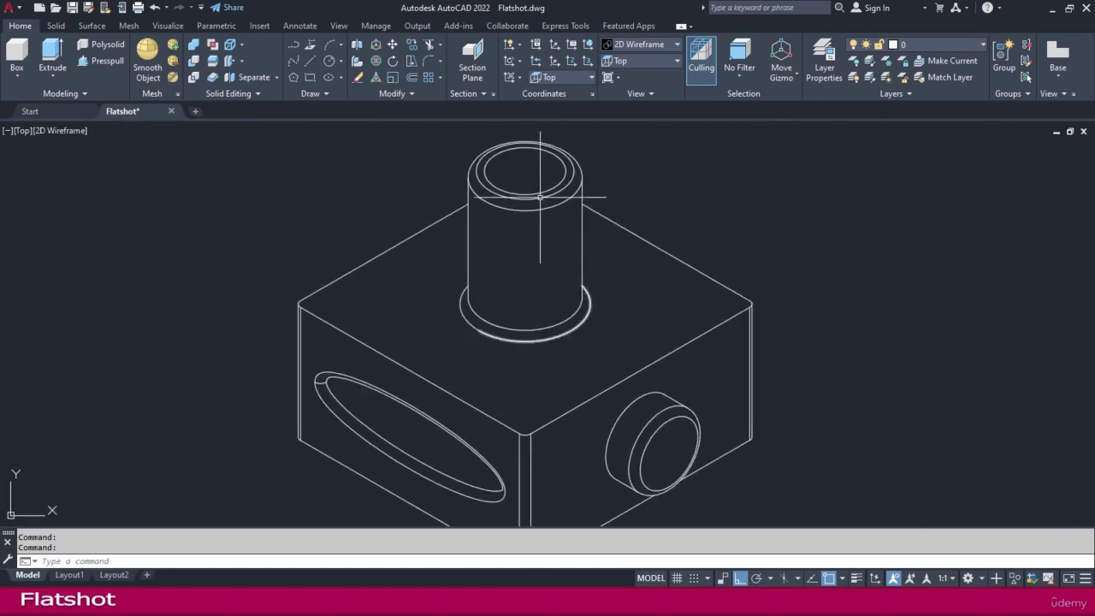
scroll(564, 360, "down", 6)
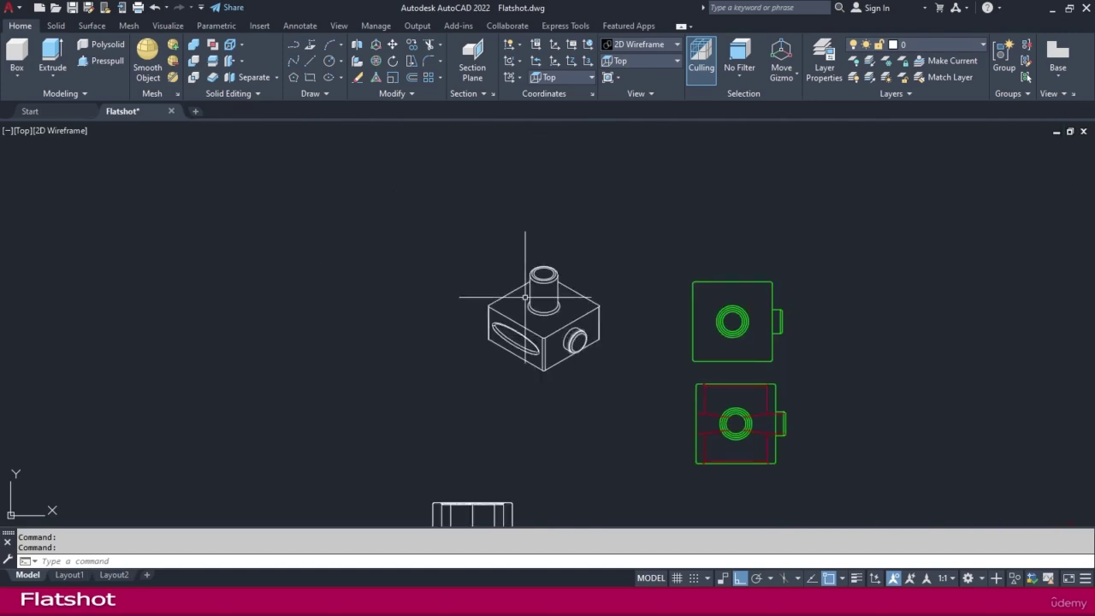
middle_click_drag(649, 359, 603, 354)
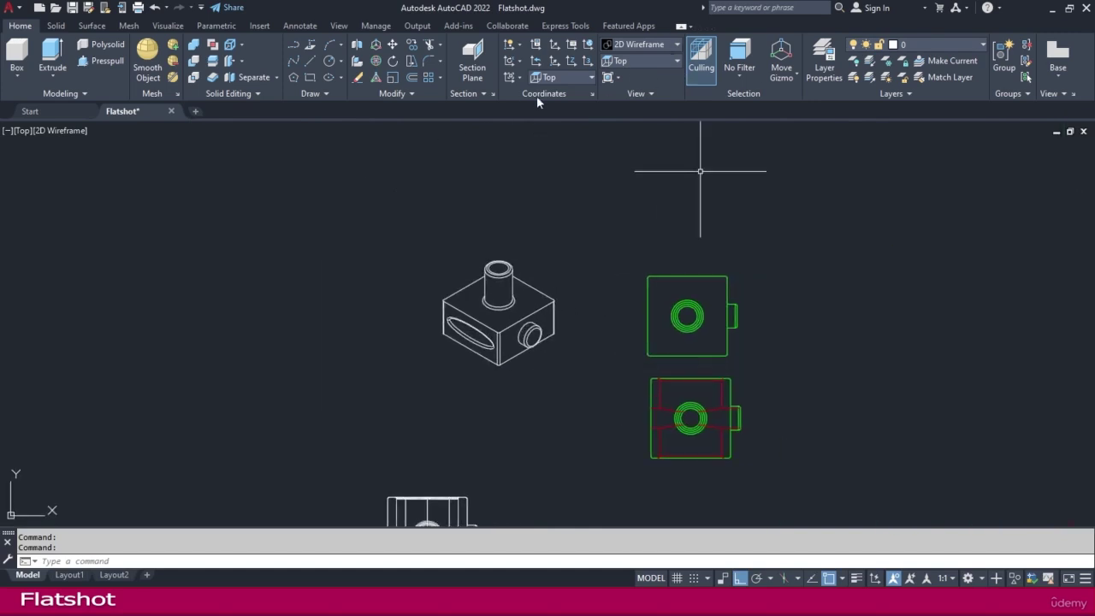
Create a Flatshot as a new block with green foreground lines, obscured lines hidden and tangential edges excluded
left_click(484, 94)
left_click(479, 163)
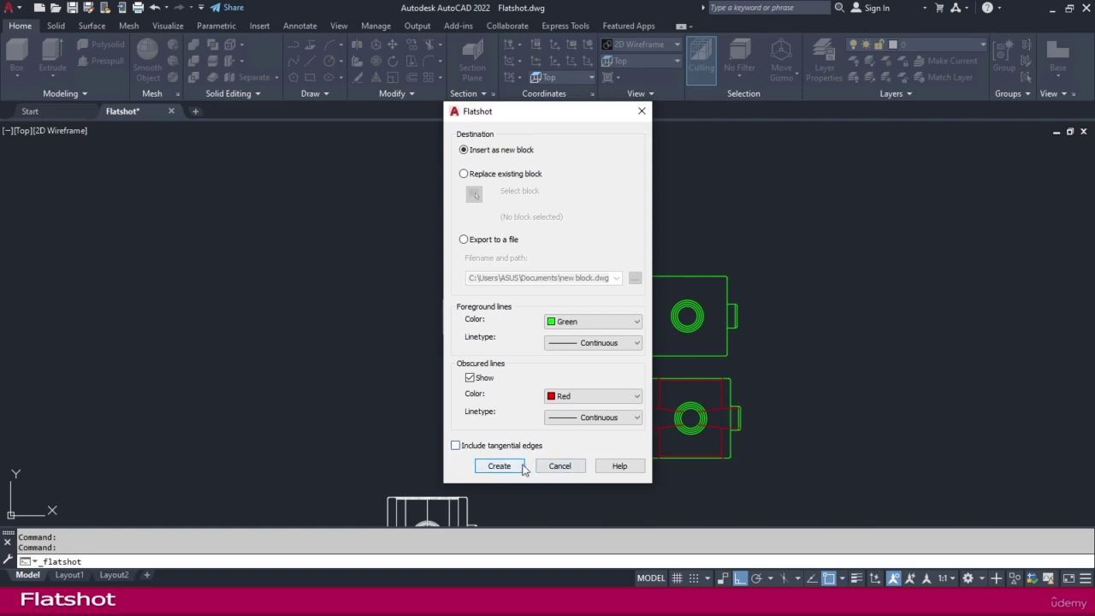
left_click(470, 378)
left_click(499, 465)
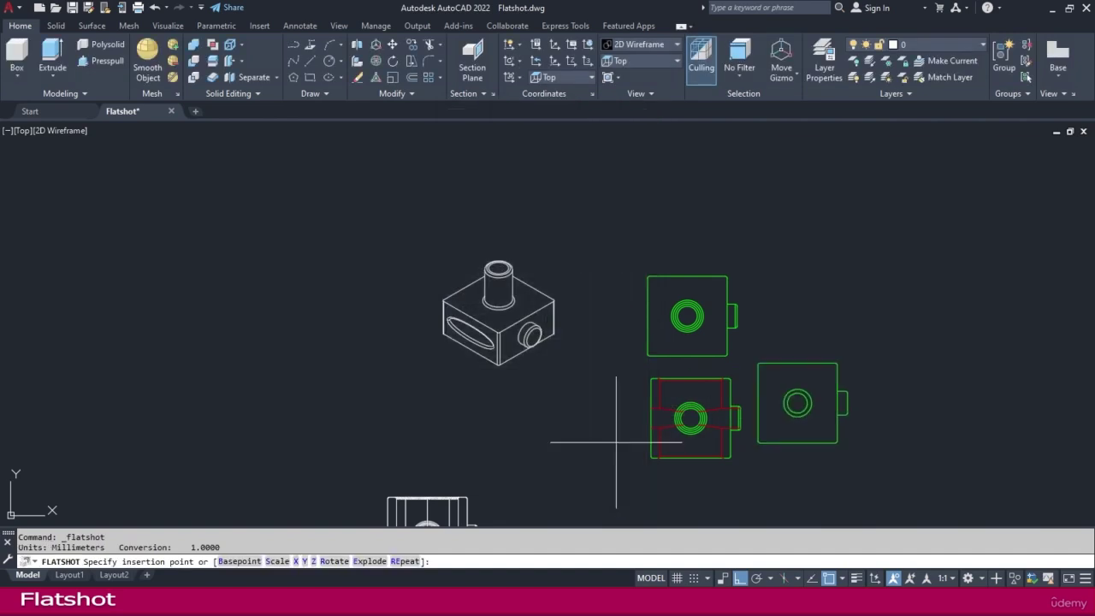
Insert the block without tangential edges beside the first green block, using X and Y scale factors of 1 and a rotation angle of 0
left_click(846, 261)
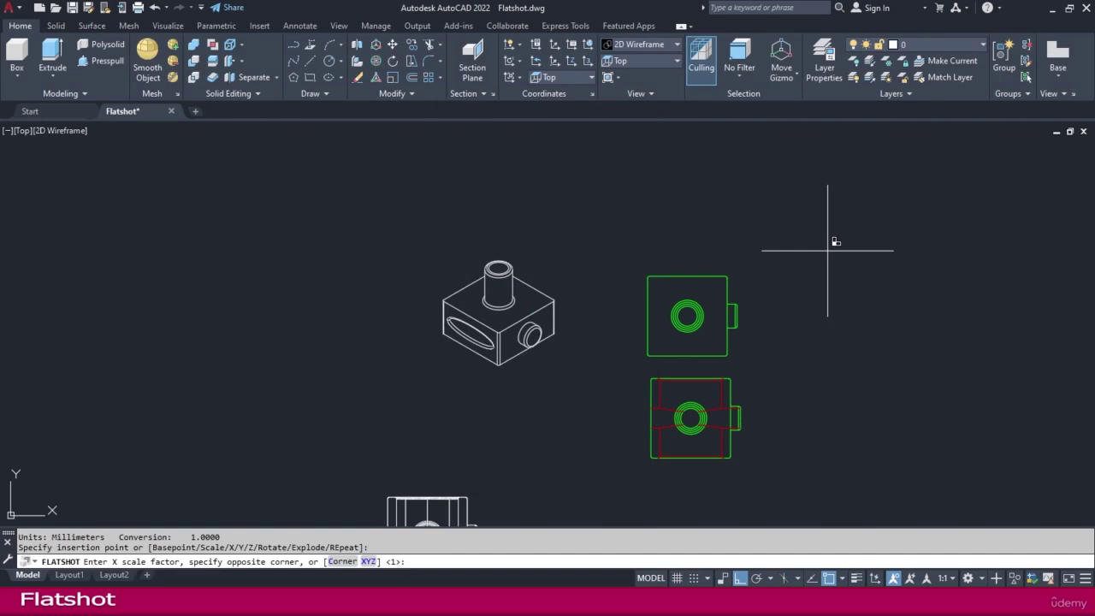
key("Return")
key("Return")
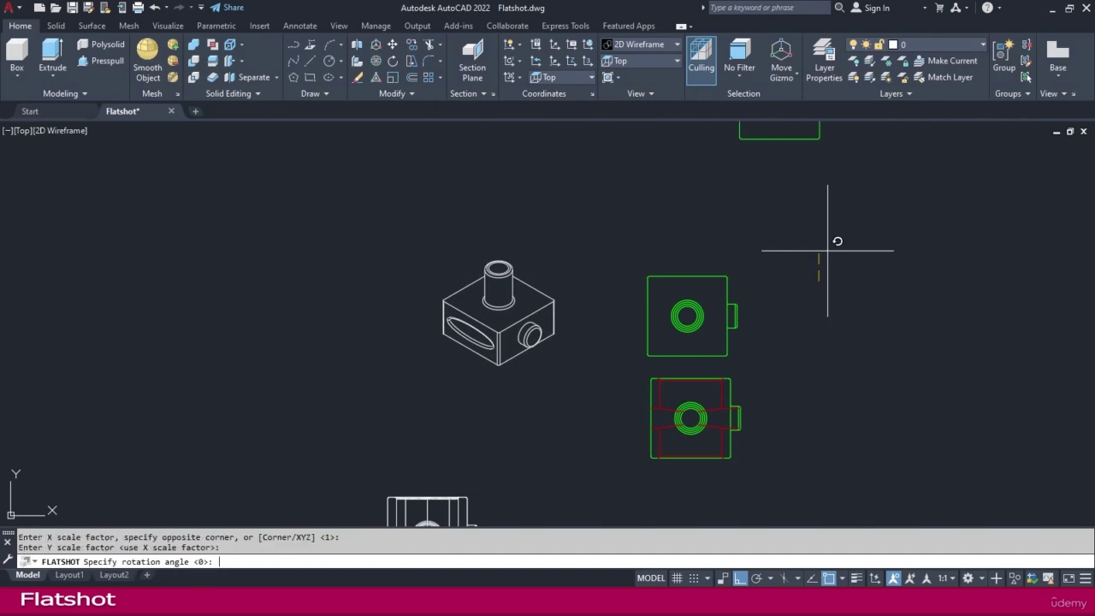
key("Return")
Compare the circles and side boss of the block without tangential edges with those of the two earlier flatshot blocks
middle_click_drag(847, 302, 748, 288)
scroll(916, 225, "up", 3)
scroll(915, 224, "up", 4)
scroll(911, 257, "down", 3)
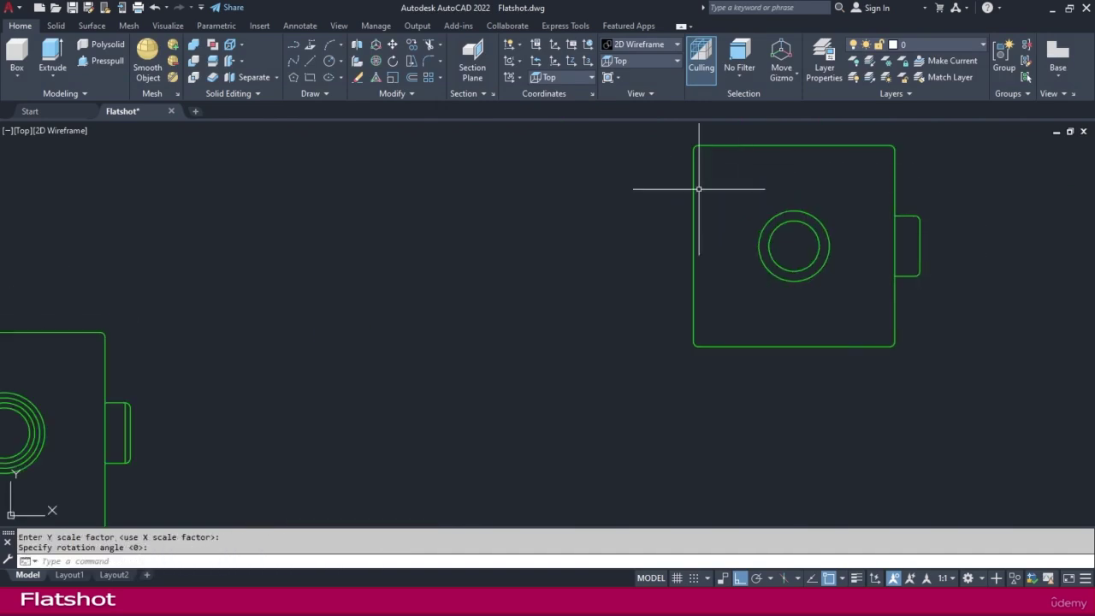
scroll(851, 222, "down", 3)
scroll(761, 272, "down", 2)
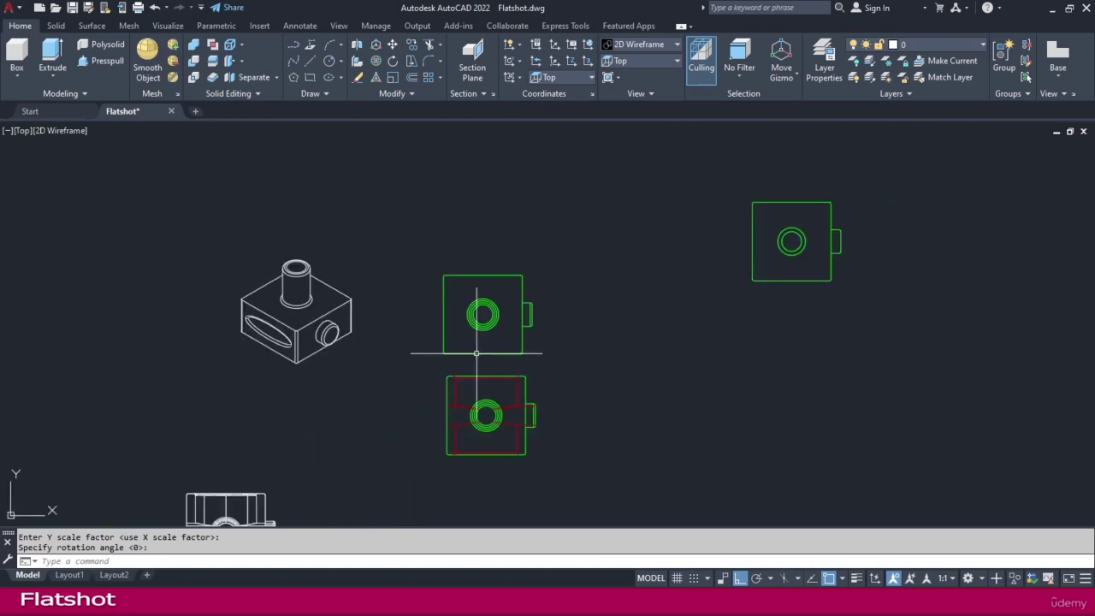
scroll(463, 340, "up", 2)
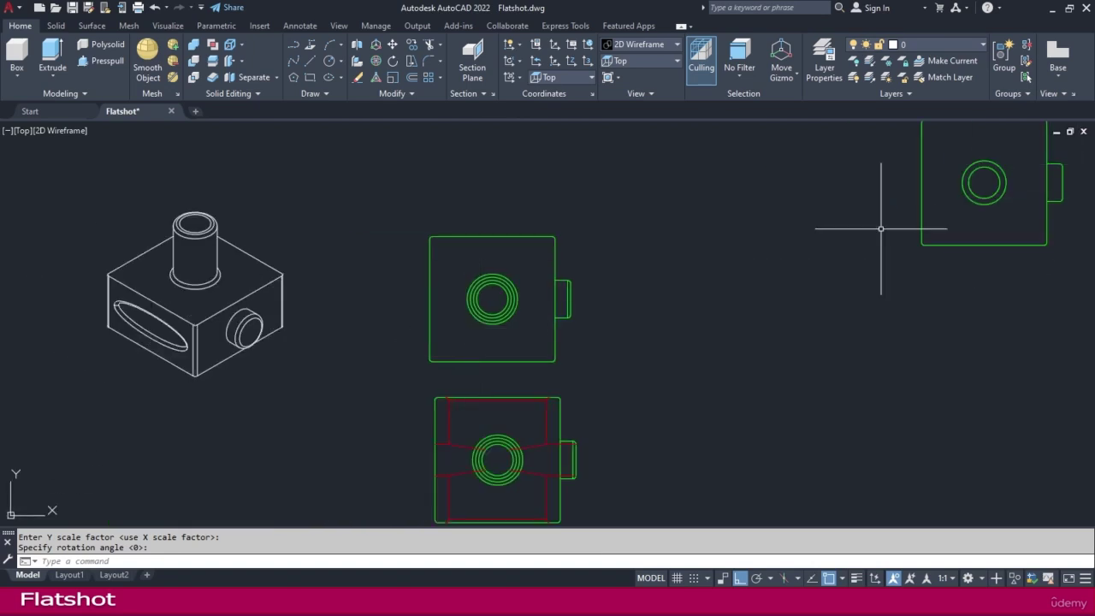
scroll(580, 293, "up", 4)
scroll(553, 300, "down", 4)
middle_click_drag(1008, 197, 916, 215)
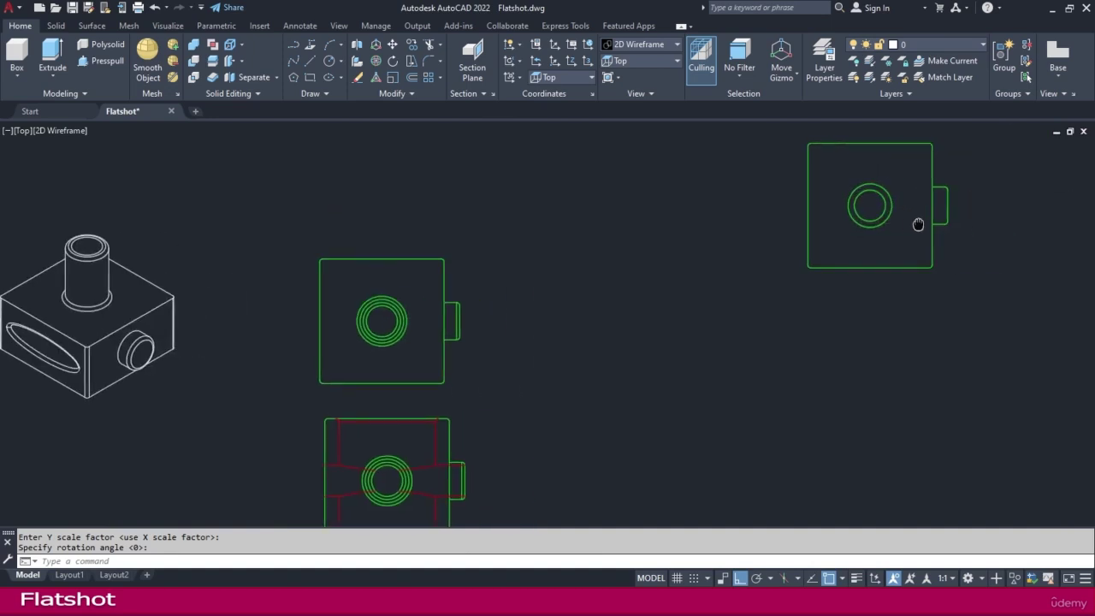
scroll(920, 226, "down", 2)
Delete the flatshot block without tangential edges
left_click(929, 250)
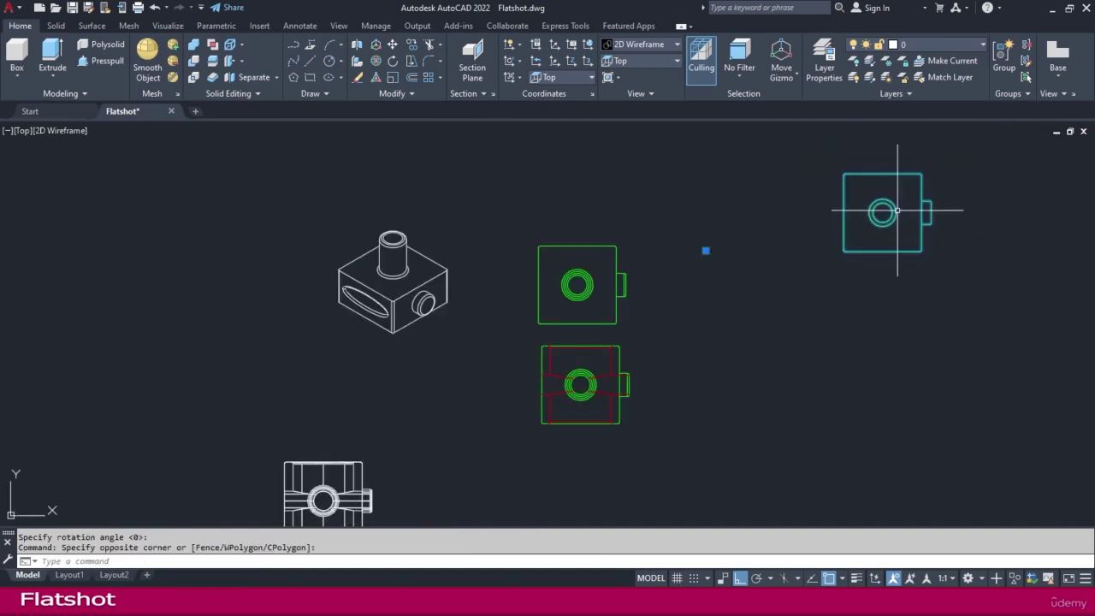
key("Delete")
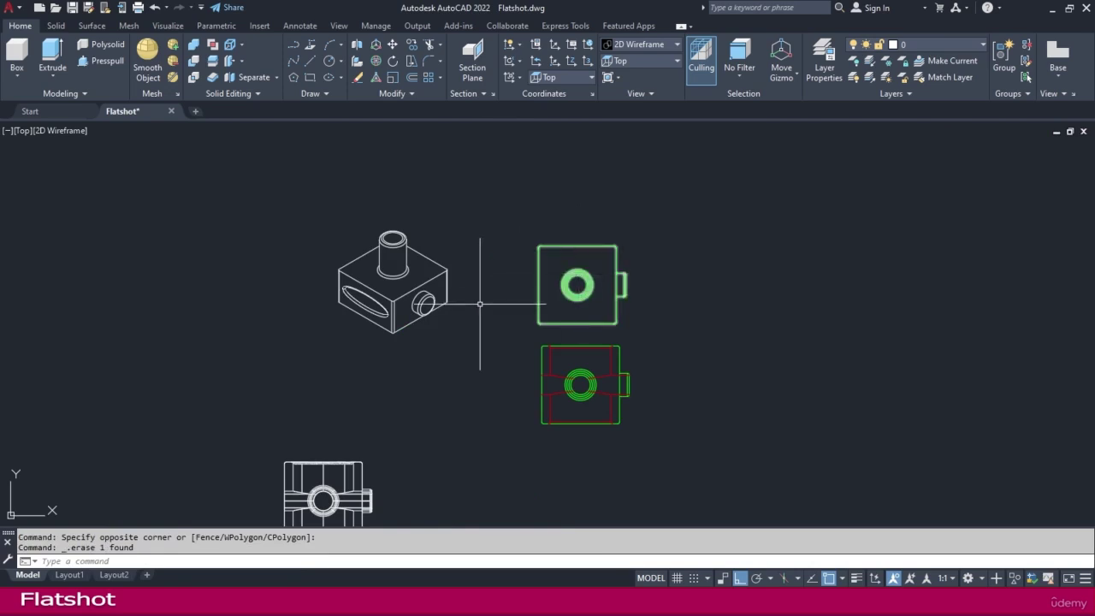
middle_click_drag(482, 301, 478, 294)
left_click(633, 205)
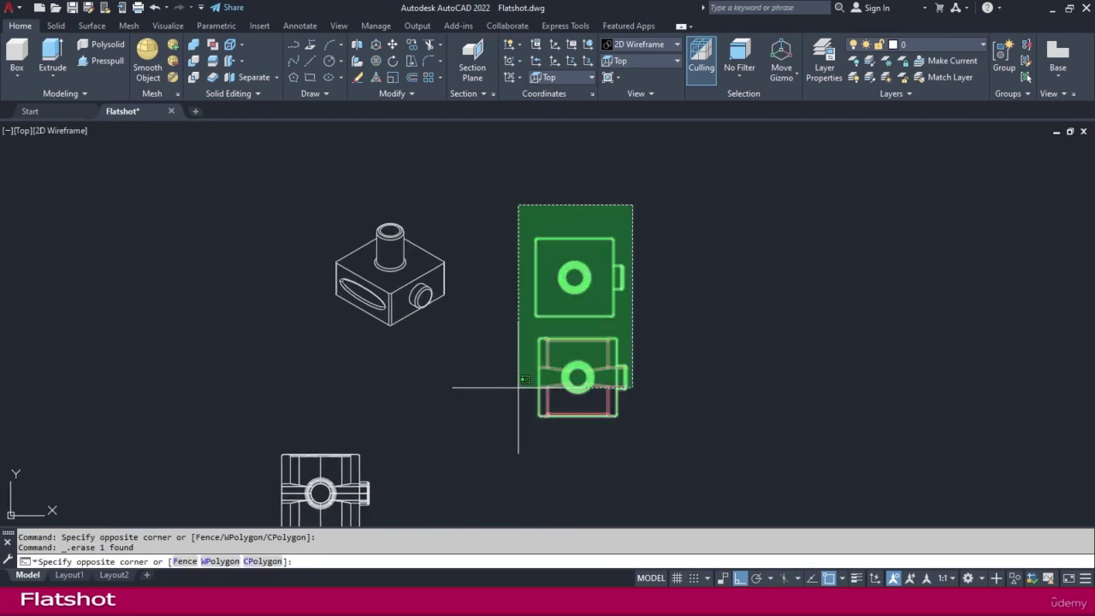
key("Escape")
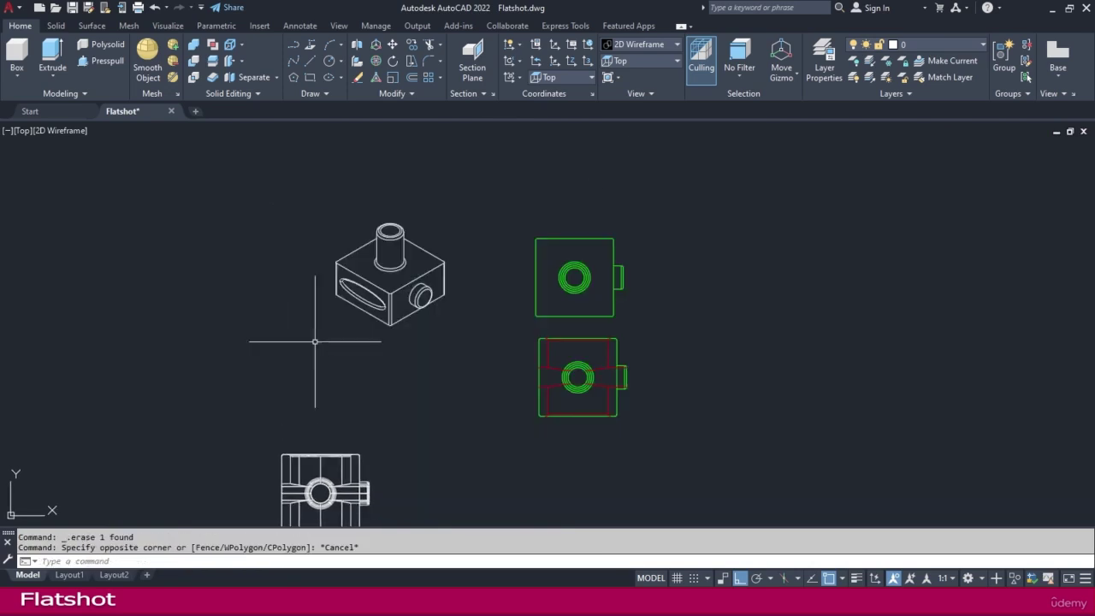
Start a new metric drawing with no template and switch the workspace to Drafting & Annotation
left_click(38, 8)
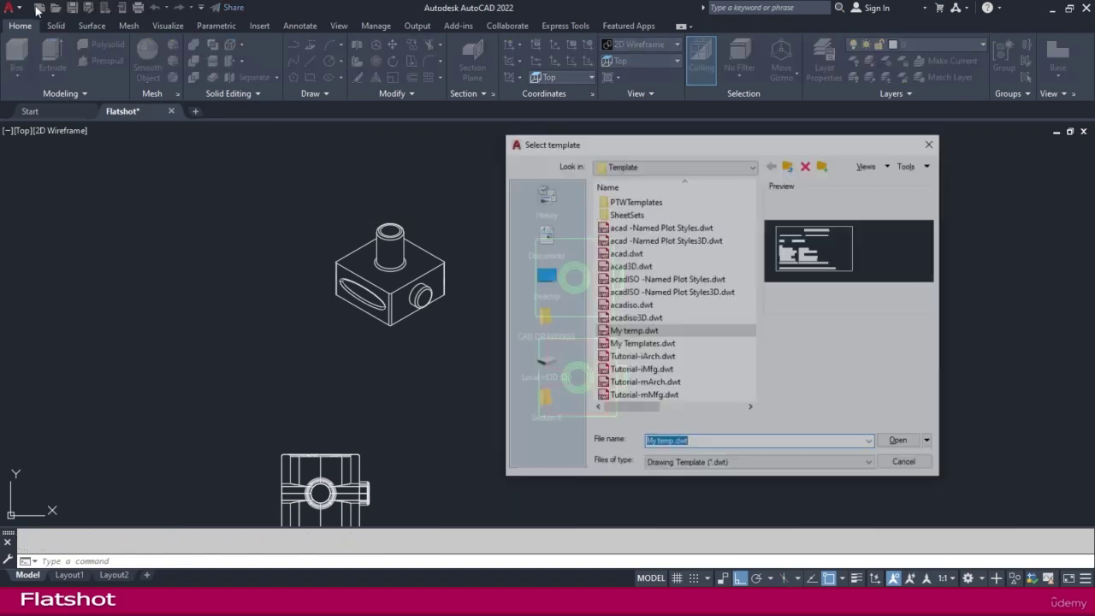
left_click(930, 442)
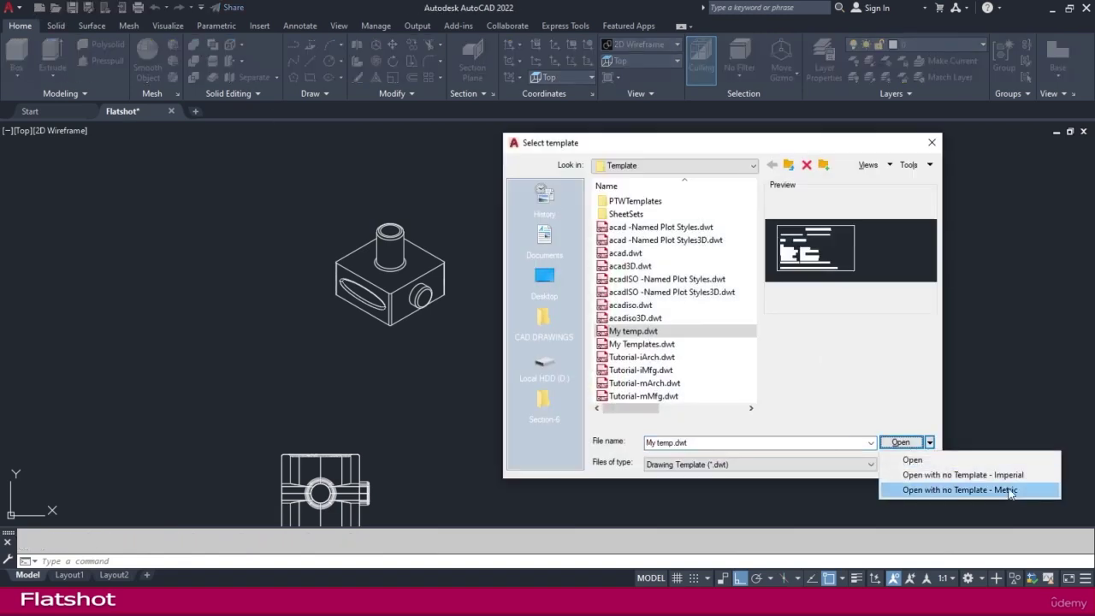
left_click(1002, 497)
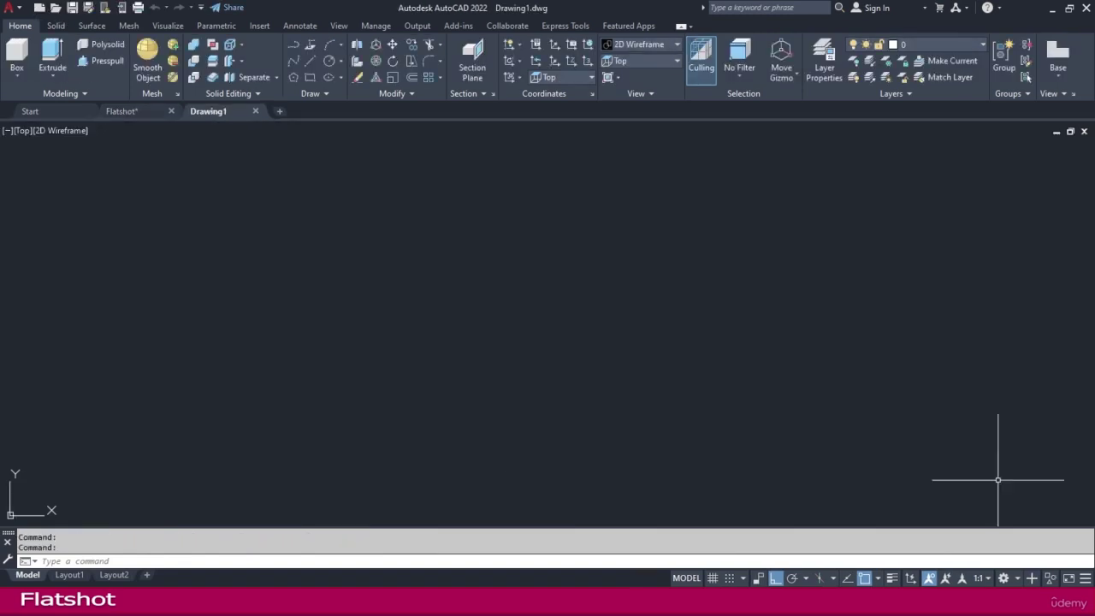
left_click(1017, 578)
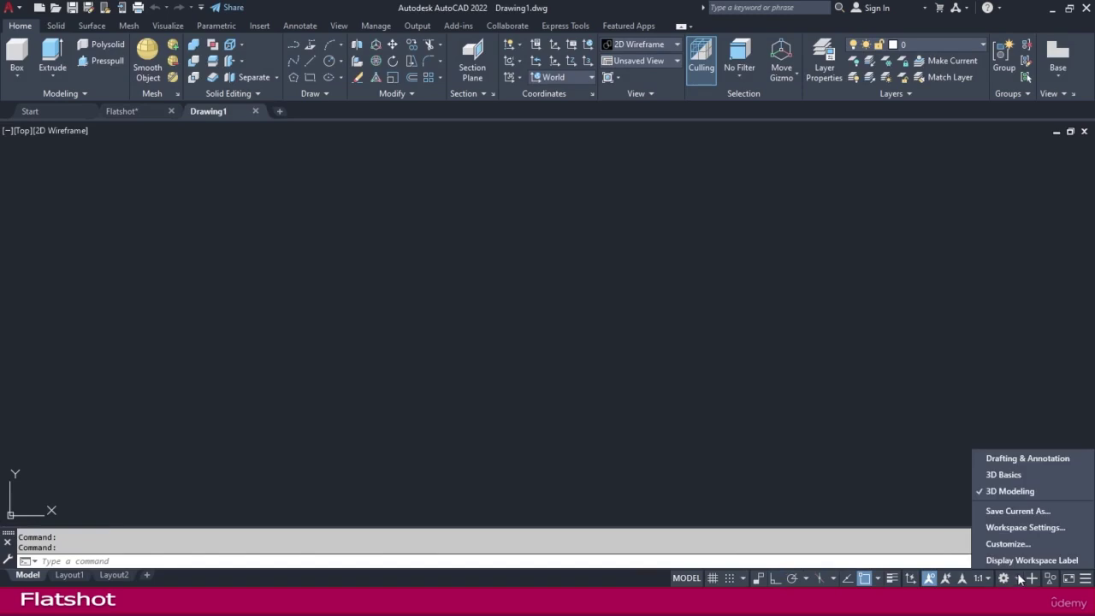
left_click(1018, 459)
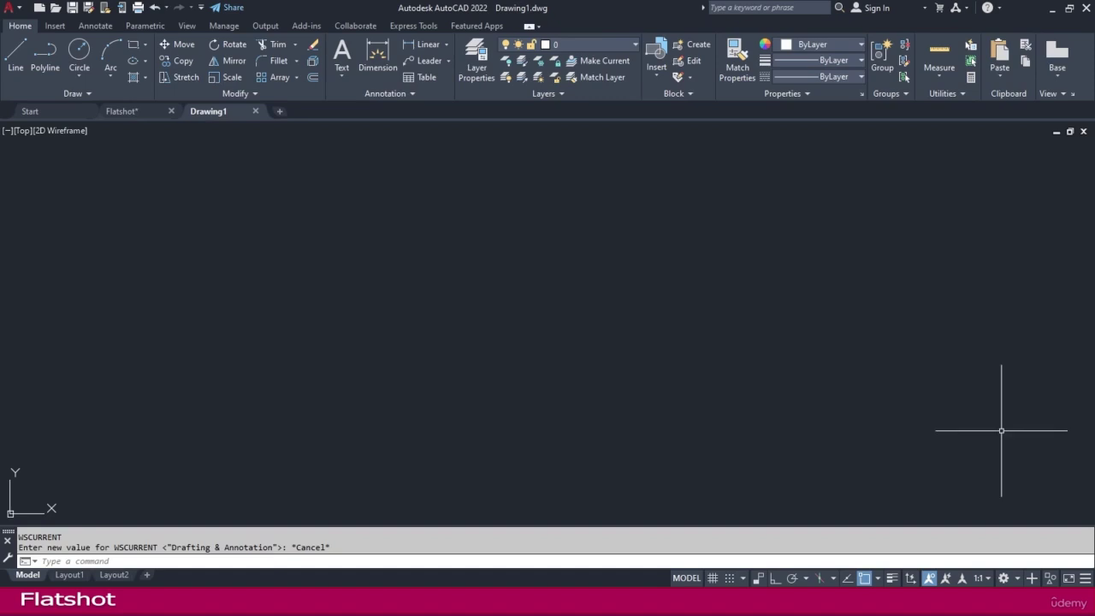
Copy the isometric outline and the two green flatshot blocks from the Flatshot drawing to the clipboard
left_click(142, 110)
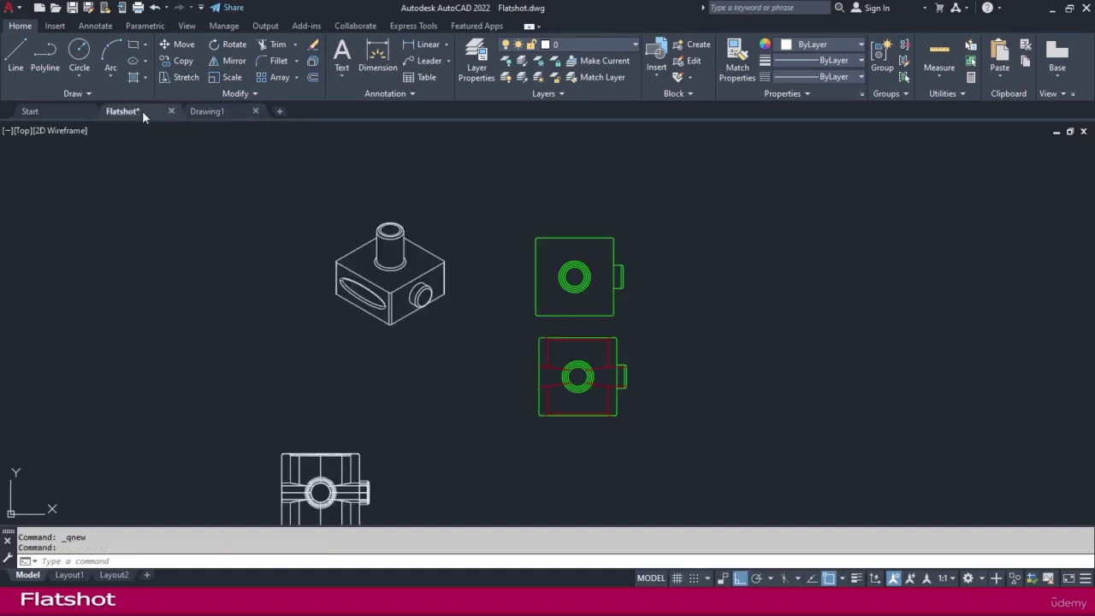
left_click(295, 188)
left_click(807, 449)
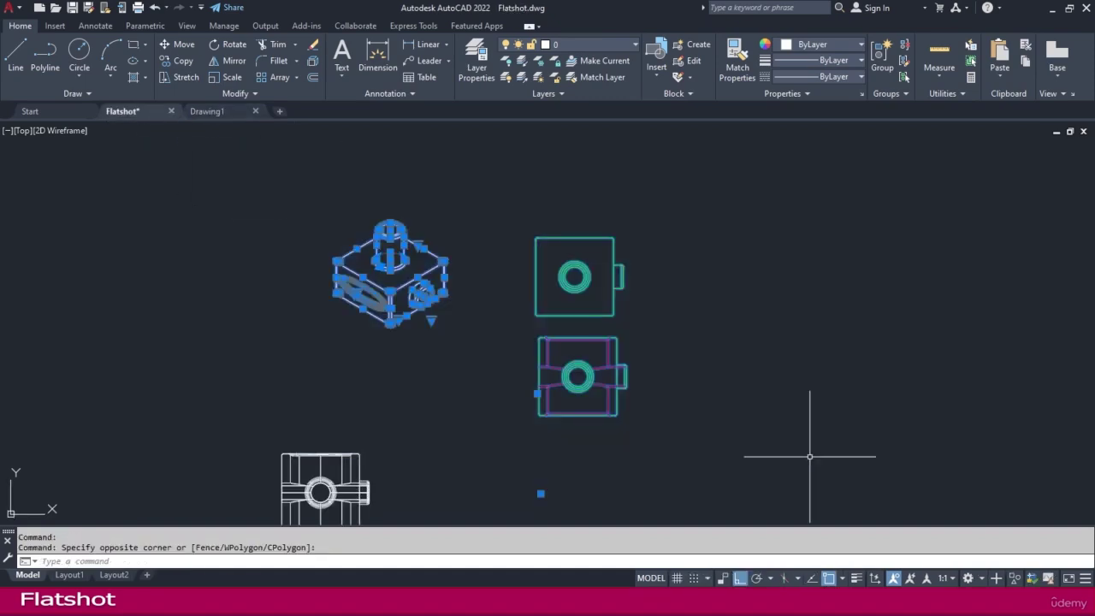
key("ctrl+c")
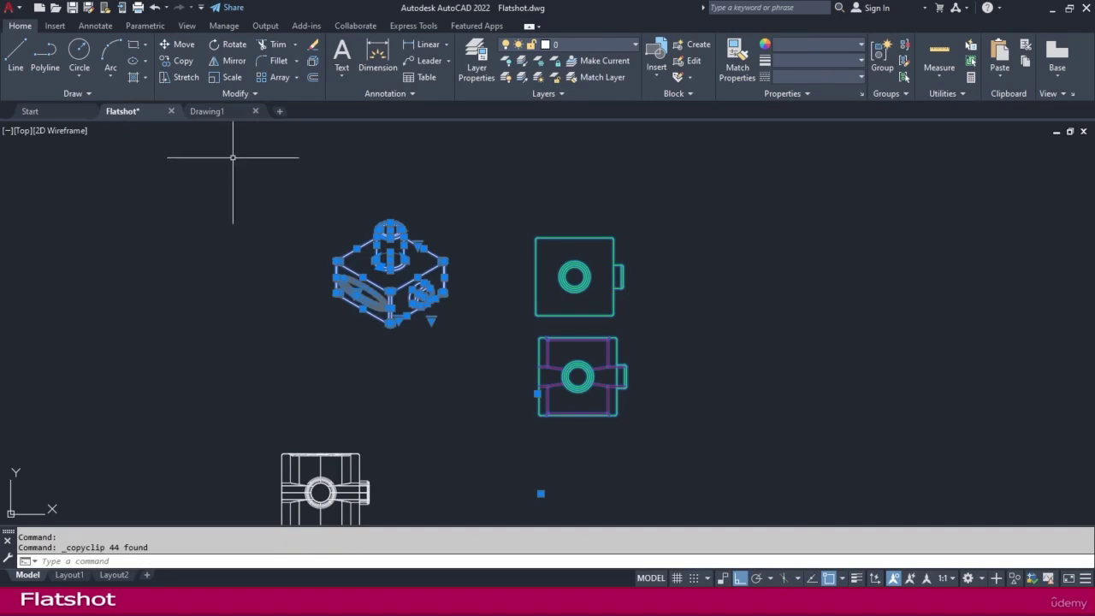
key("Escape")
Paste the copied isometric outline and both flatshot blocks into Drawing1
left_click(207, 110)
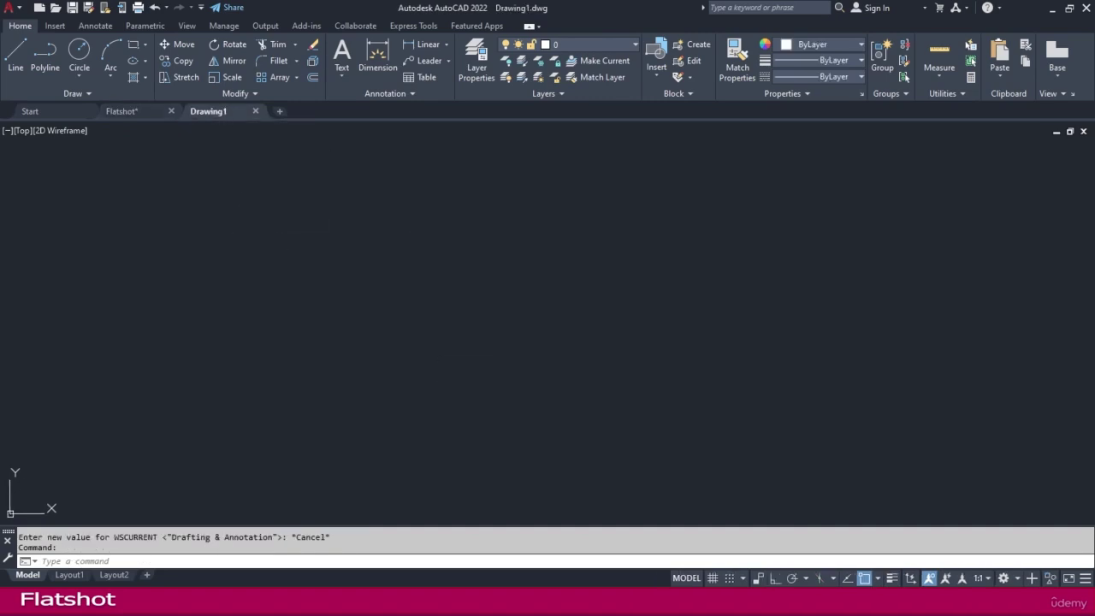
key("ctrl+v")
type("z")
key("Escape")
key("Escape")
middle_click(861, 259)
middle_click(860, 260)
middle_click_drag(907, 304, 892, 305)
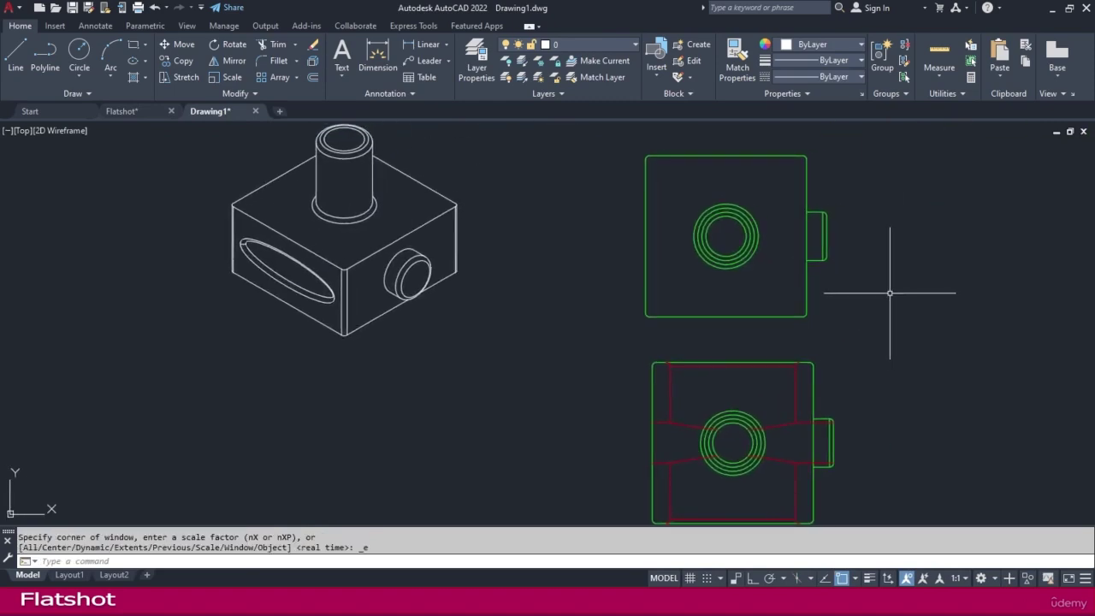
left_click(458, 232)
key("Escape")
scroll(601, 237, "down", 2)
scroll(601, 237, "up", 2)
scroll(601, 237, "down", 2)
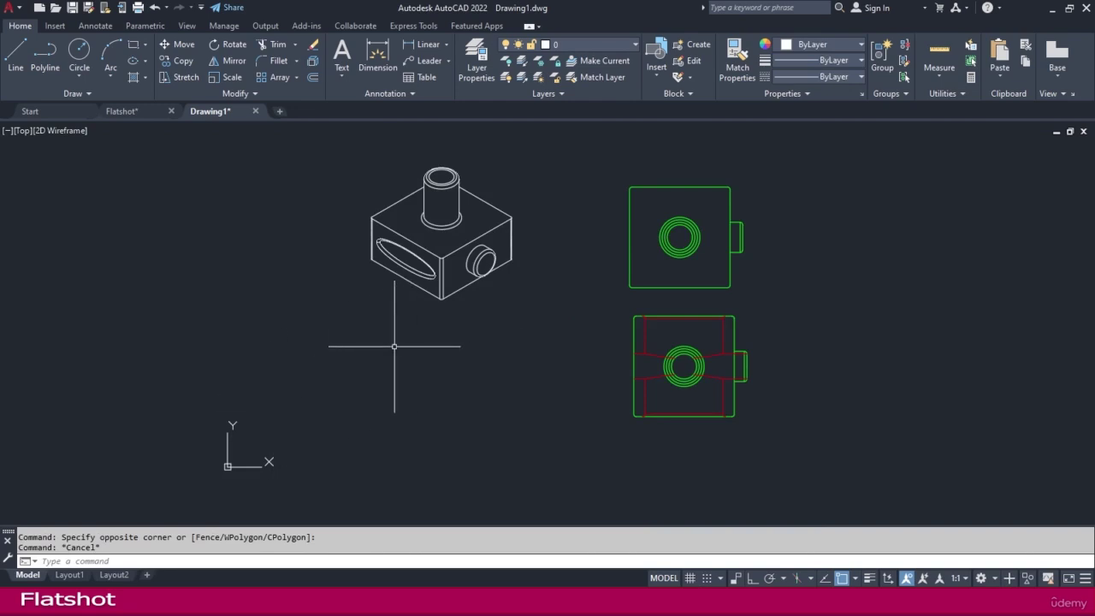
Return to the Flatshot drawing with the original 3D solid
left_click(115, 113)
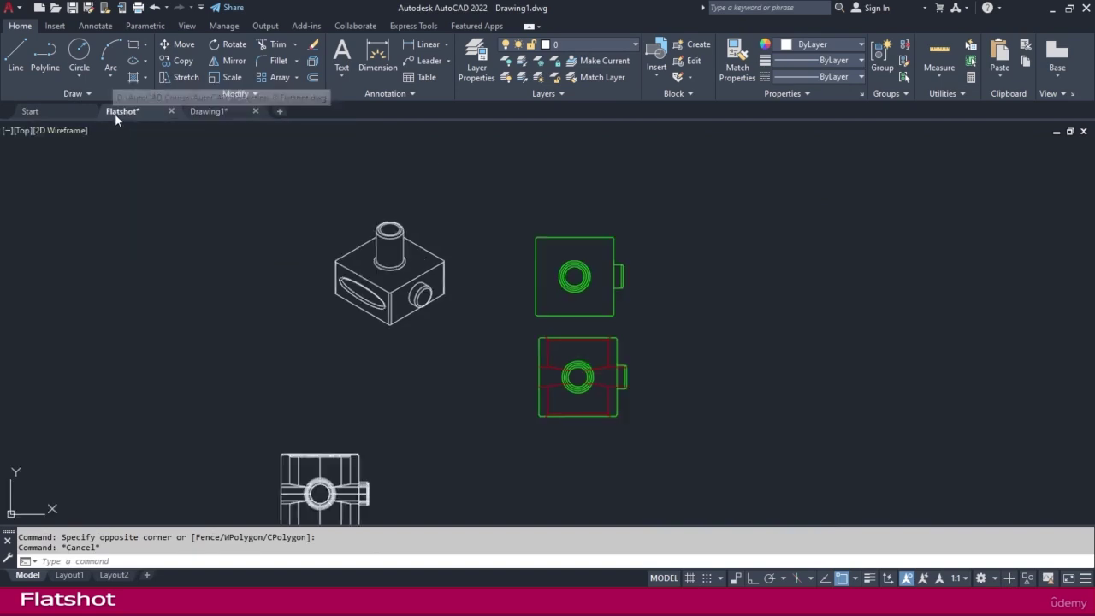
middle_click_drag(442, 504, 443, 451)
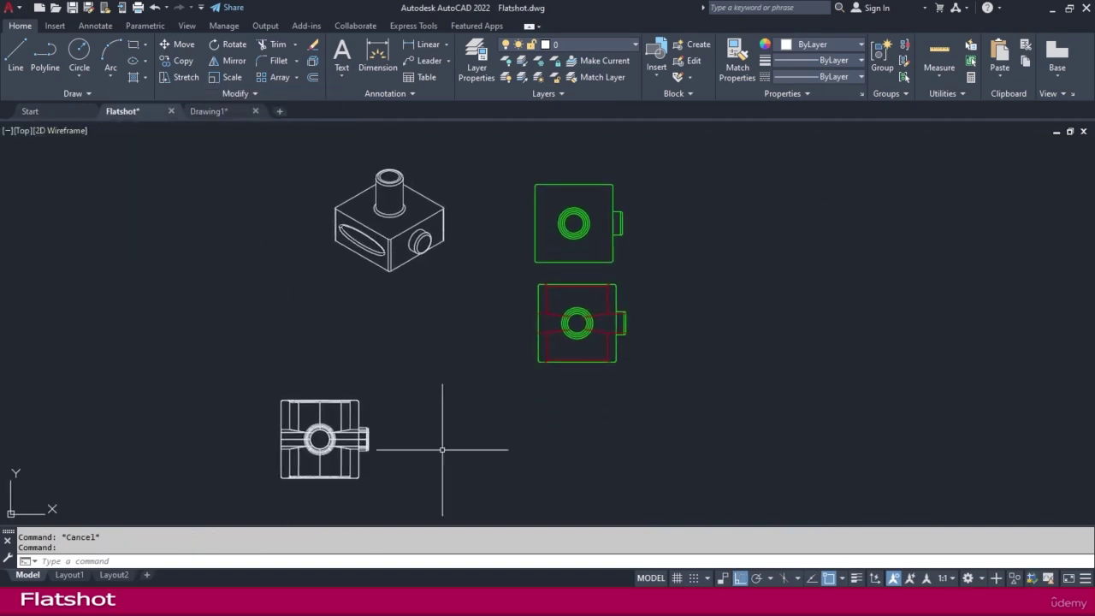